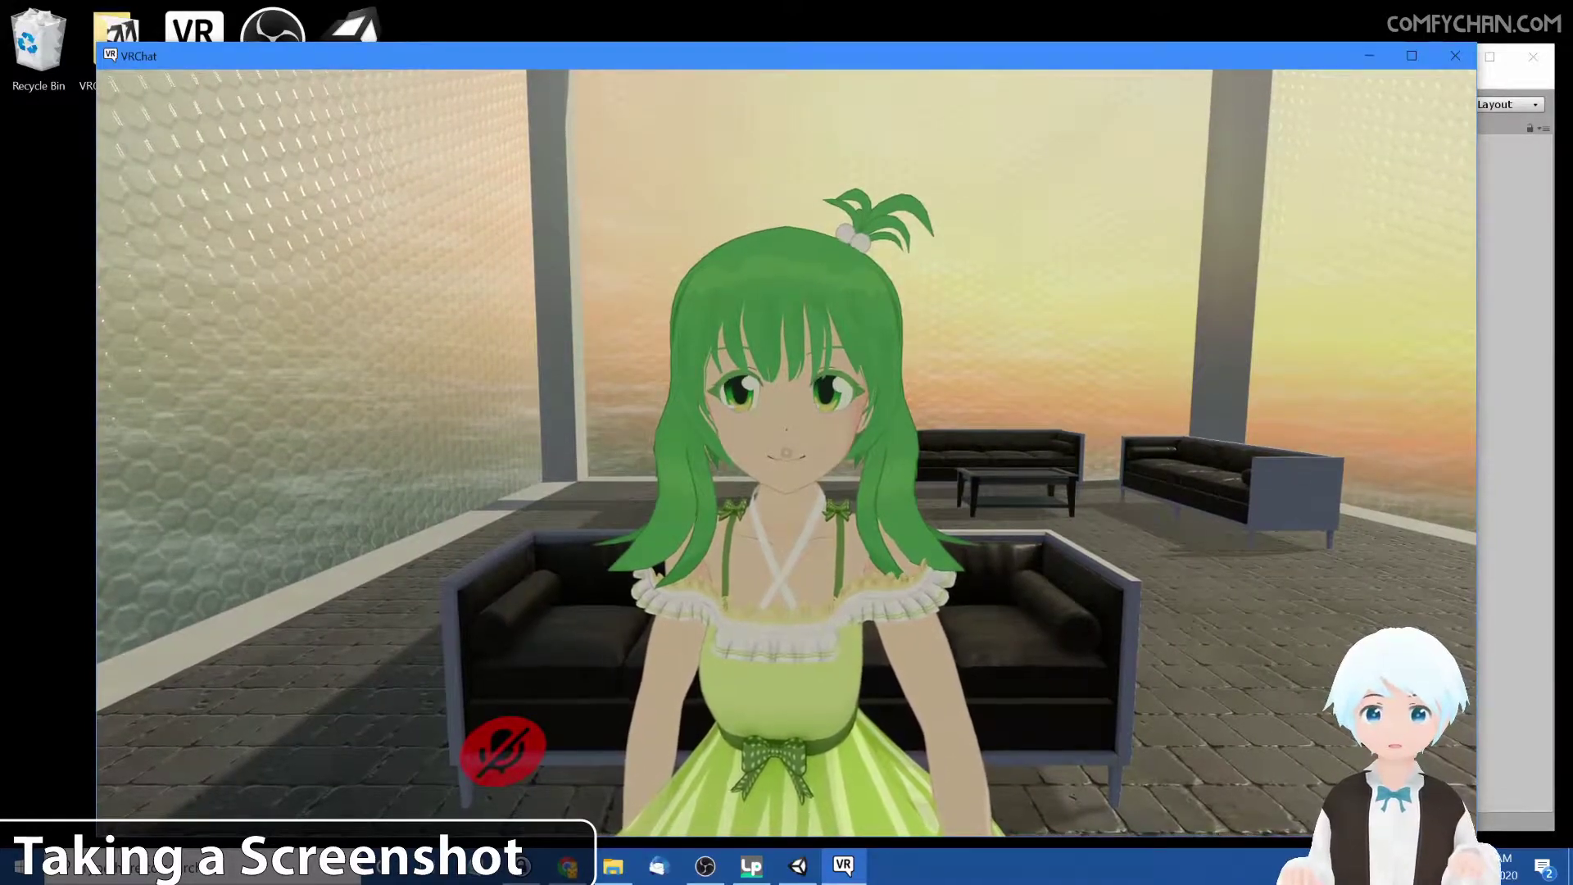
Step: Turn VRChat's HUD off from the quick menu's UI Elements page and close the menu
key("Escape")
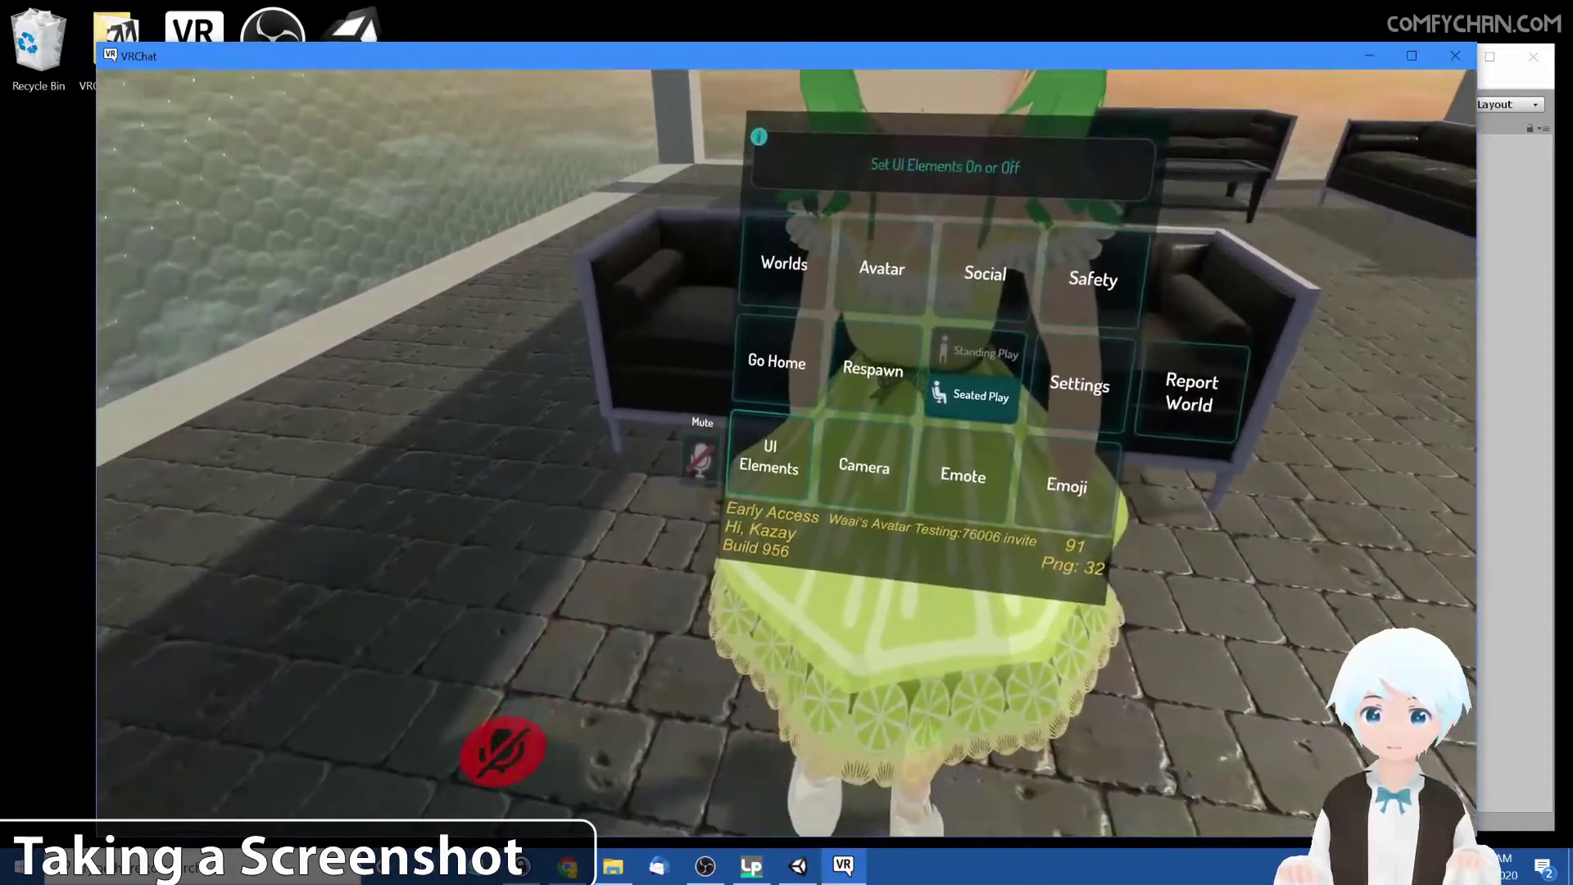
left_click(700, 549)
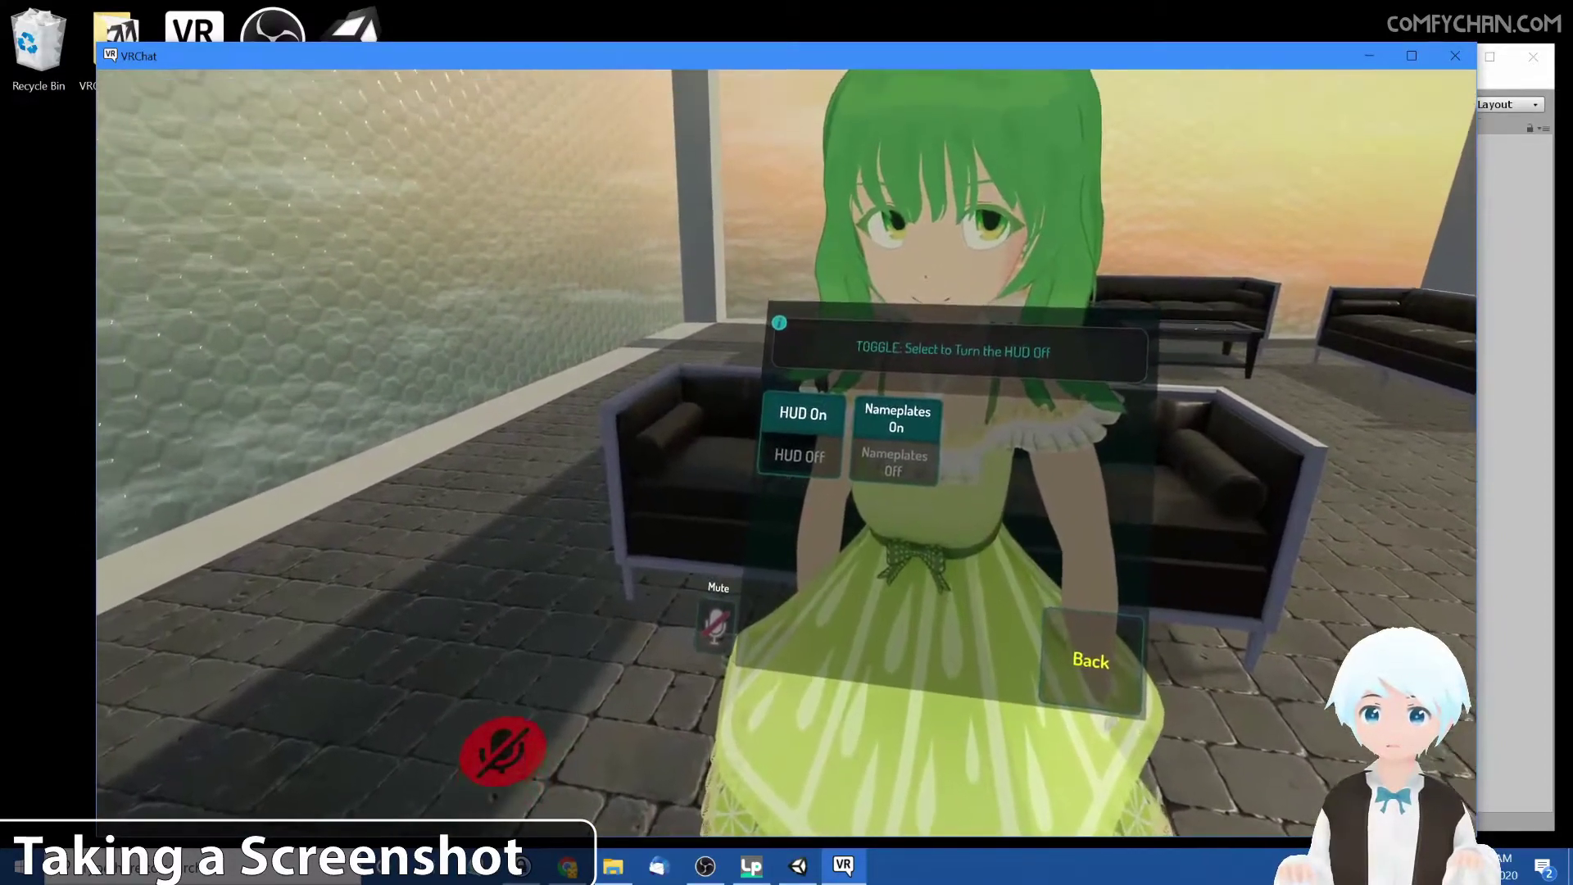
left_click(779, 449)
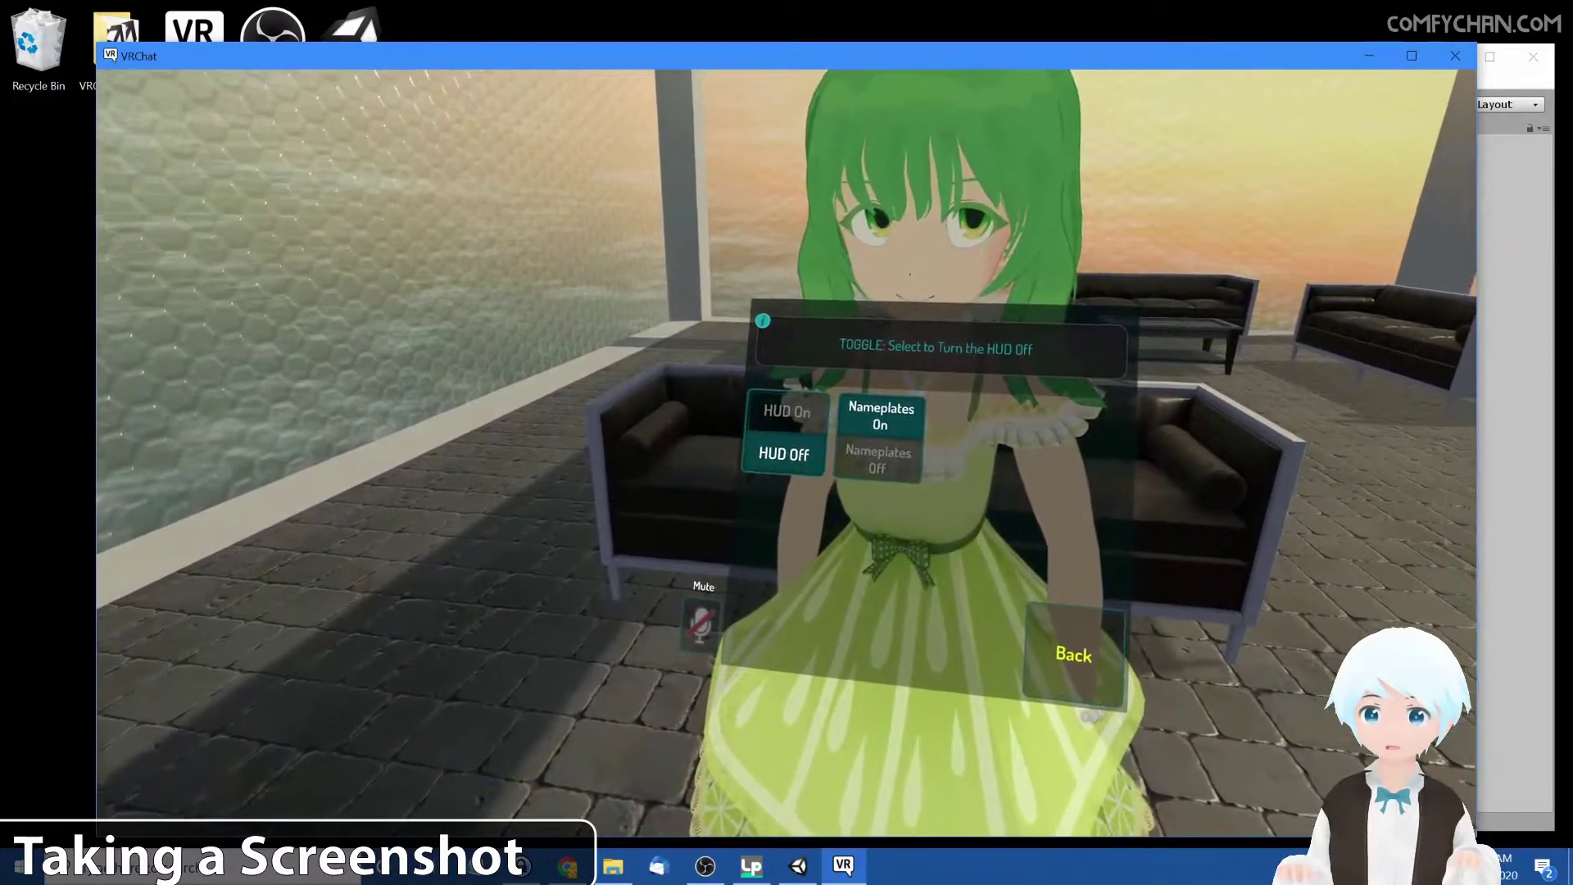
key("Escape")
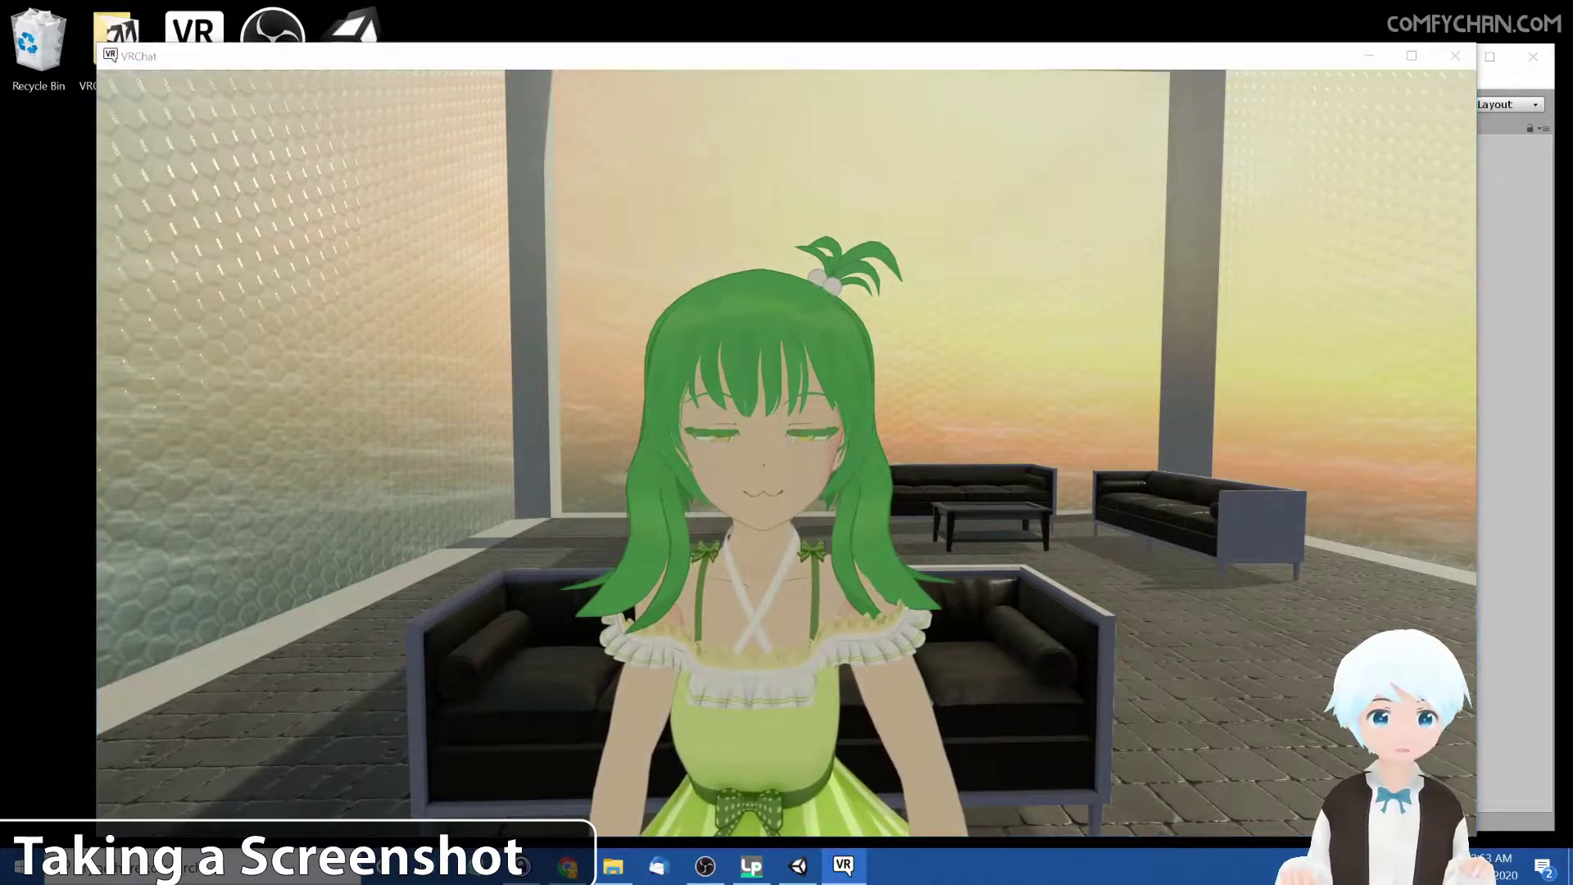
key("super")
key("super")
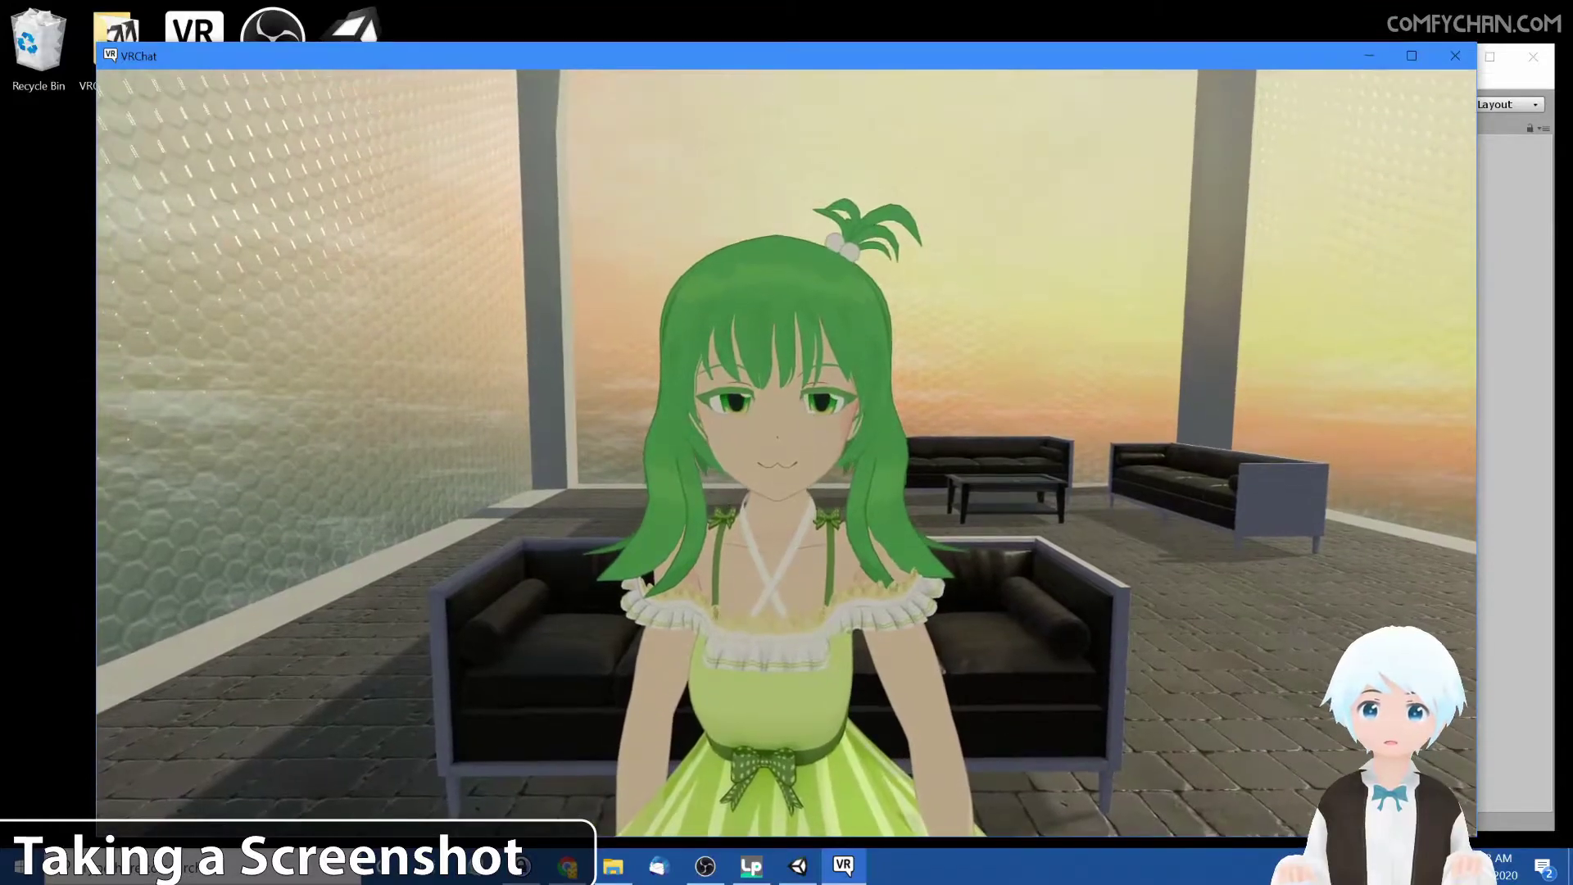
Step: Snip a rectangle covering the VRChat avatar view to the clipboard
key("super+shift+s")
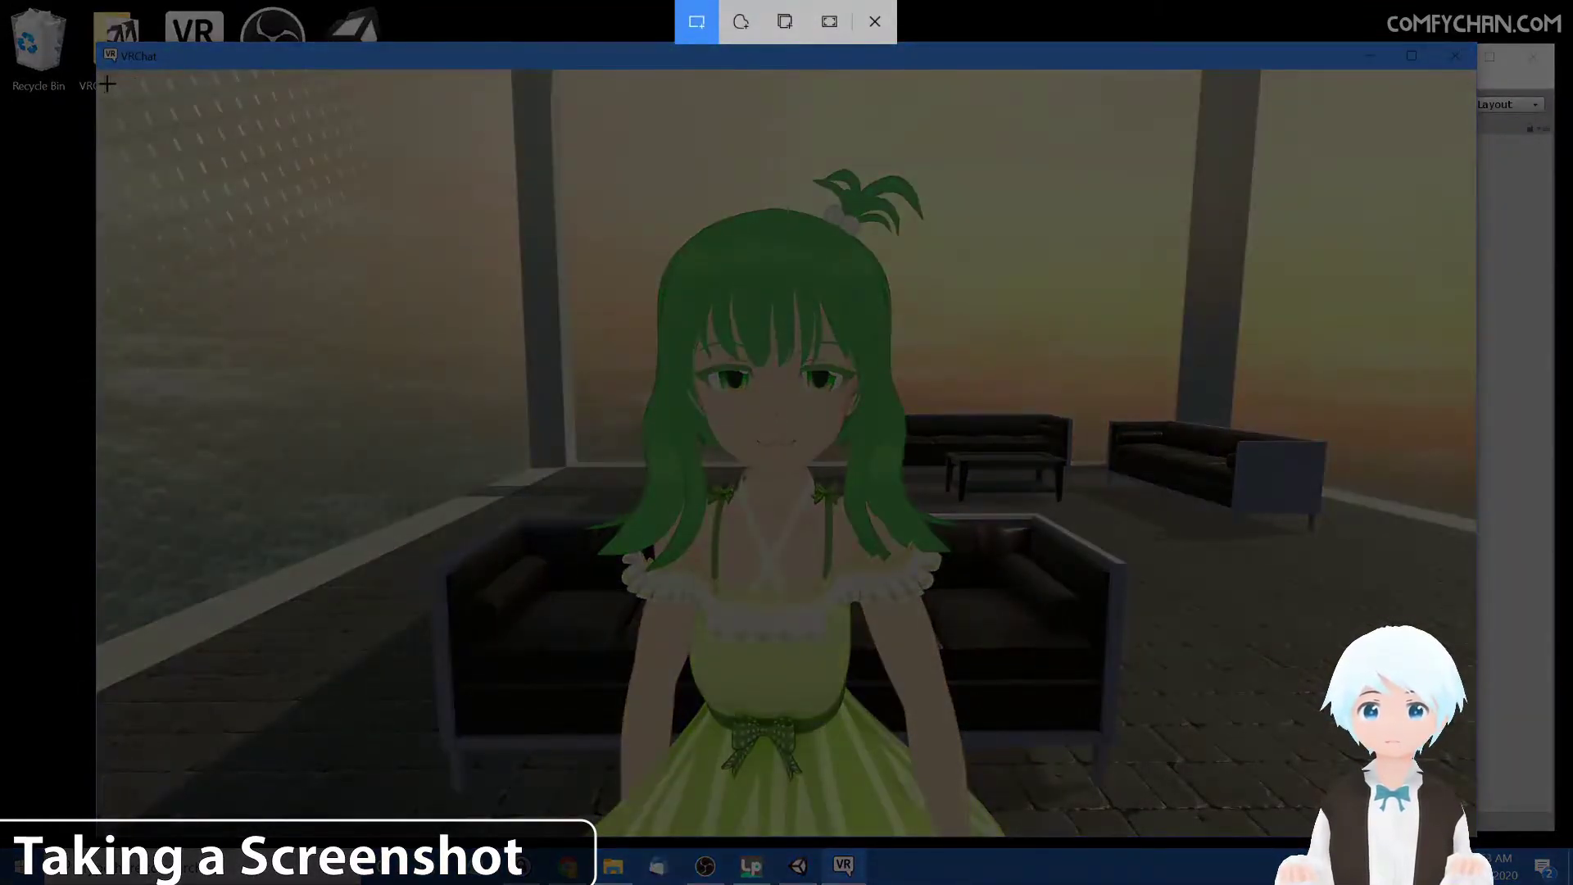
mouse_move(107, 83)
left_mouse_down()
mouse_move(931, 526)
mouse_move(1491, 782)
mouse_move(1466, 827)
left_mouse_up()
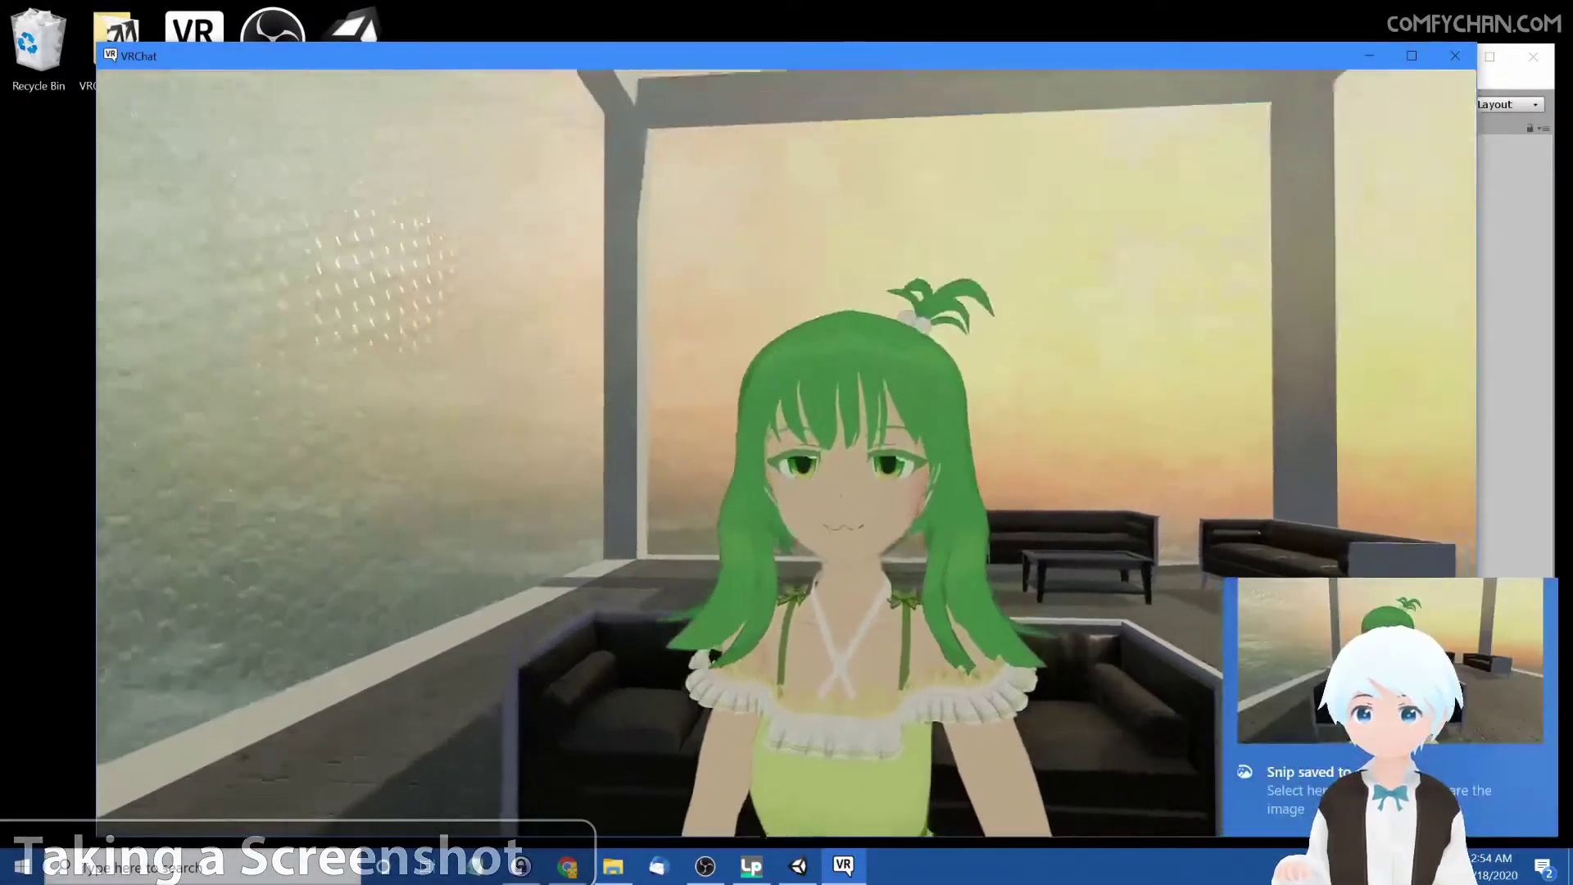
Step: Launch Paint 3D and paste the VRChat screenshot into a new image
left_click(22, 866)
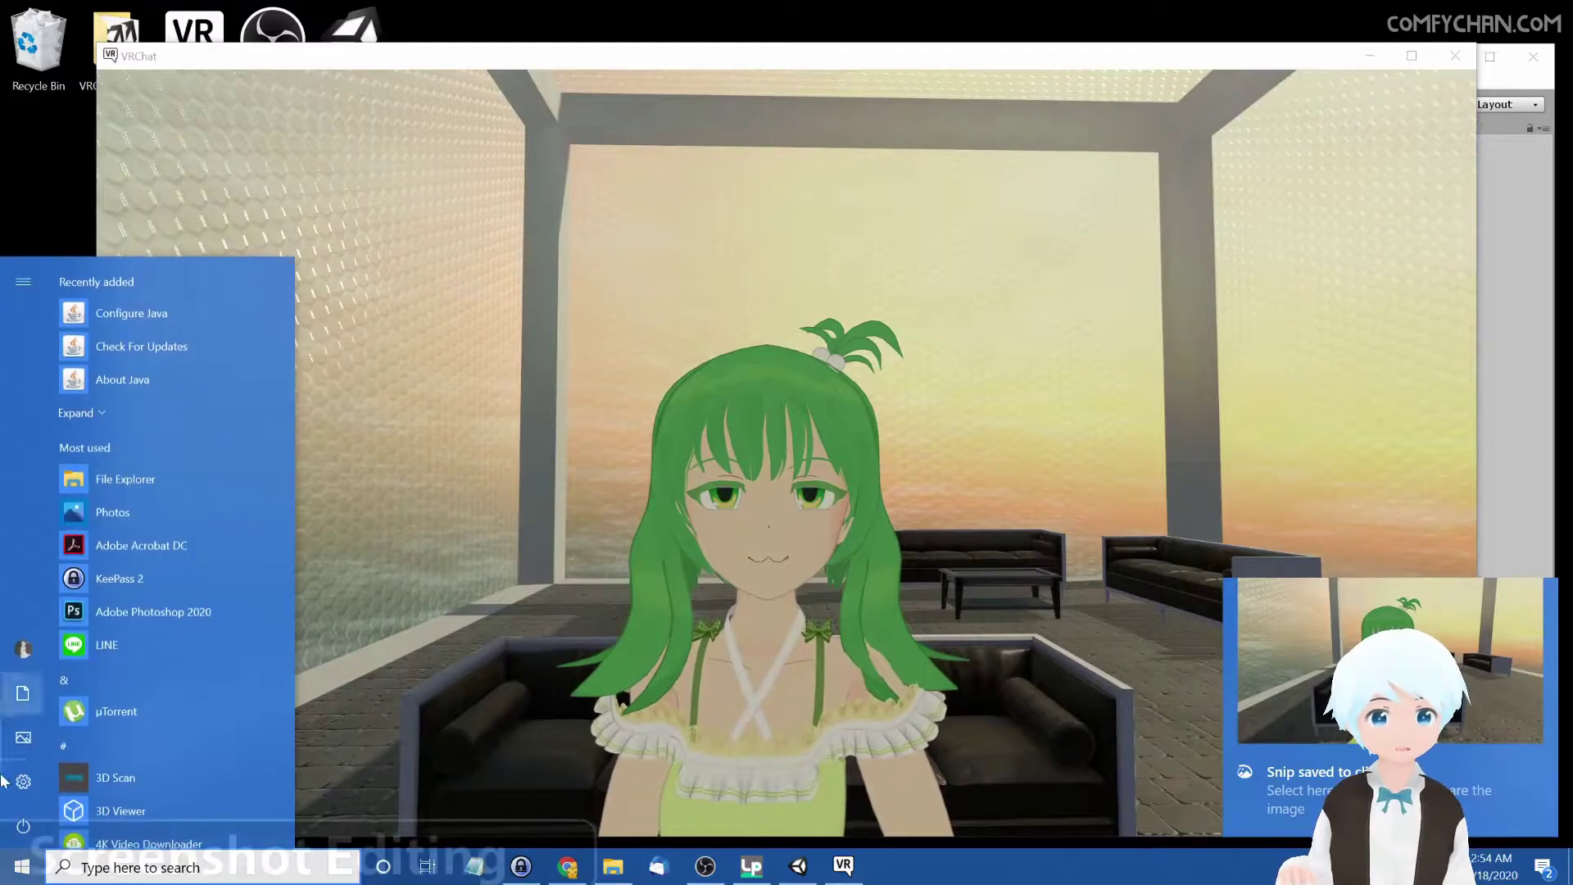
key("Escape")
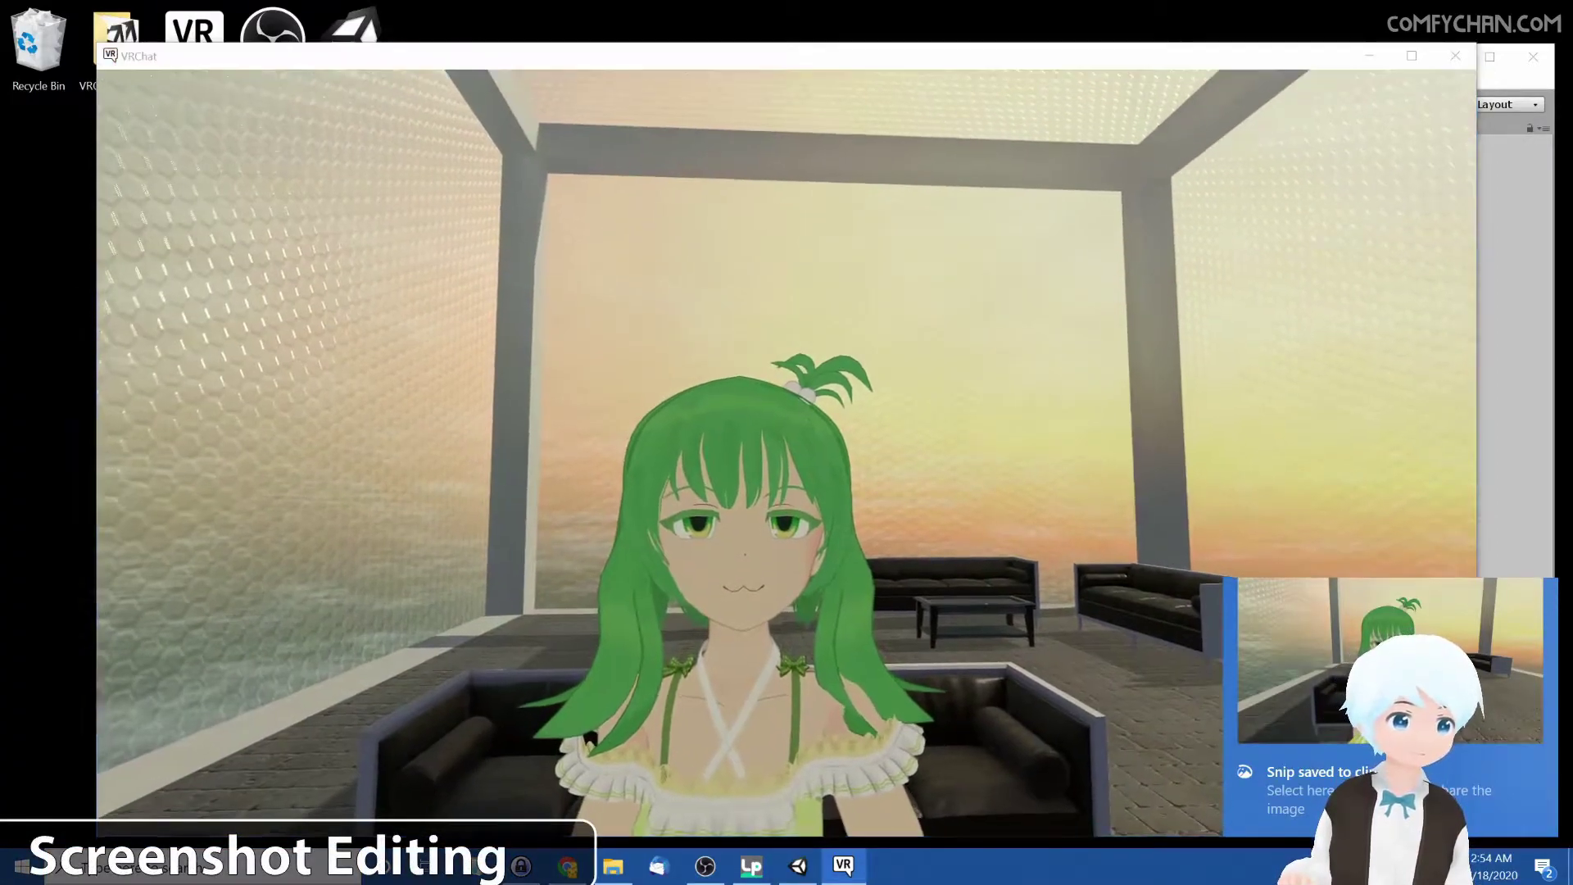
key("super")
type("paint3")
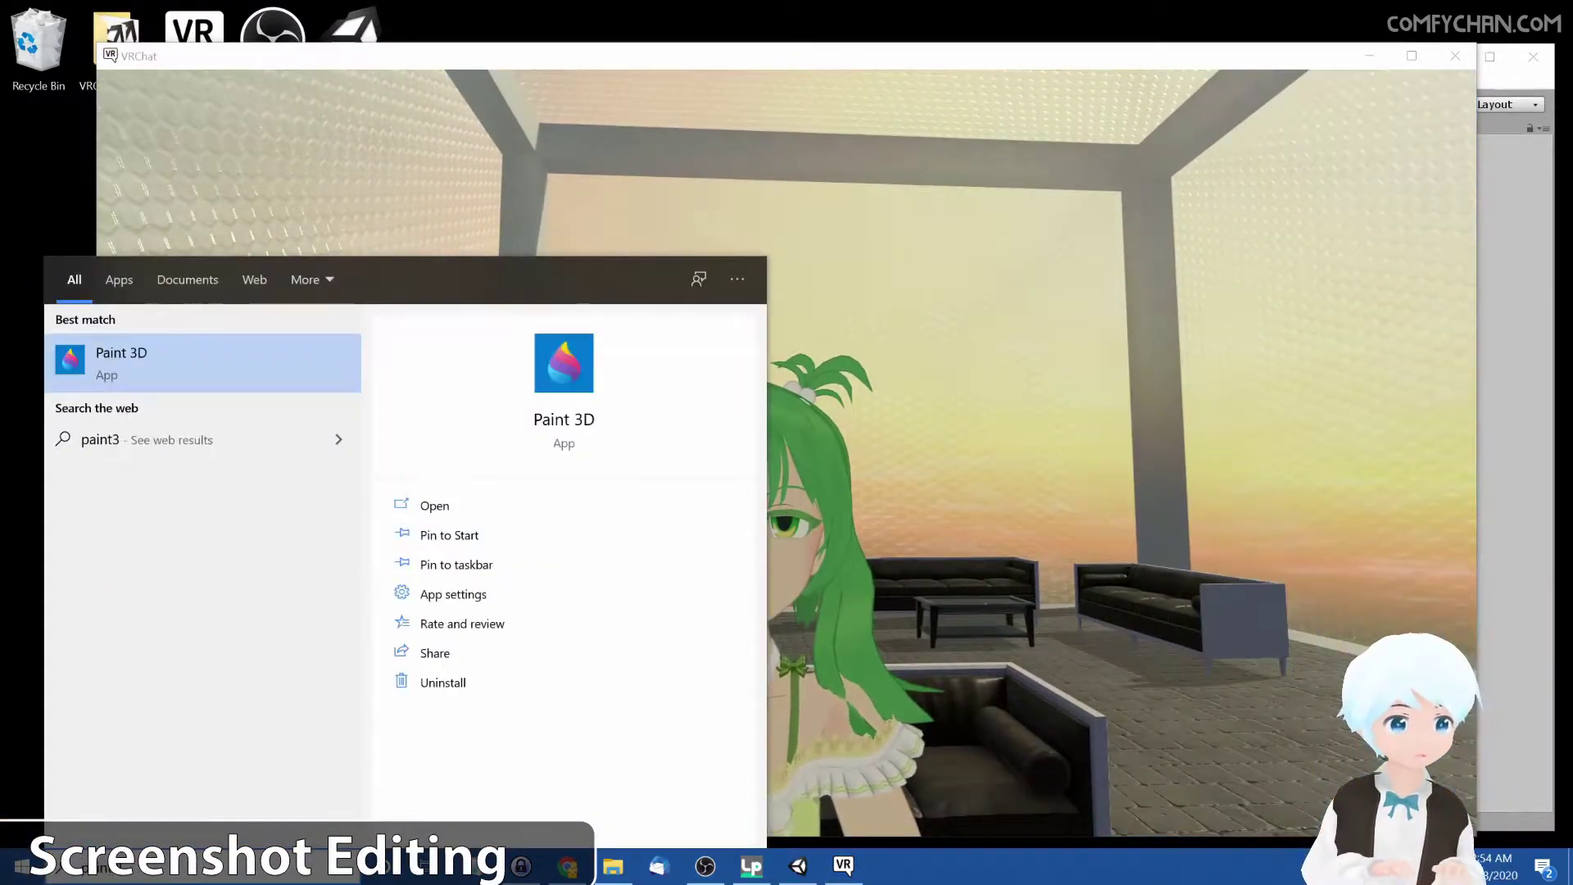
key("Return")
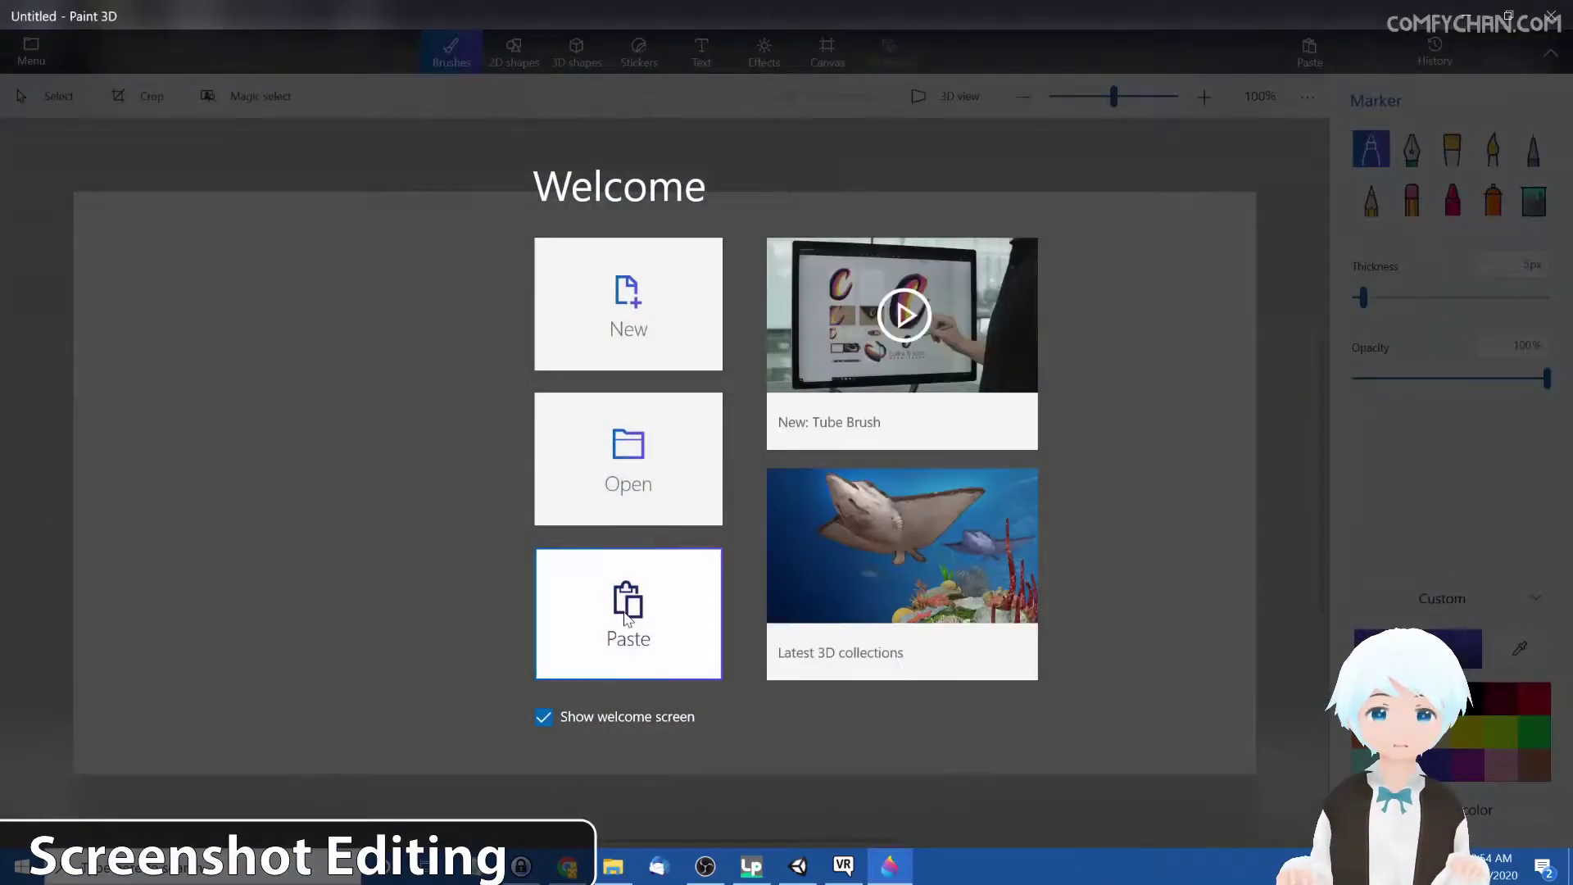
left_click(626, 617)
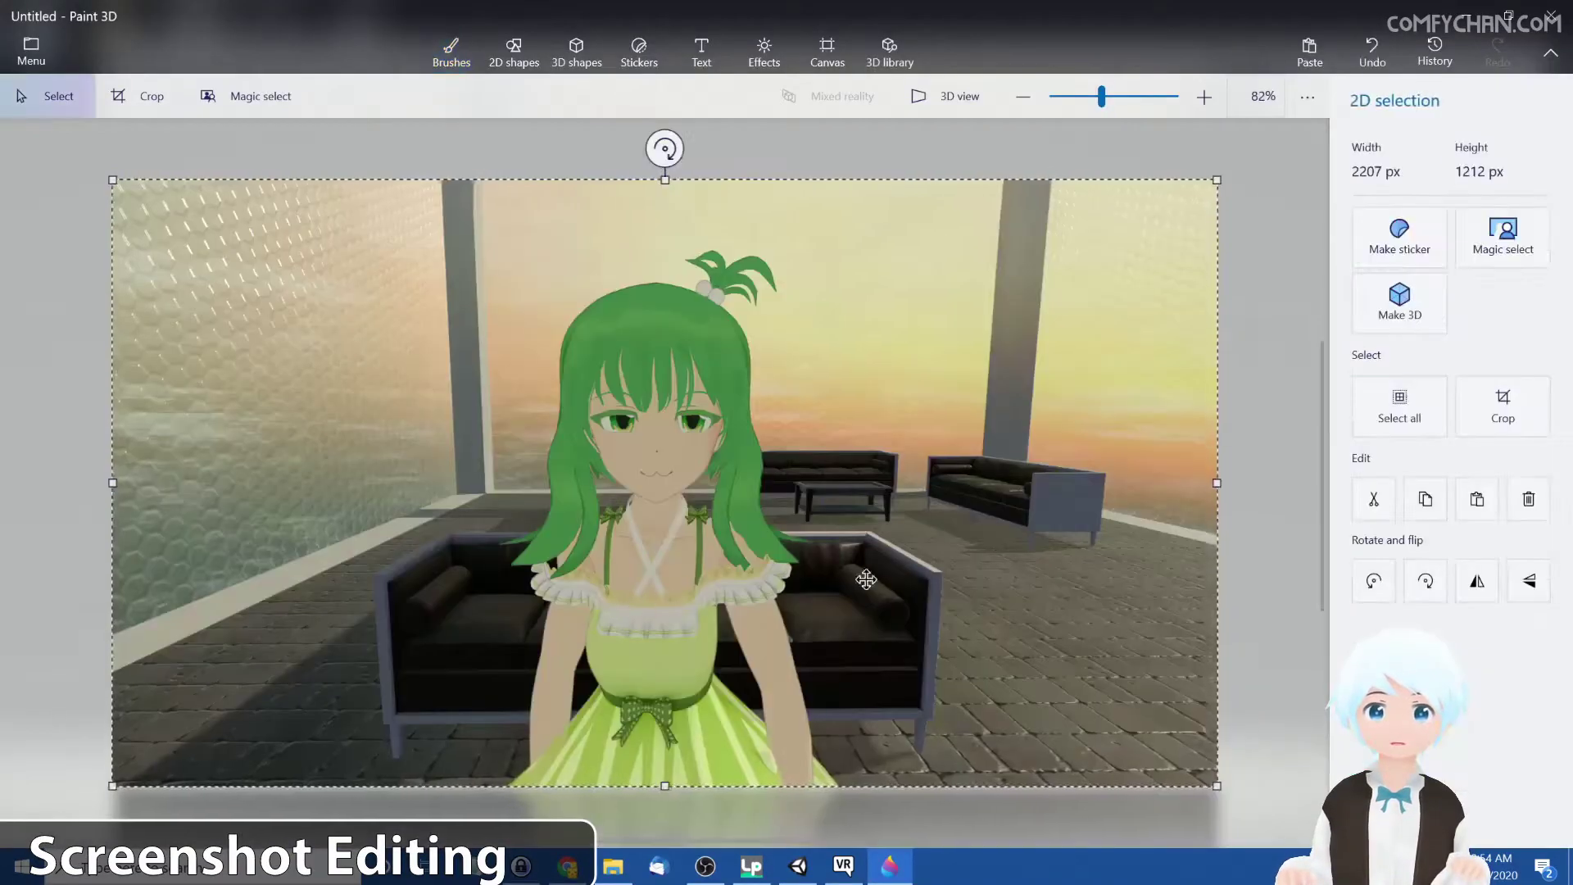
left_click(1255, 538)
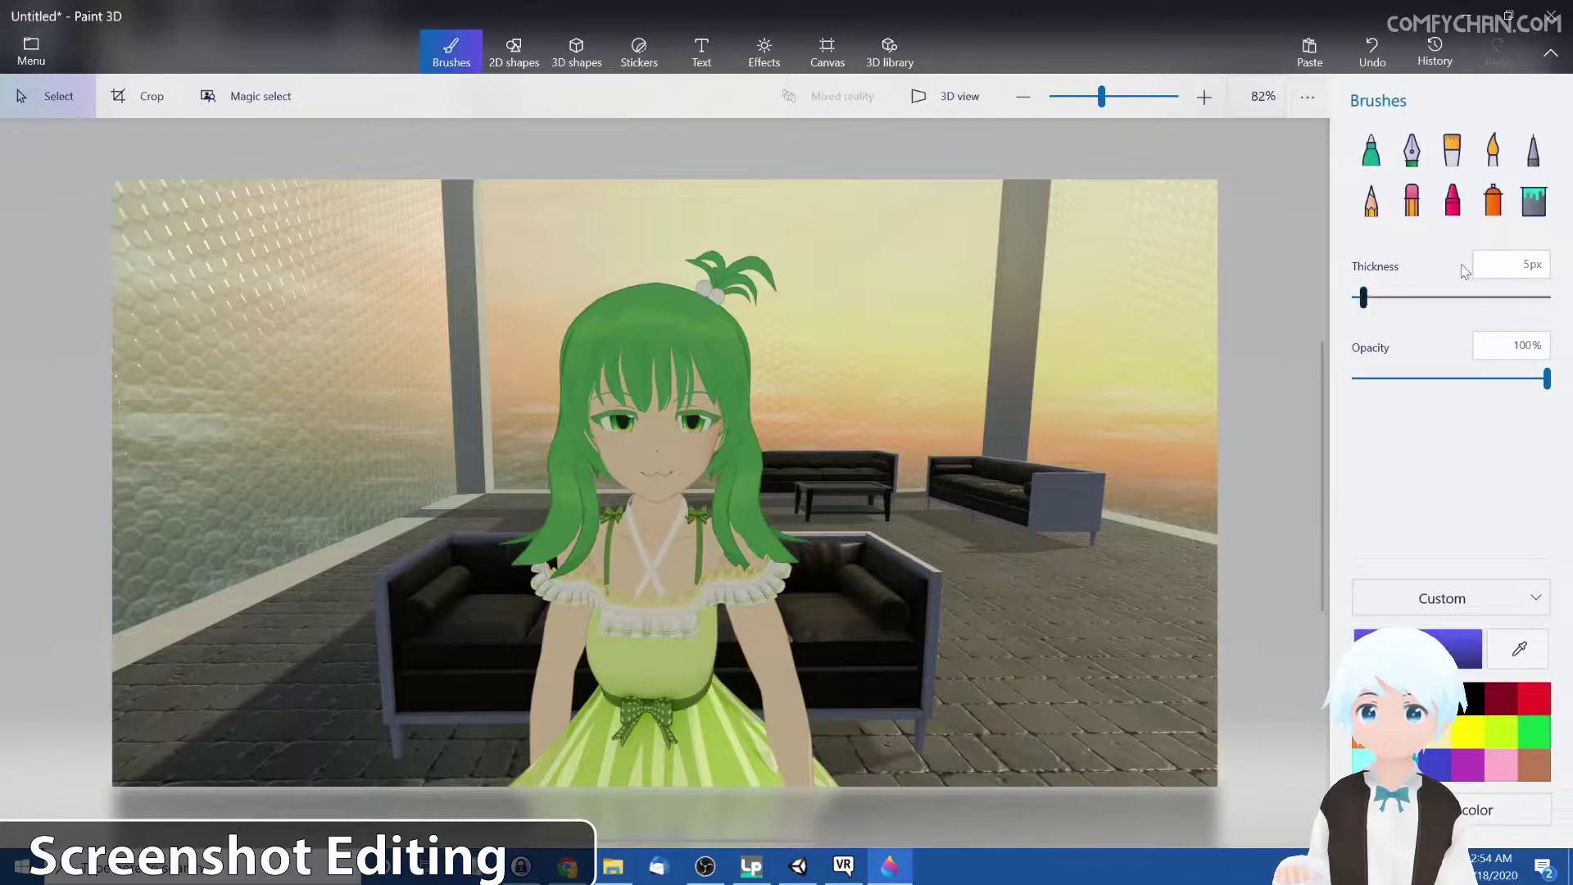
Step: Add a bold Segoe Print 'Comfy Channel' text box at size 72 near the image top
left_click(701, 52)
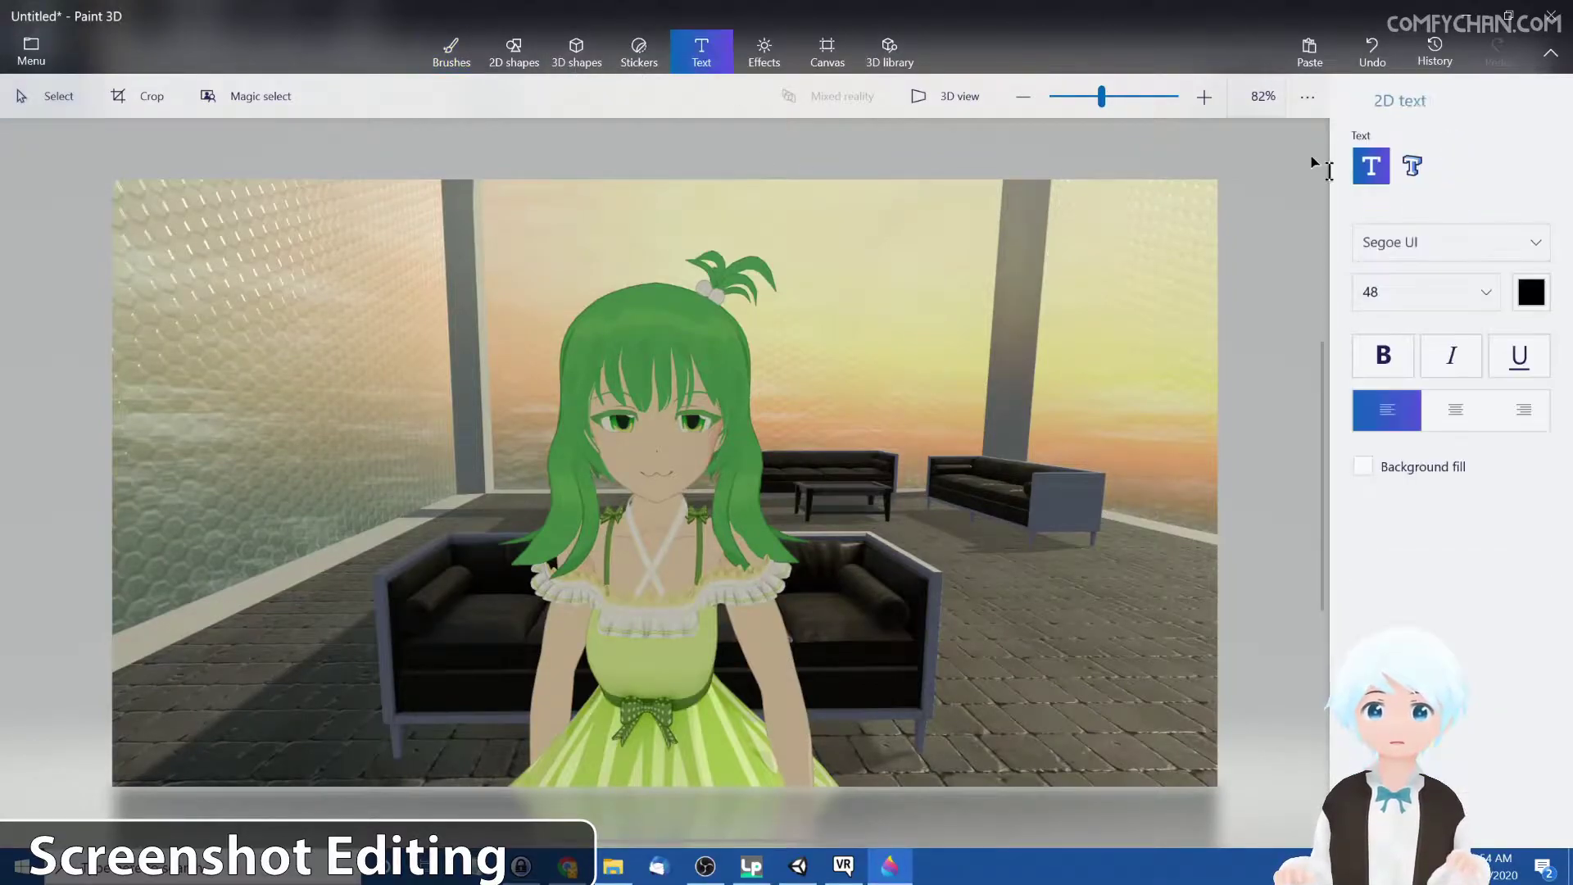
left_click(1400, 295)
left_click(1391, 322)
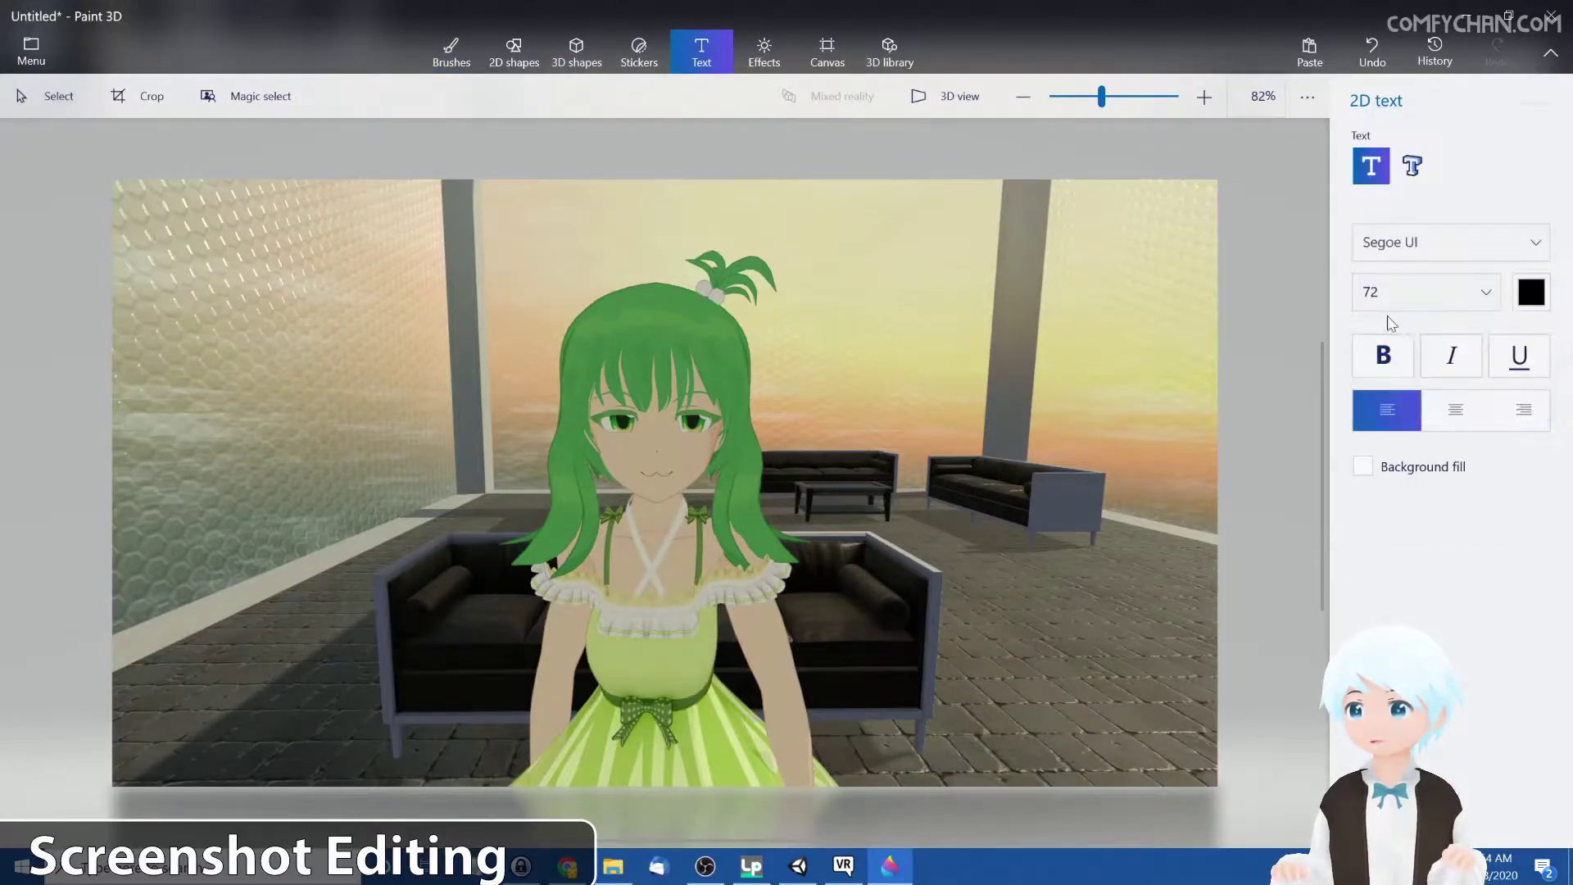
left_click(354, 270)
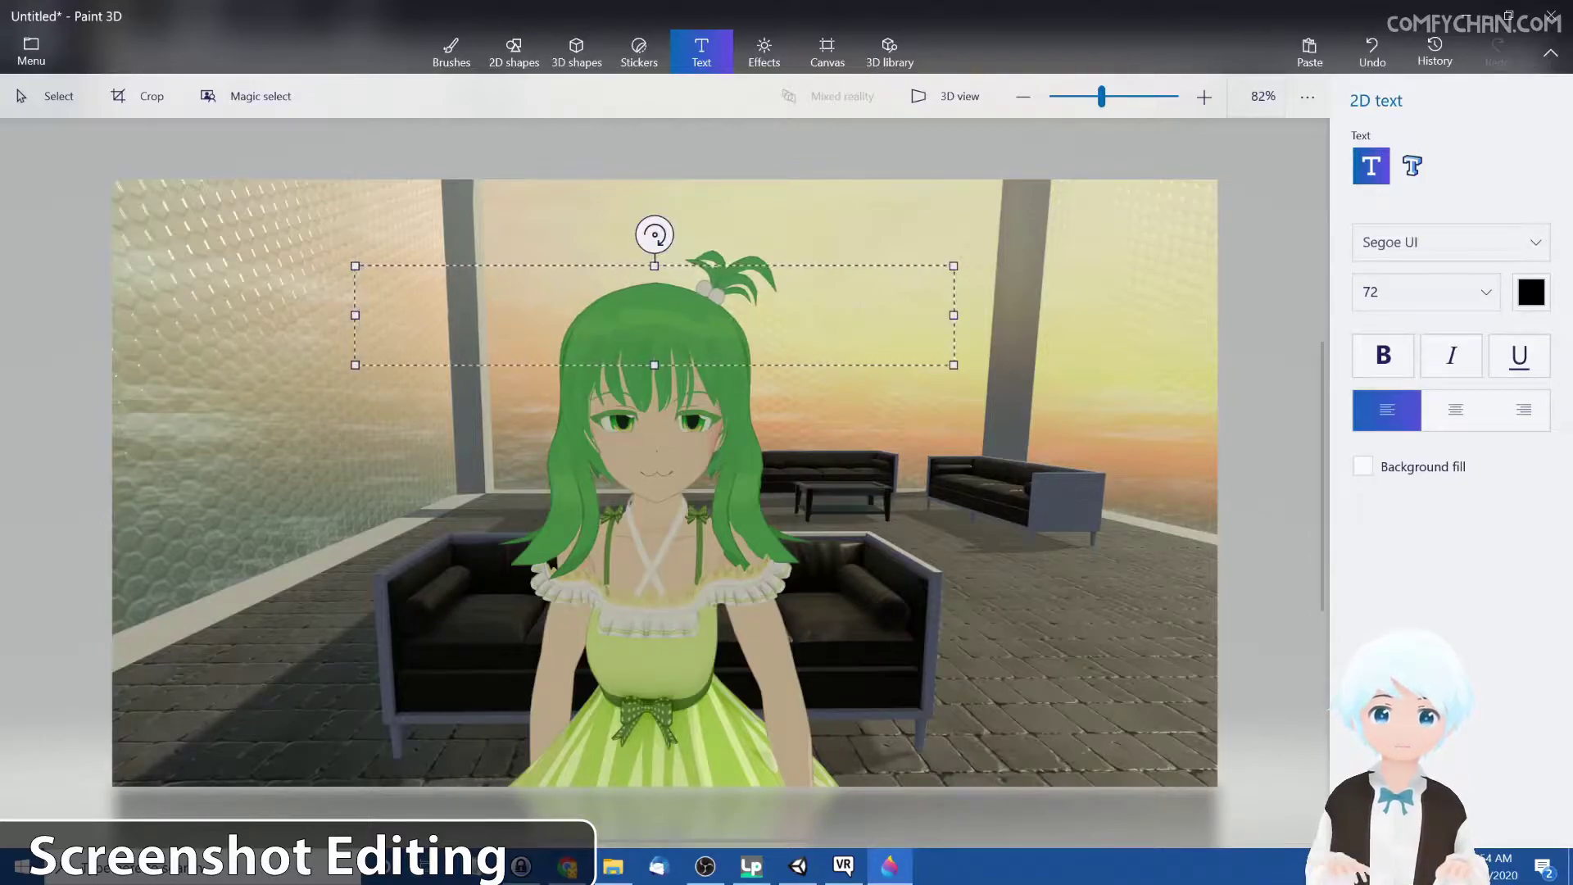
type("Comfy Channel")
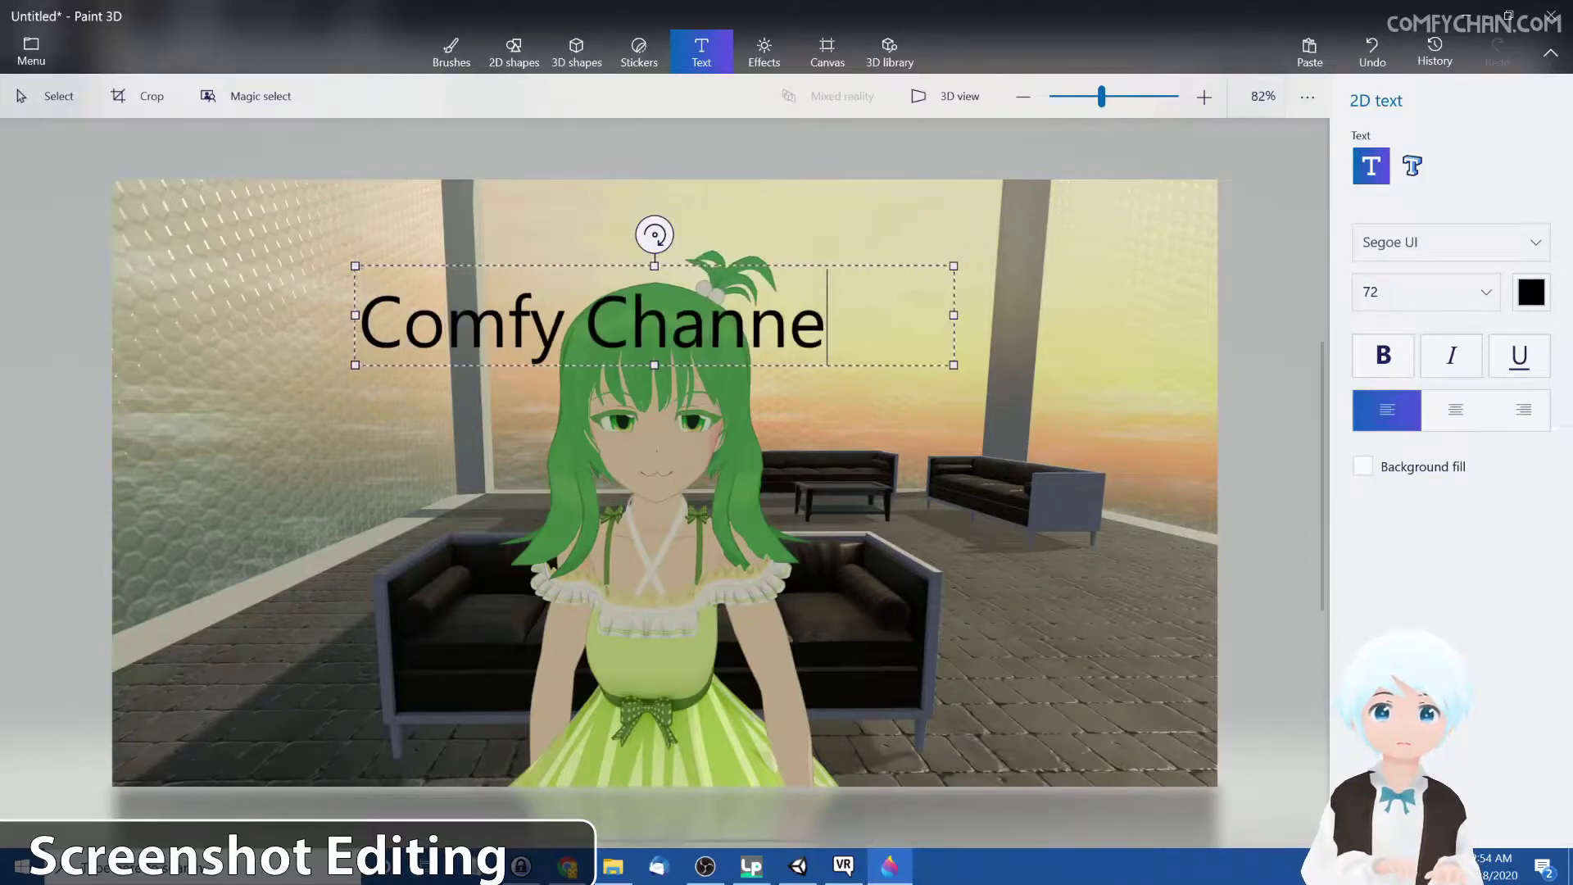
key("ctrl+a")
key("ctrl+b")
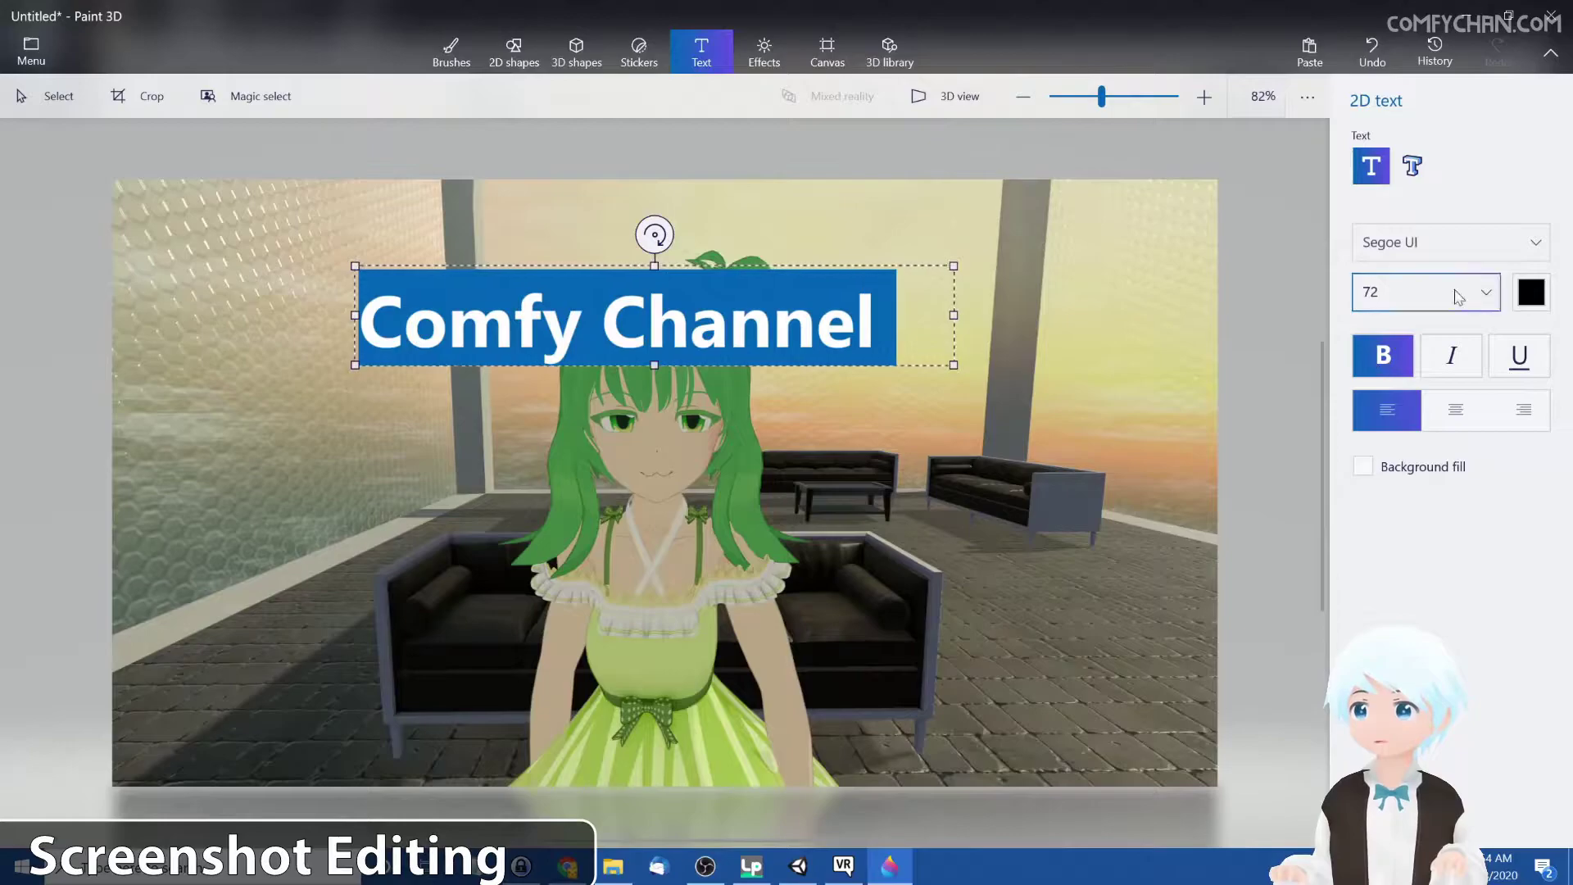
left_click(1491, 244)
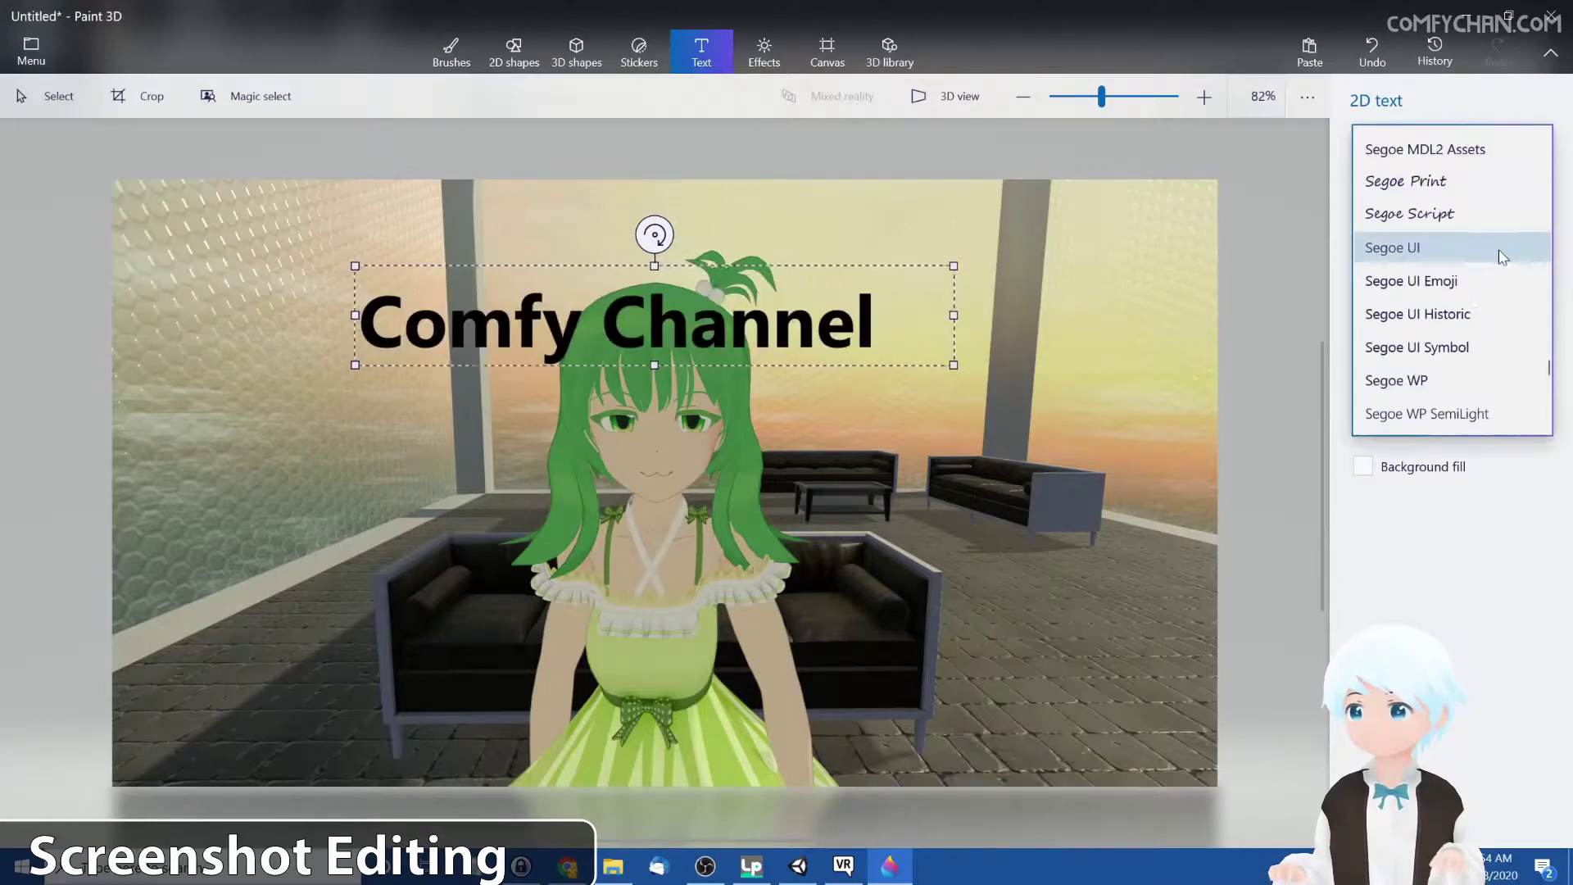
left_click(1439, 180)
Step: Enlarge the caption to size 130, widen it to one line, and place it at the top
left_click_drag(738, 267, 788, 577)
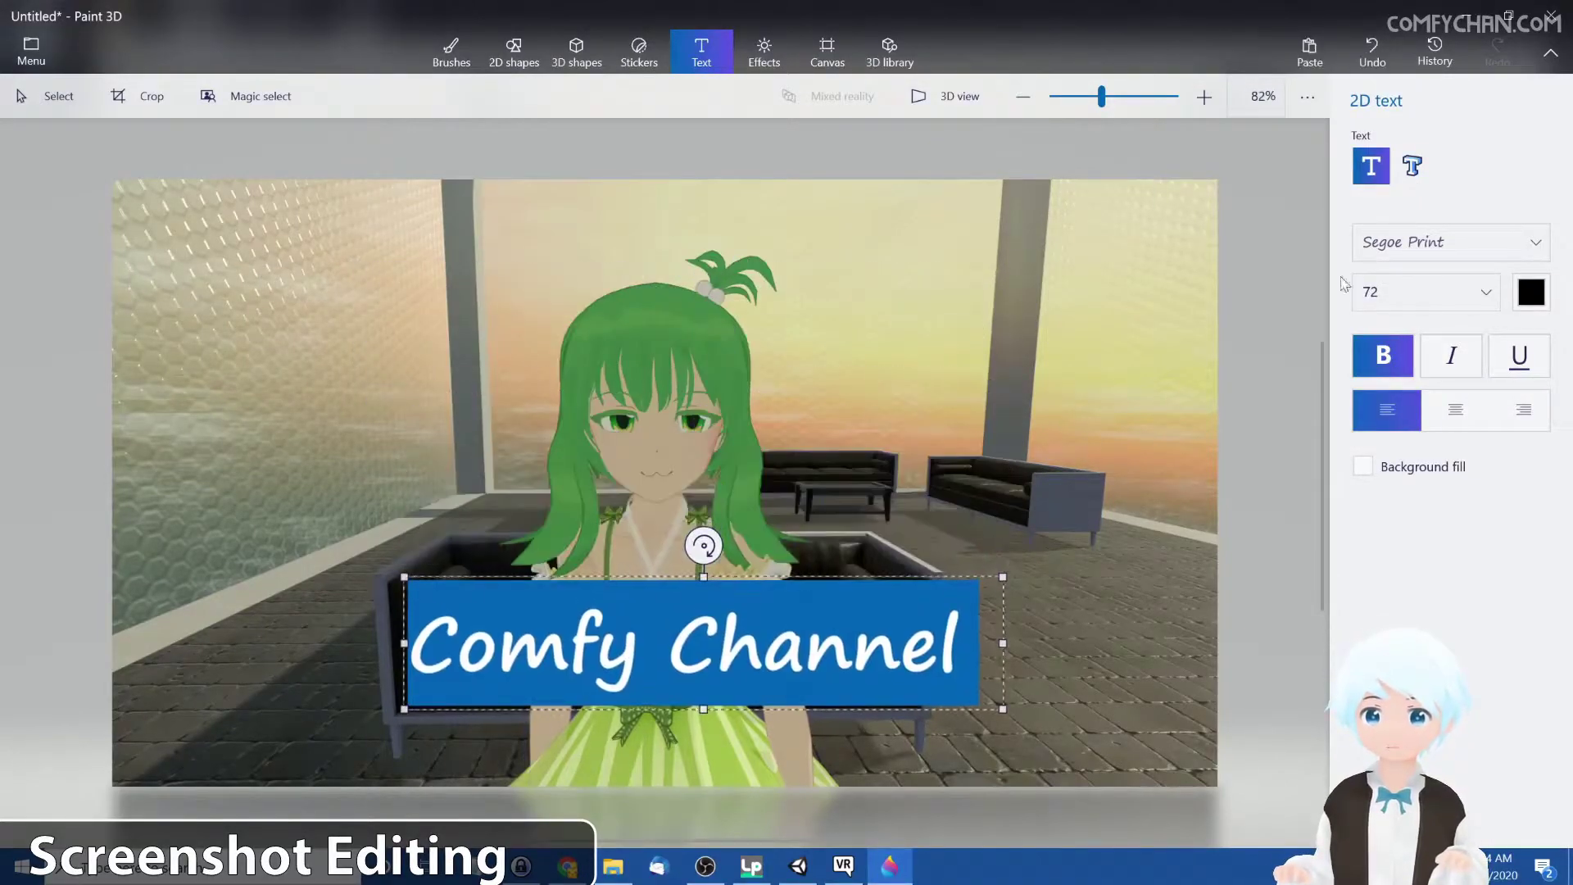
left_click(1426, 291)
left_click(1417, 362)
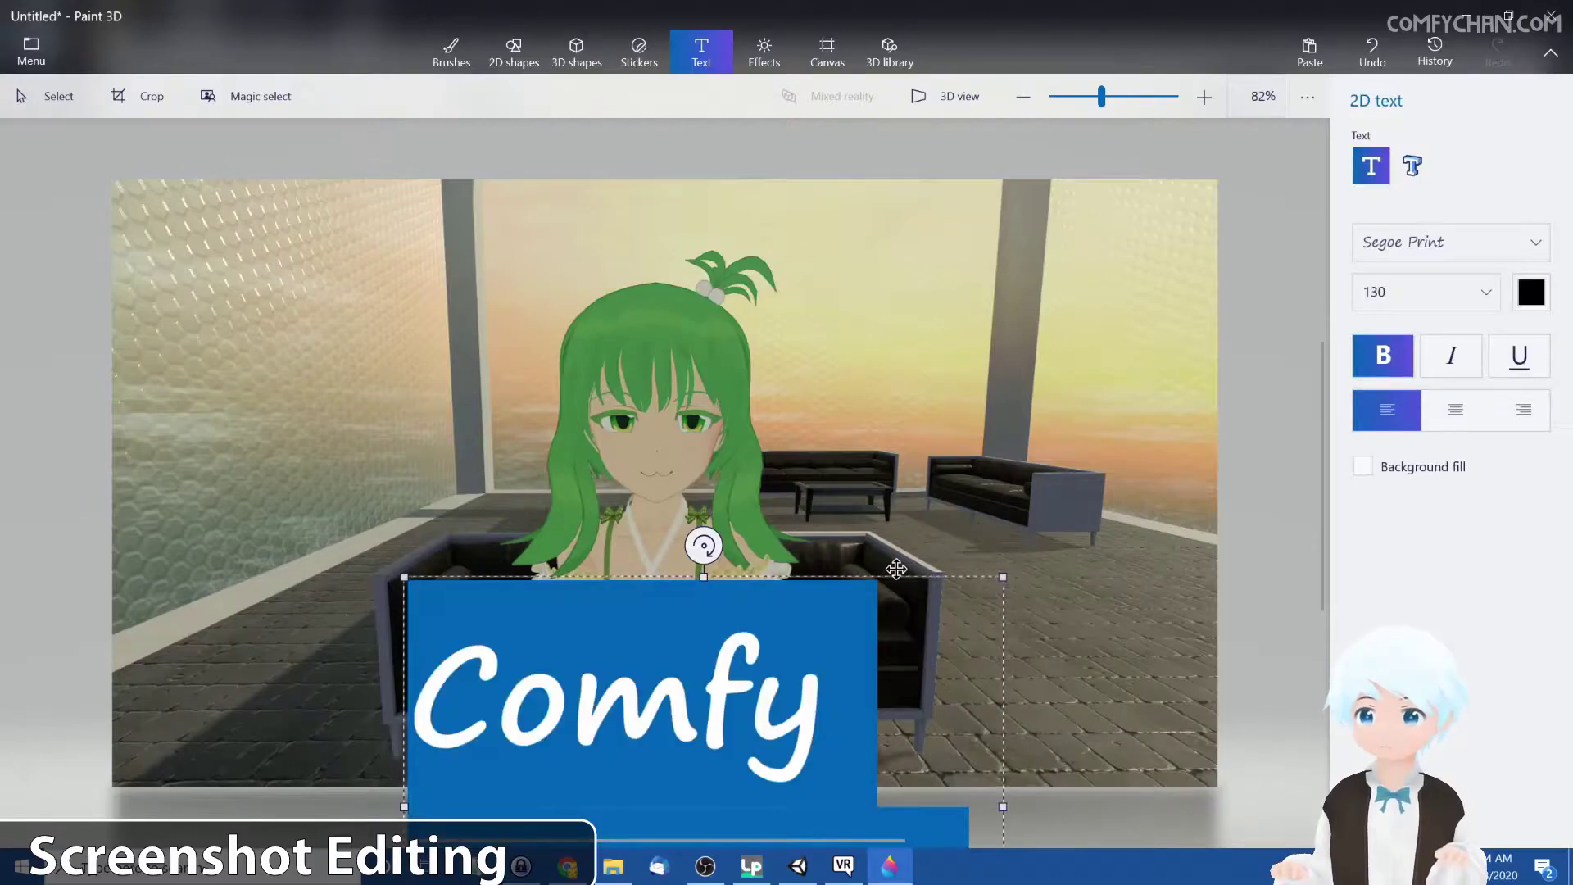
left_click_drag(896, 568, 632, 389)
left_click_drag(740, 598, 1281, 599)
left_click_drag(776, 400, 780, 190)
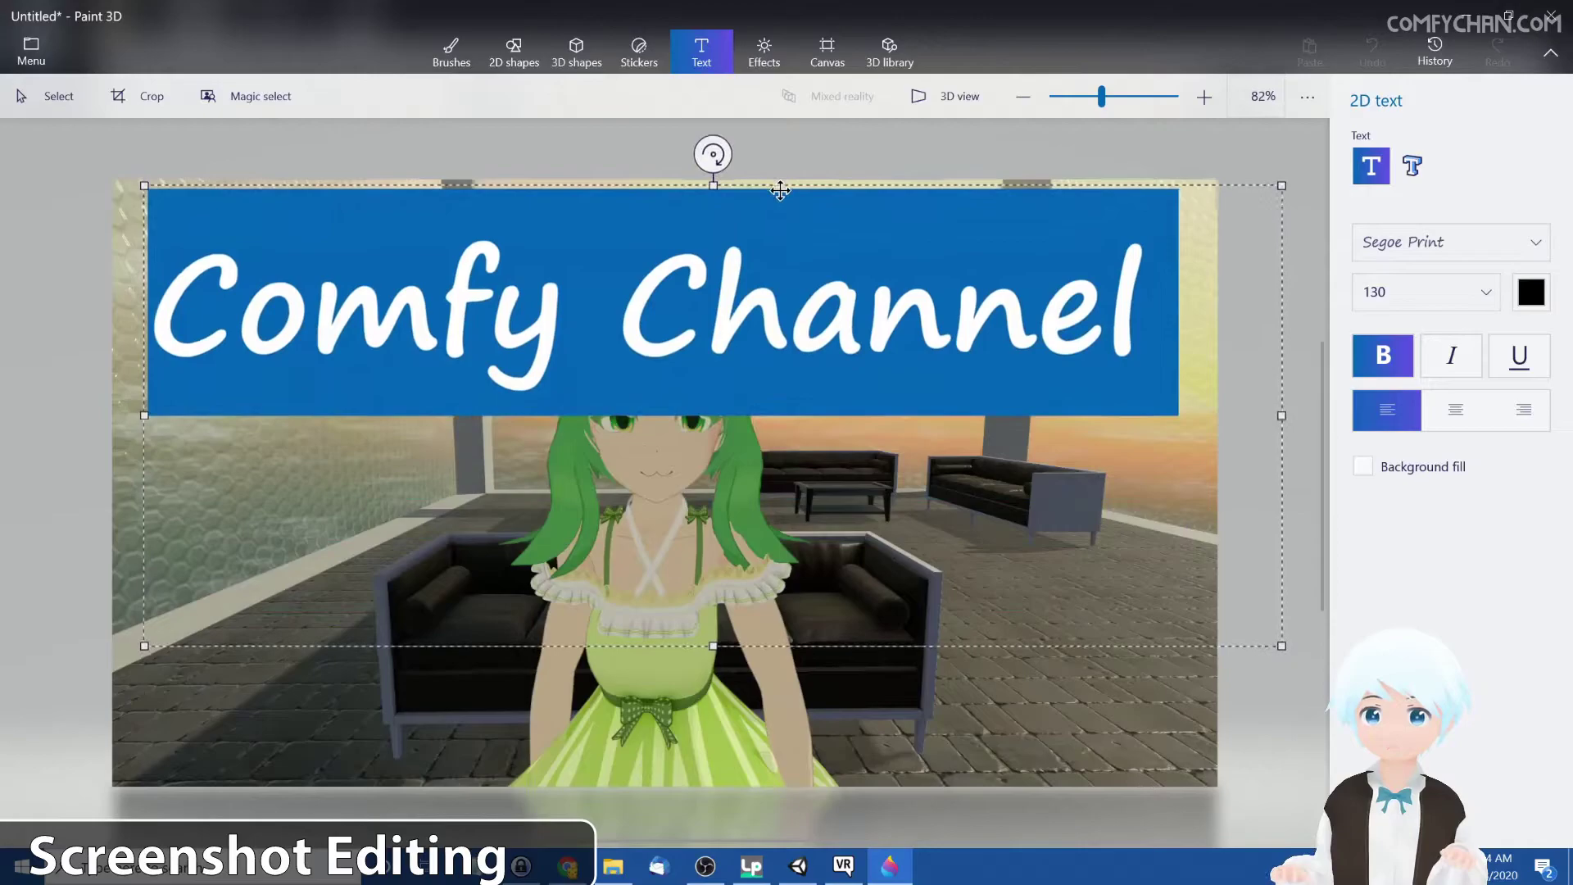
Step: Make the caption text white, fit its text box, and commit it onto the picture
left_click(951, 303)
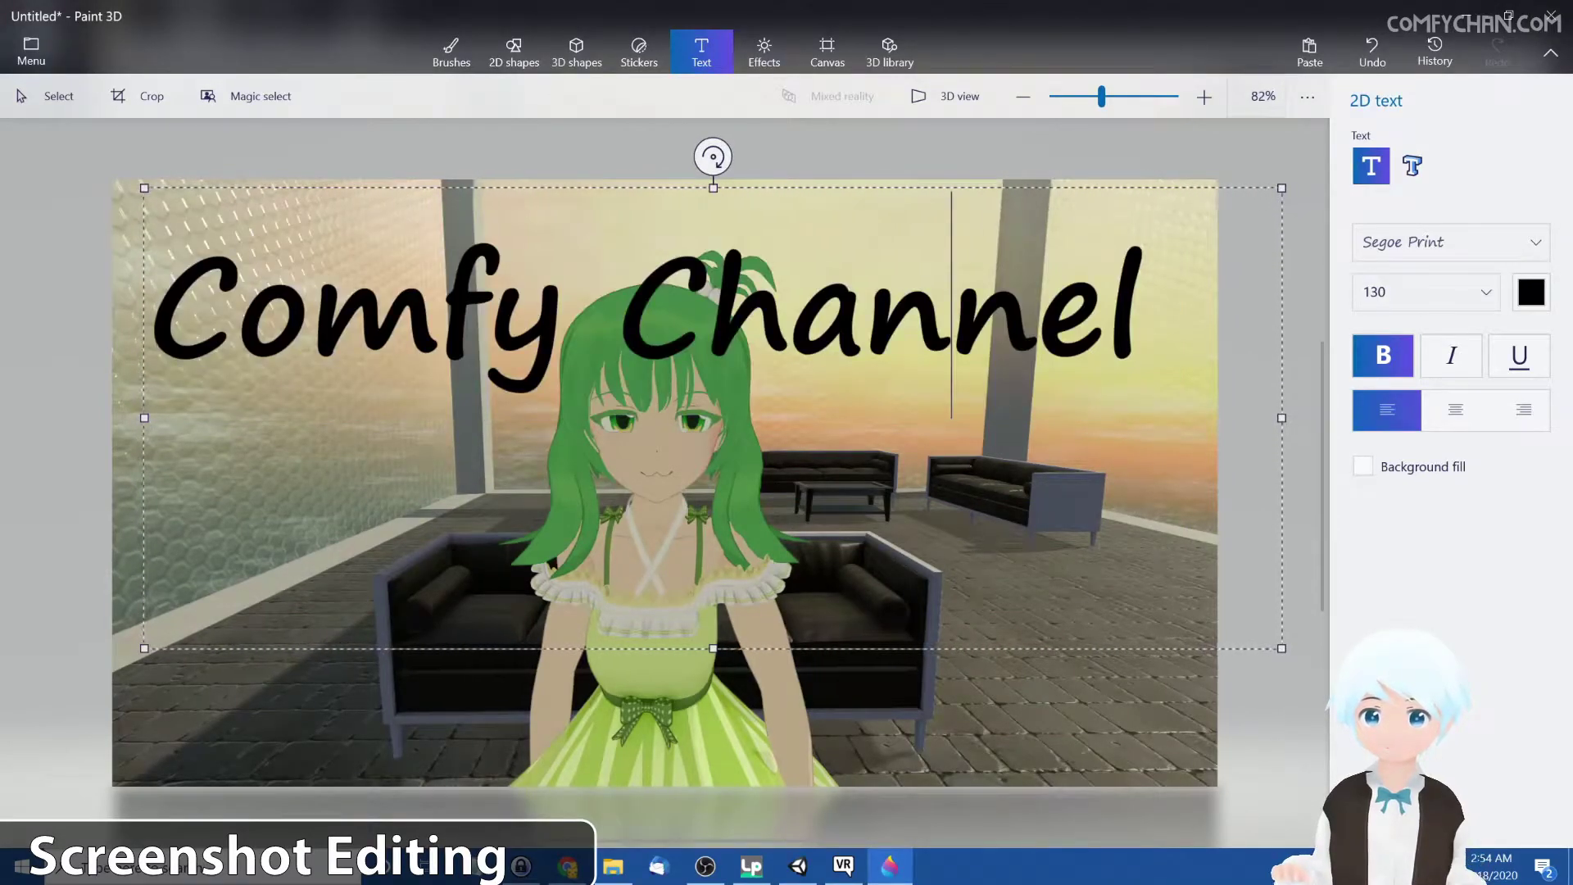
left_click_drag(1143, 303, 152, 303)
left_click(1531, 292)
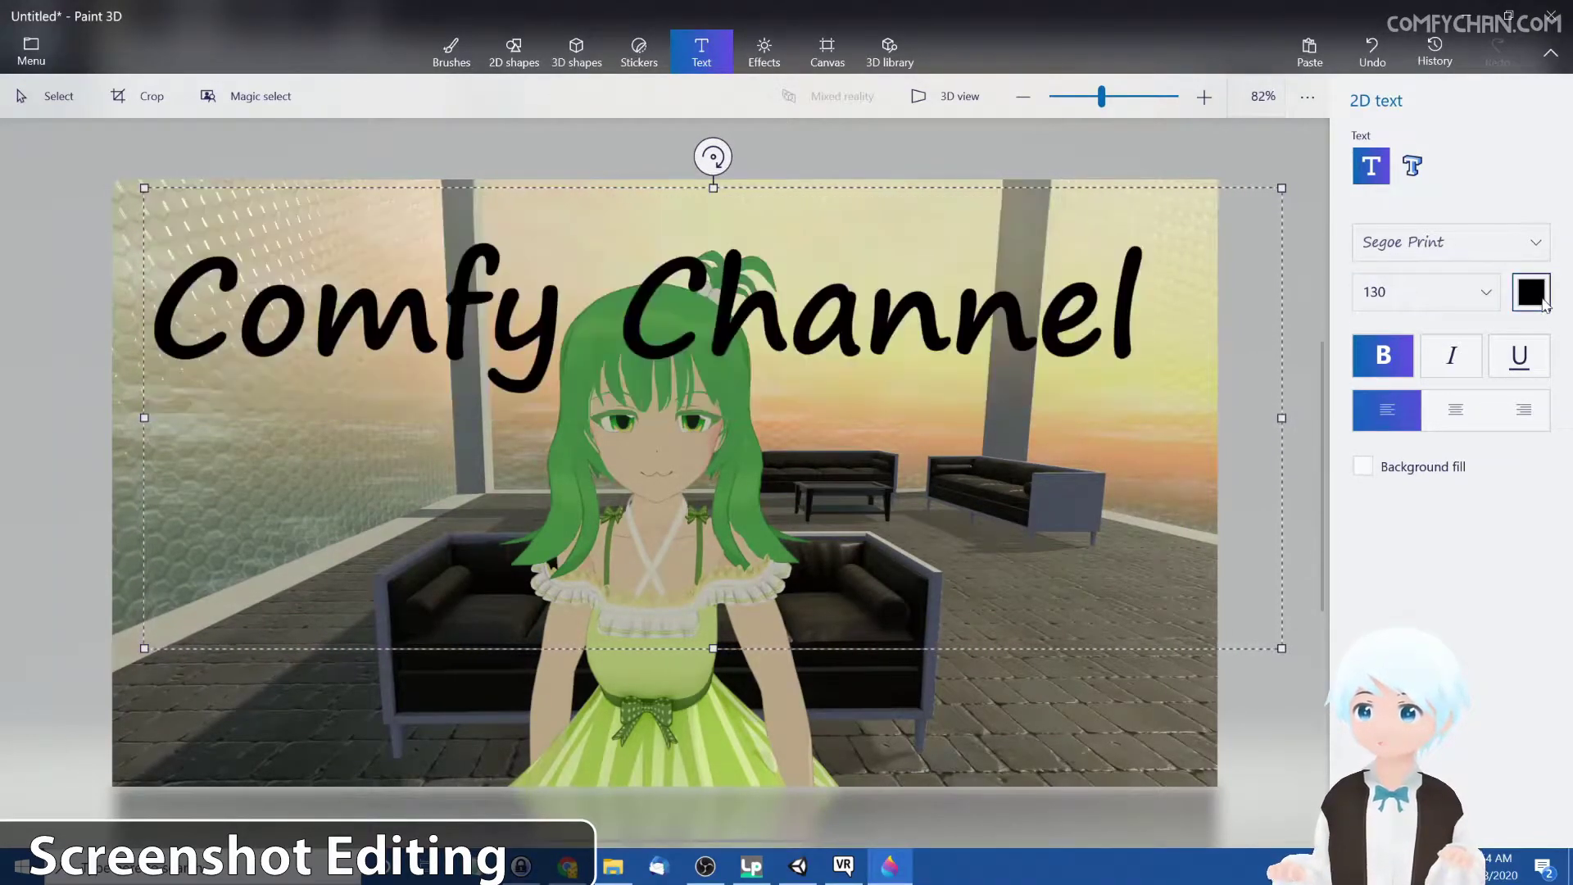
left_click(1347, 354)
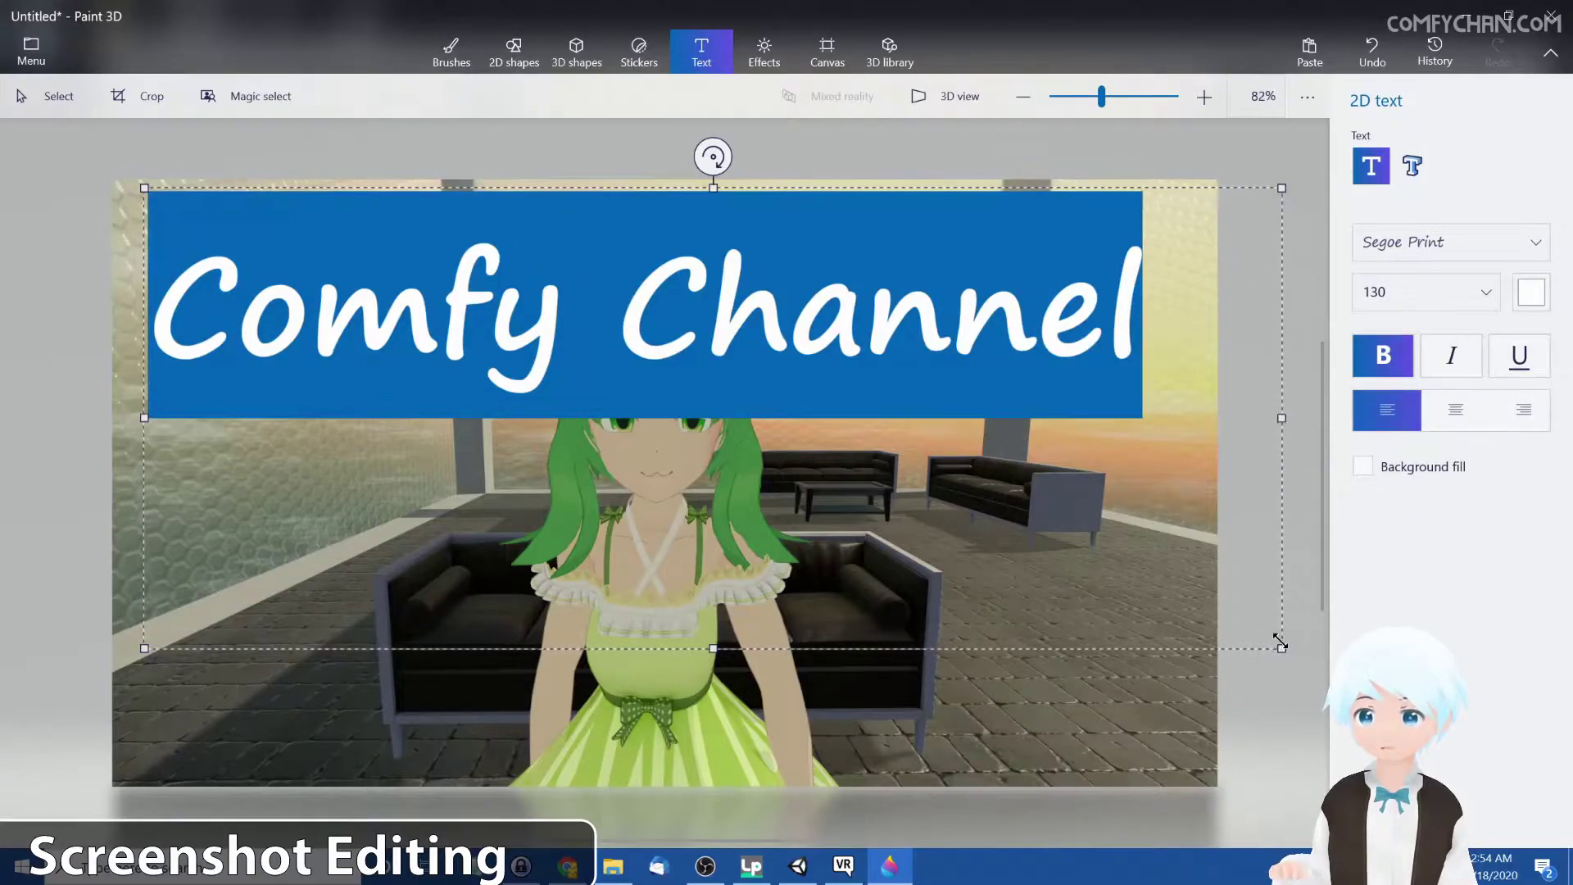
left_click_drag(1280, 641, 1157, 418)
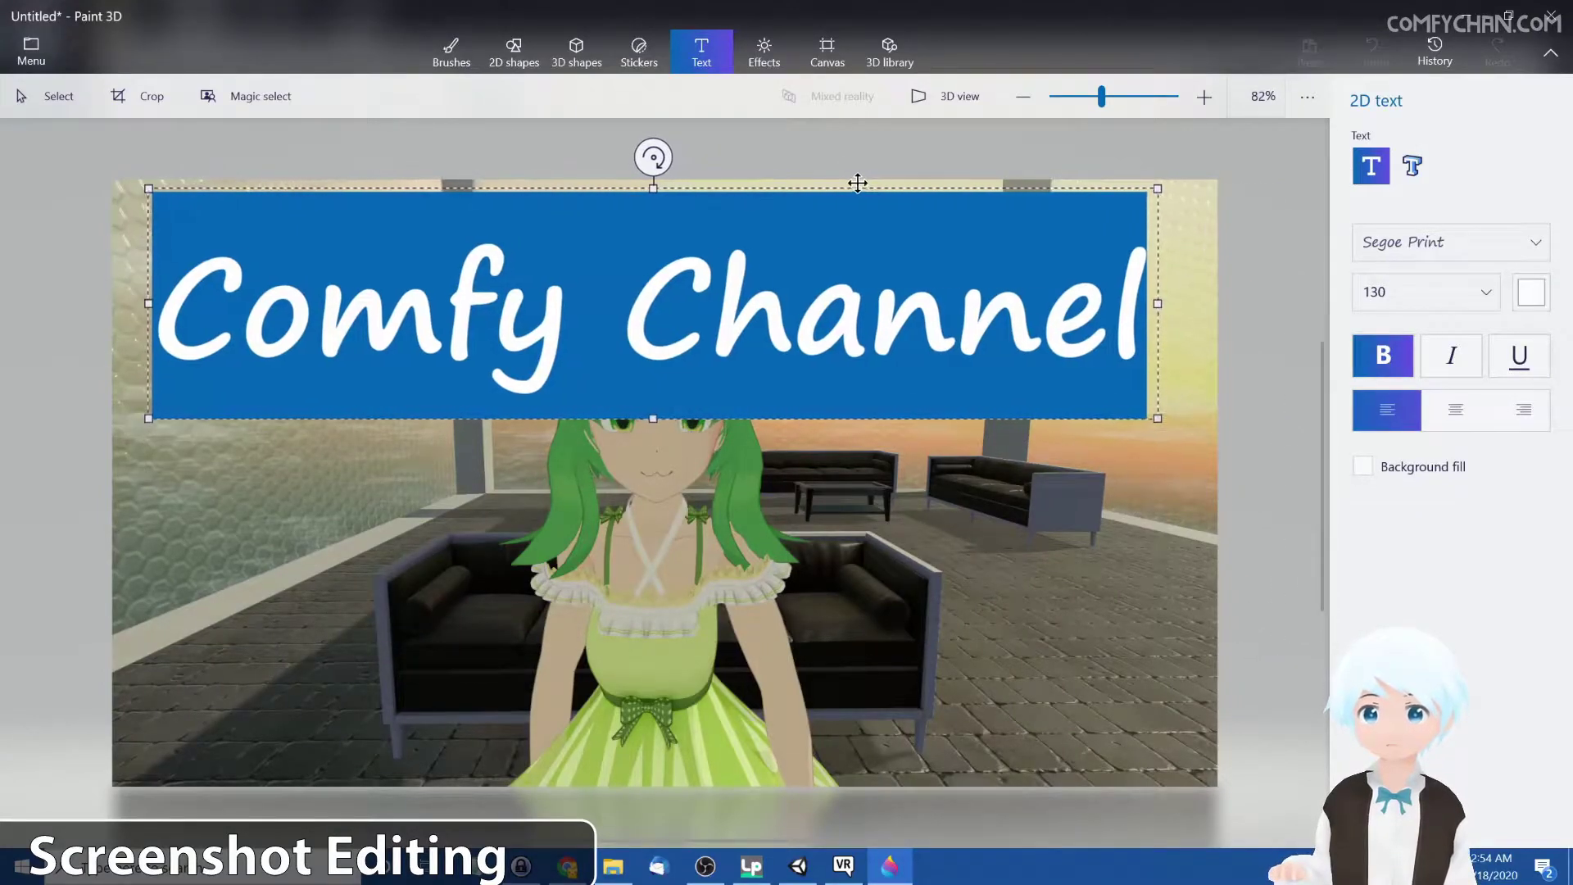
left_click(976, 546)
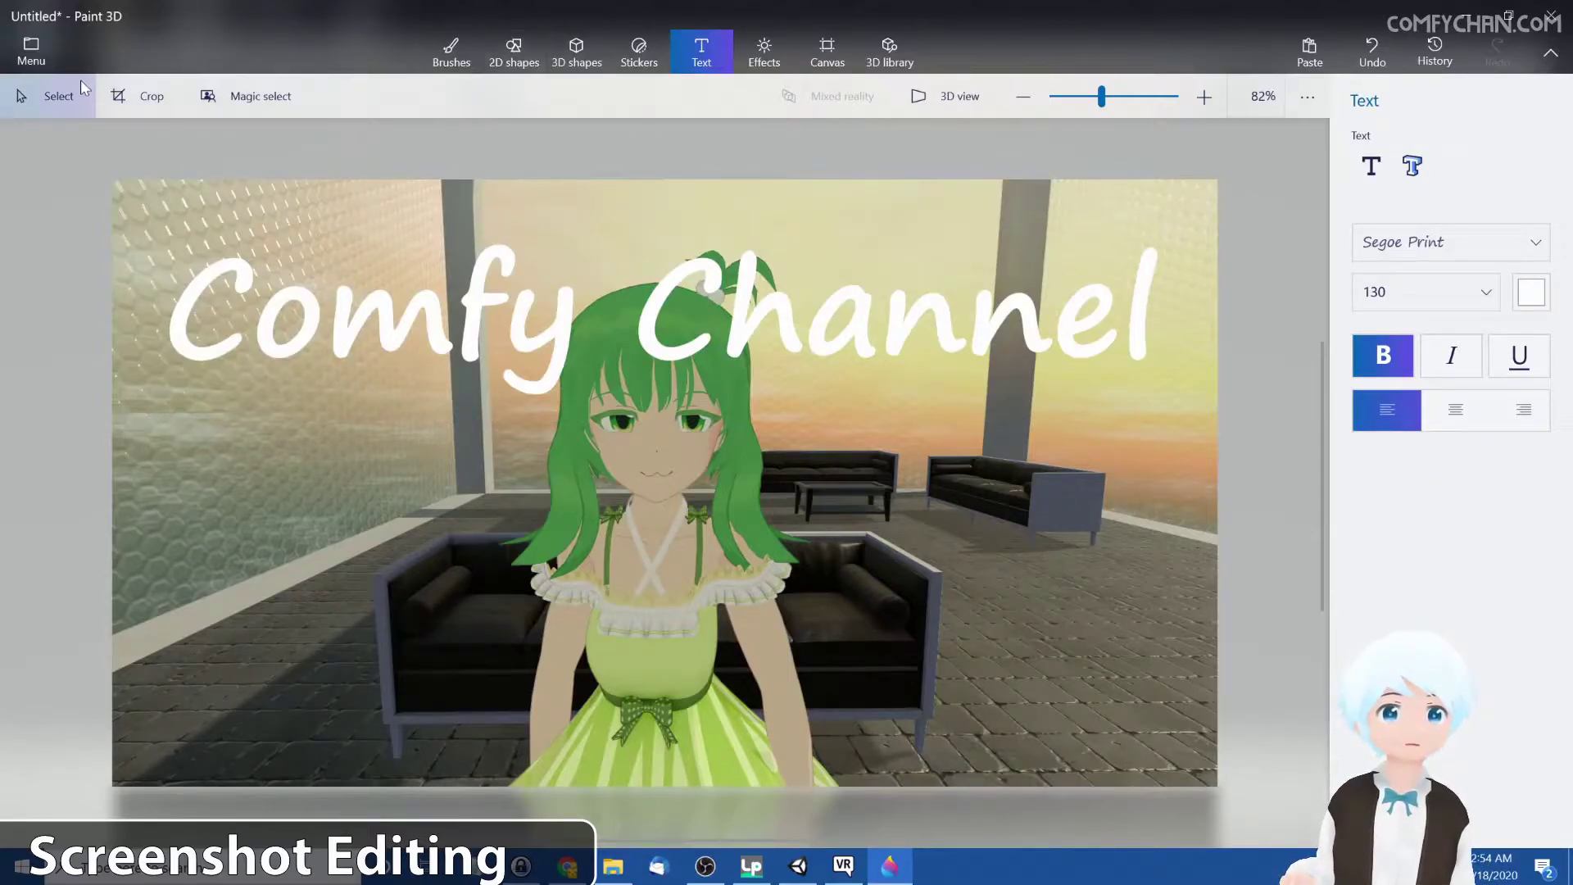
Step: Save the captioned picture as 'Gumi New Profile Pic'
left_click(37, 71)
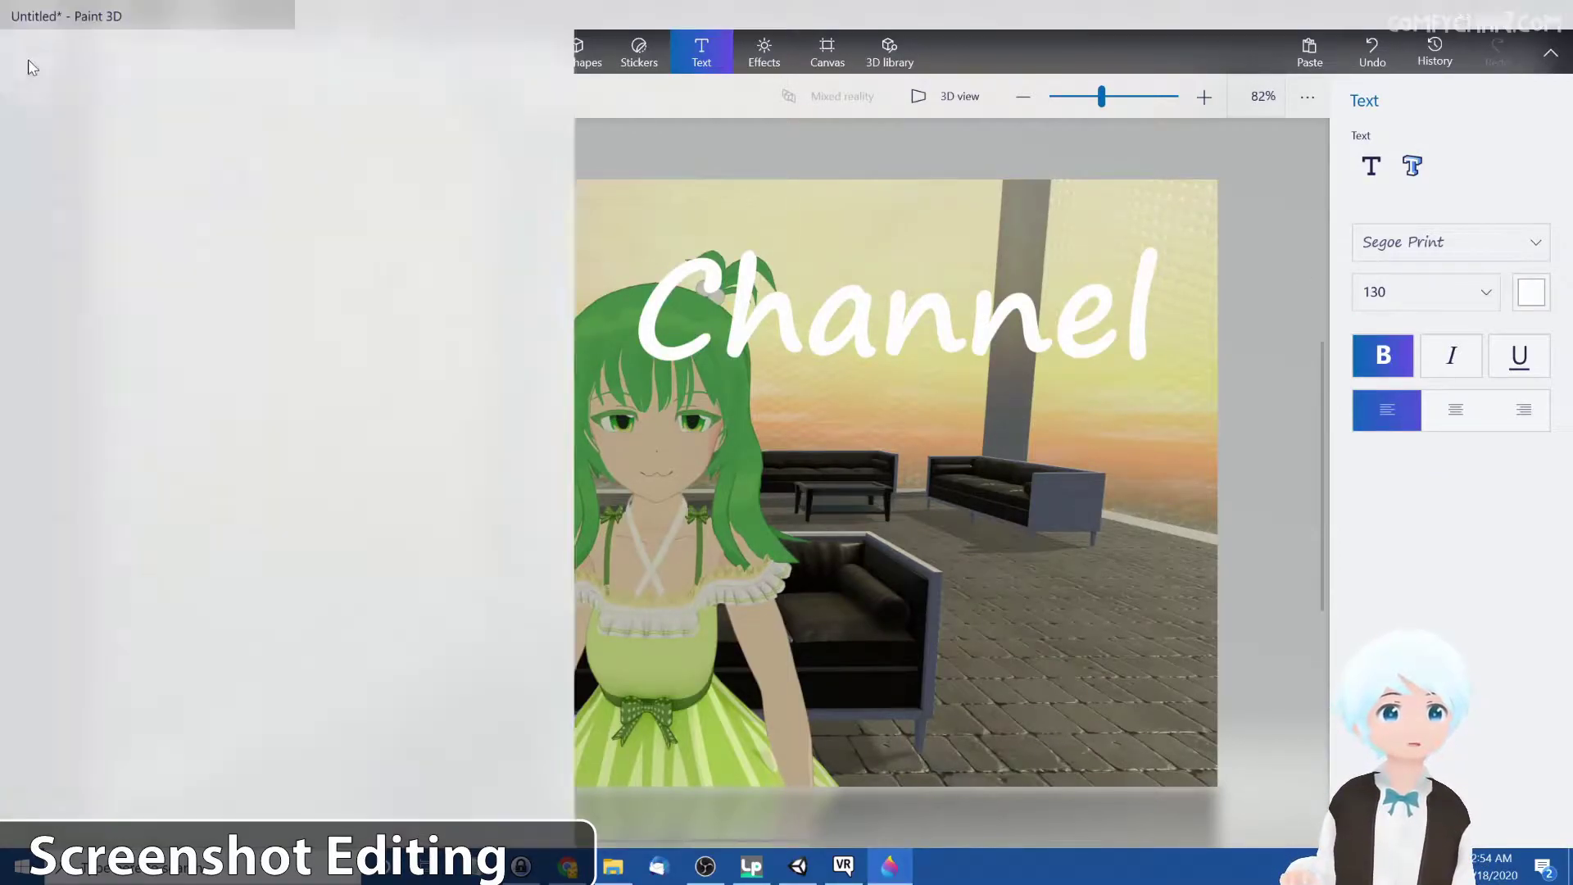
left_click(100, 283)
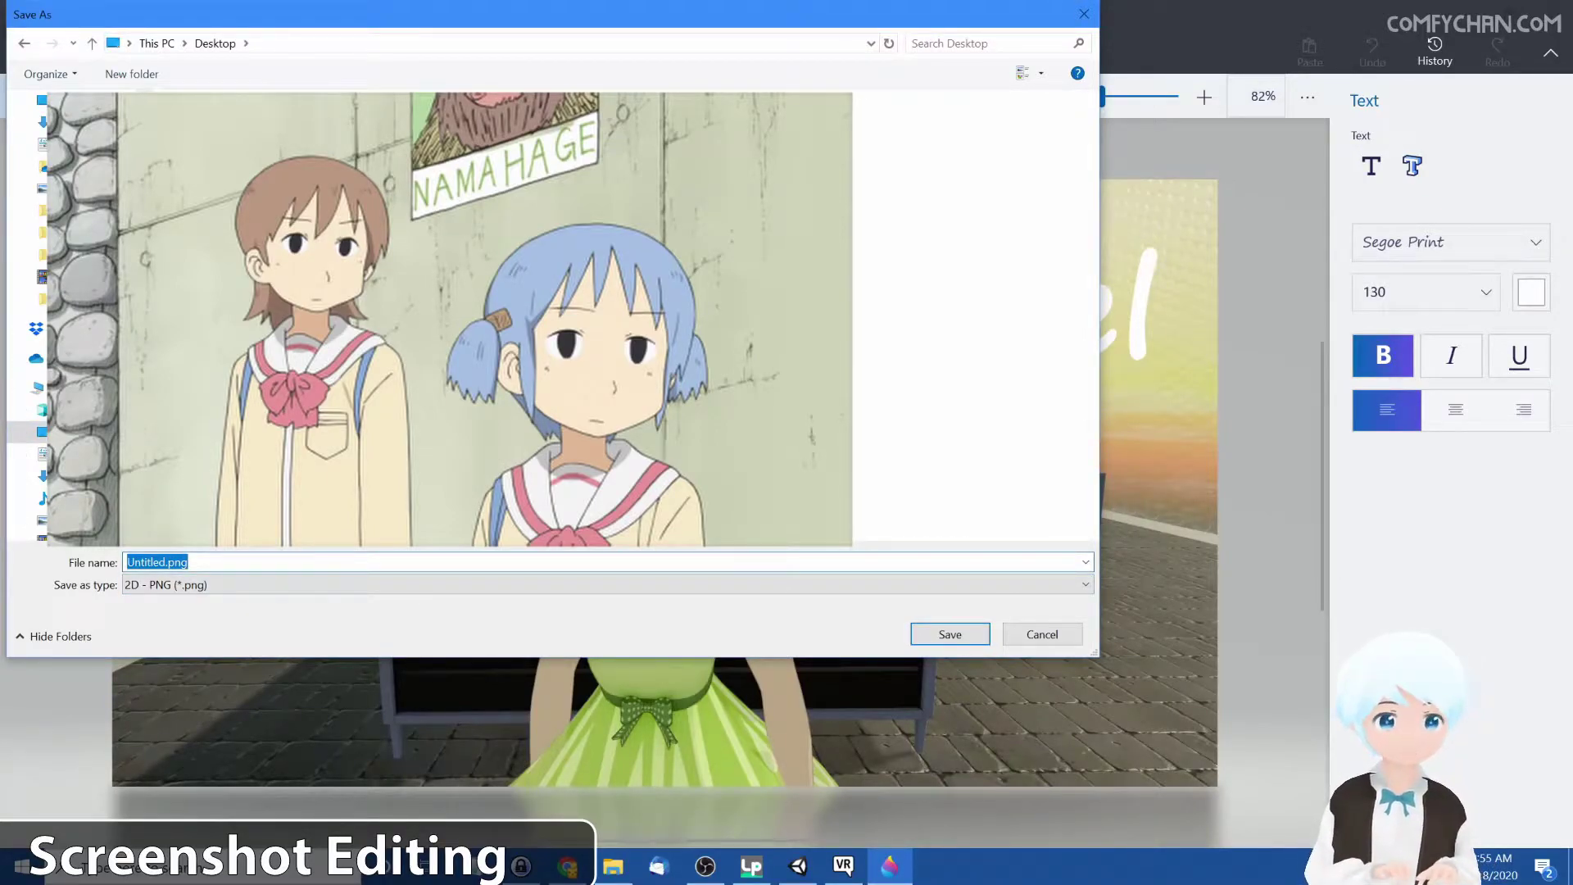
type("Gumi N")
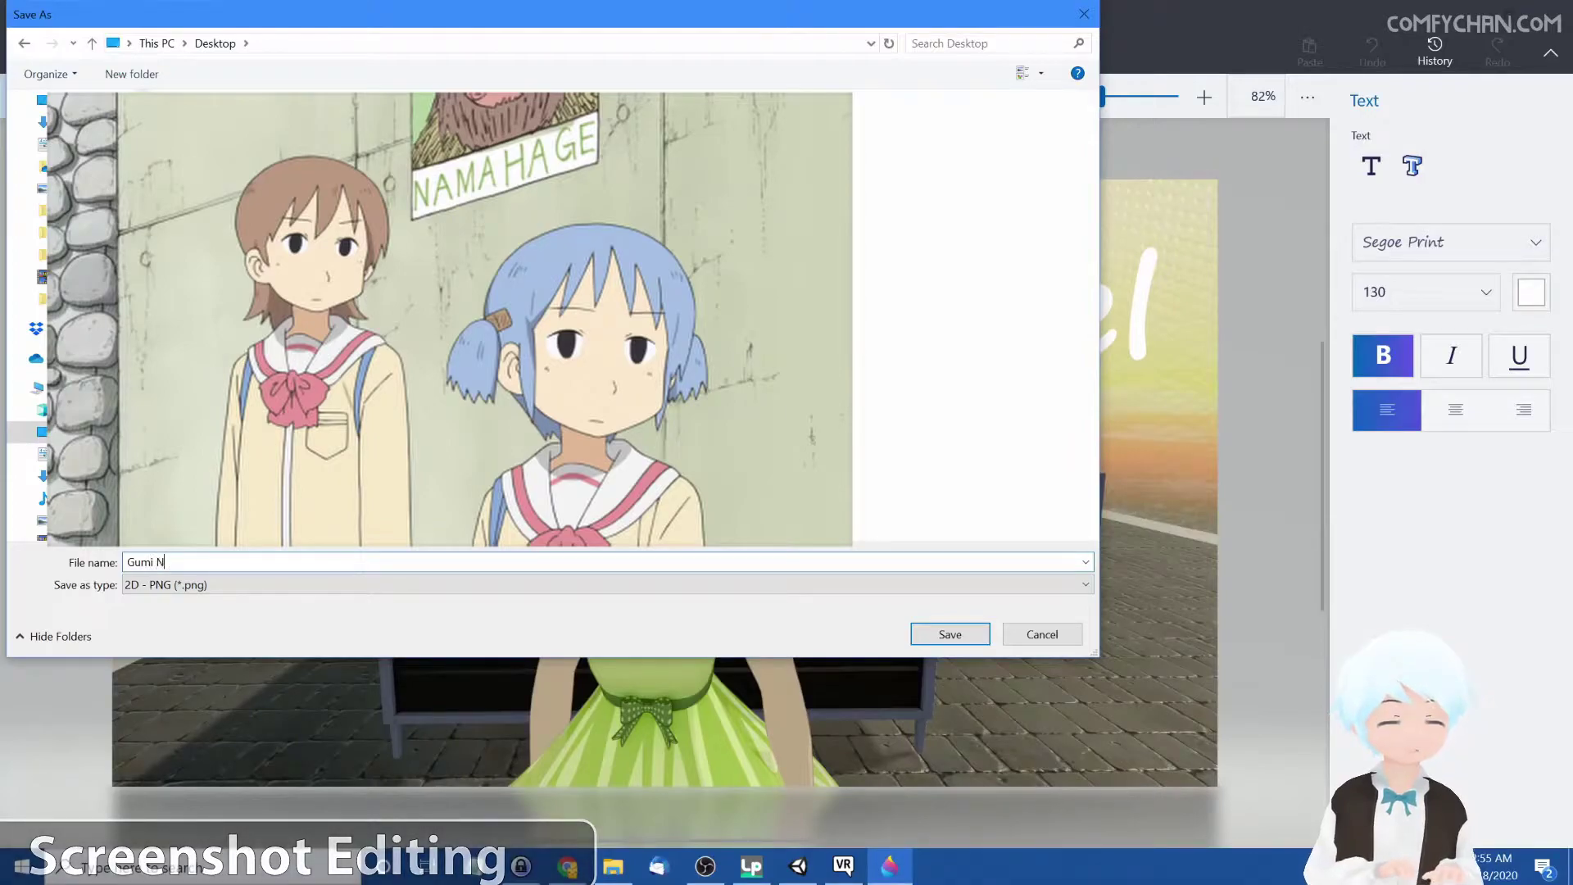
type("ew Profile Pic")
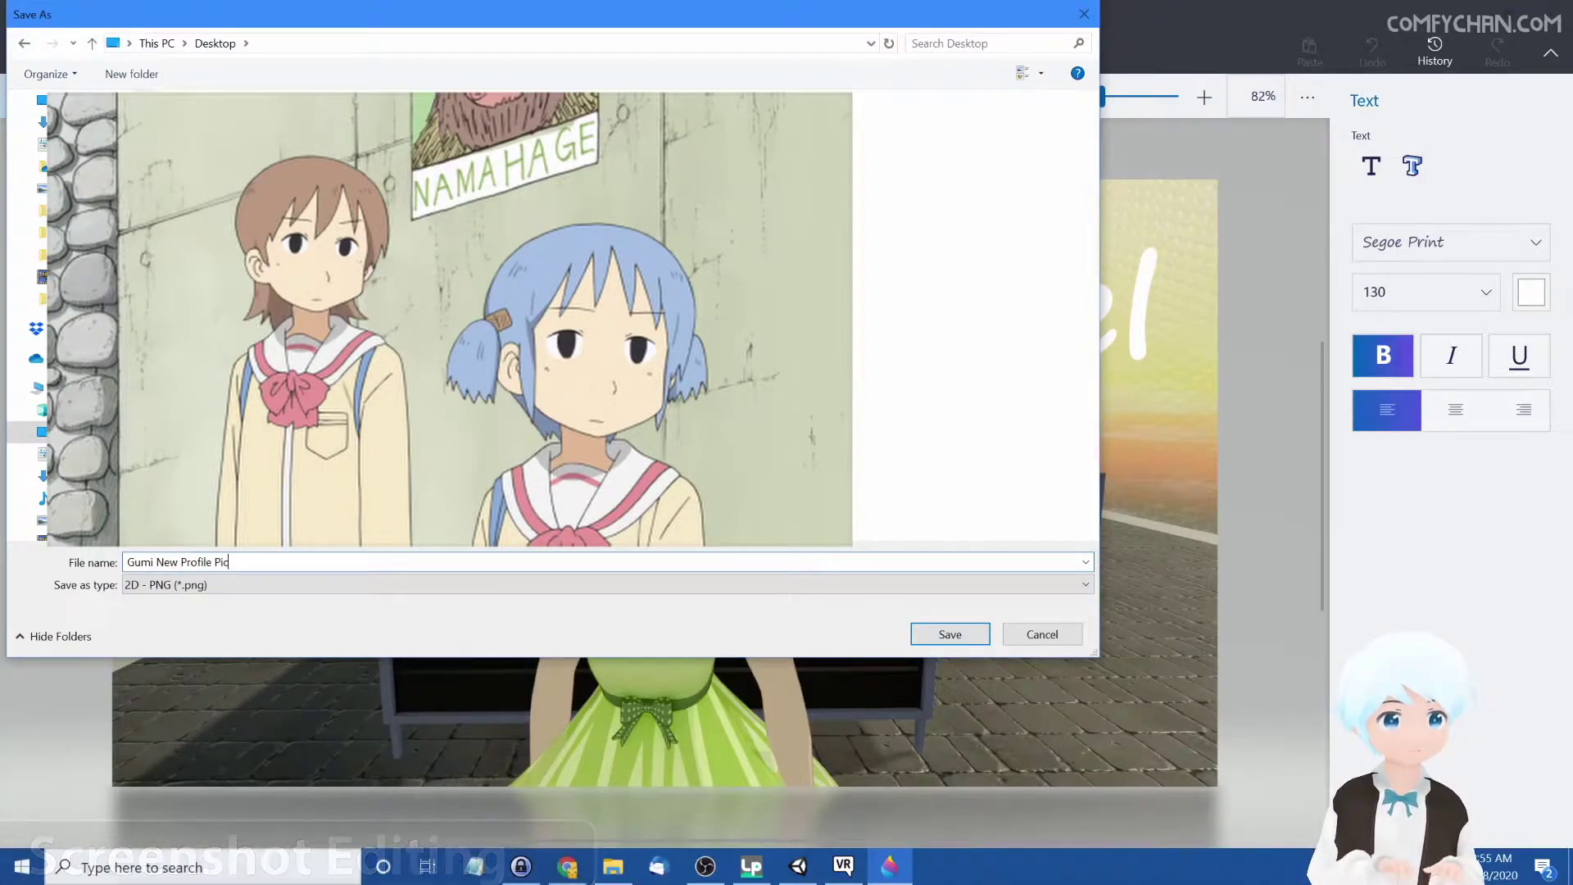
key("Return")
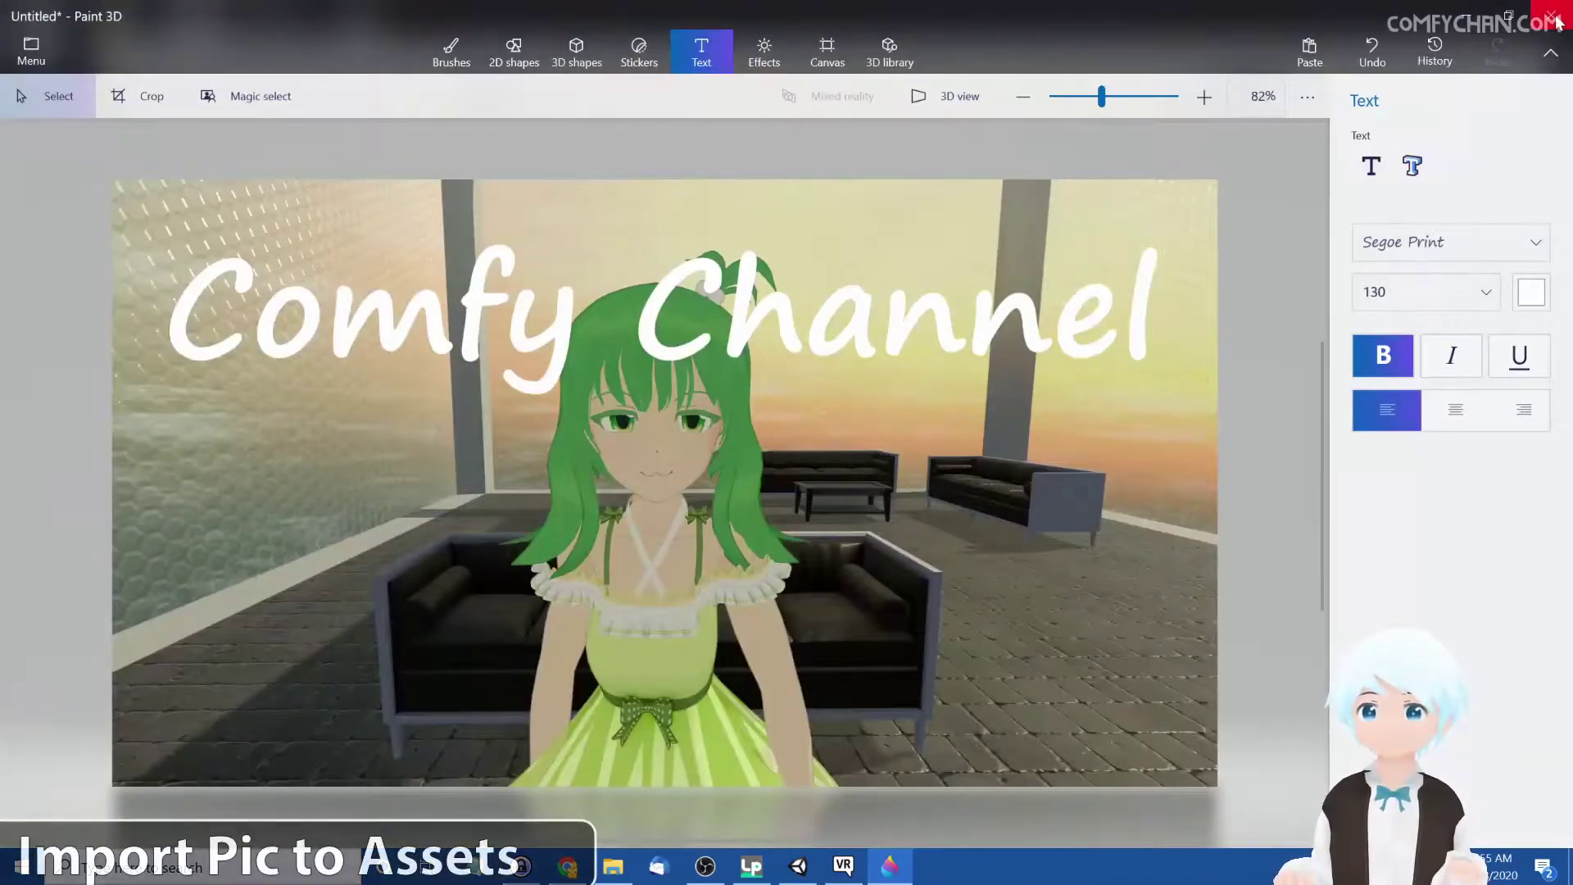
Step: Close Paint 3D without saving the project, and minimize VRChat and OBS
left_click(1554, 19)
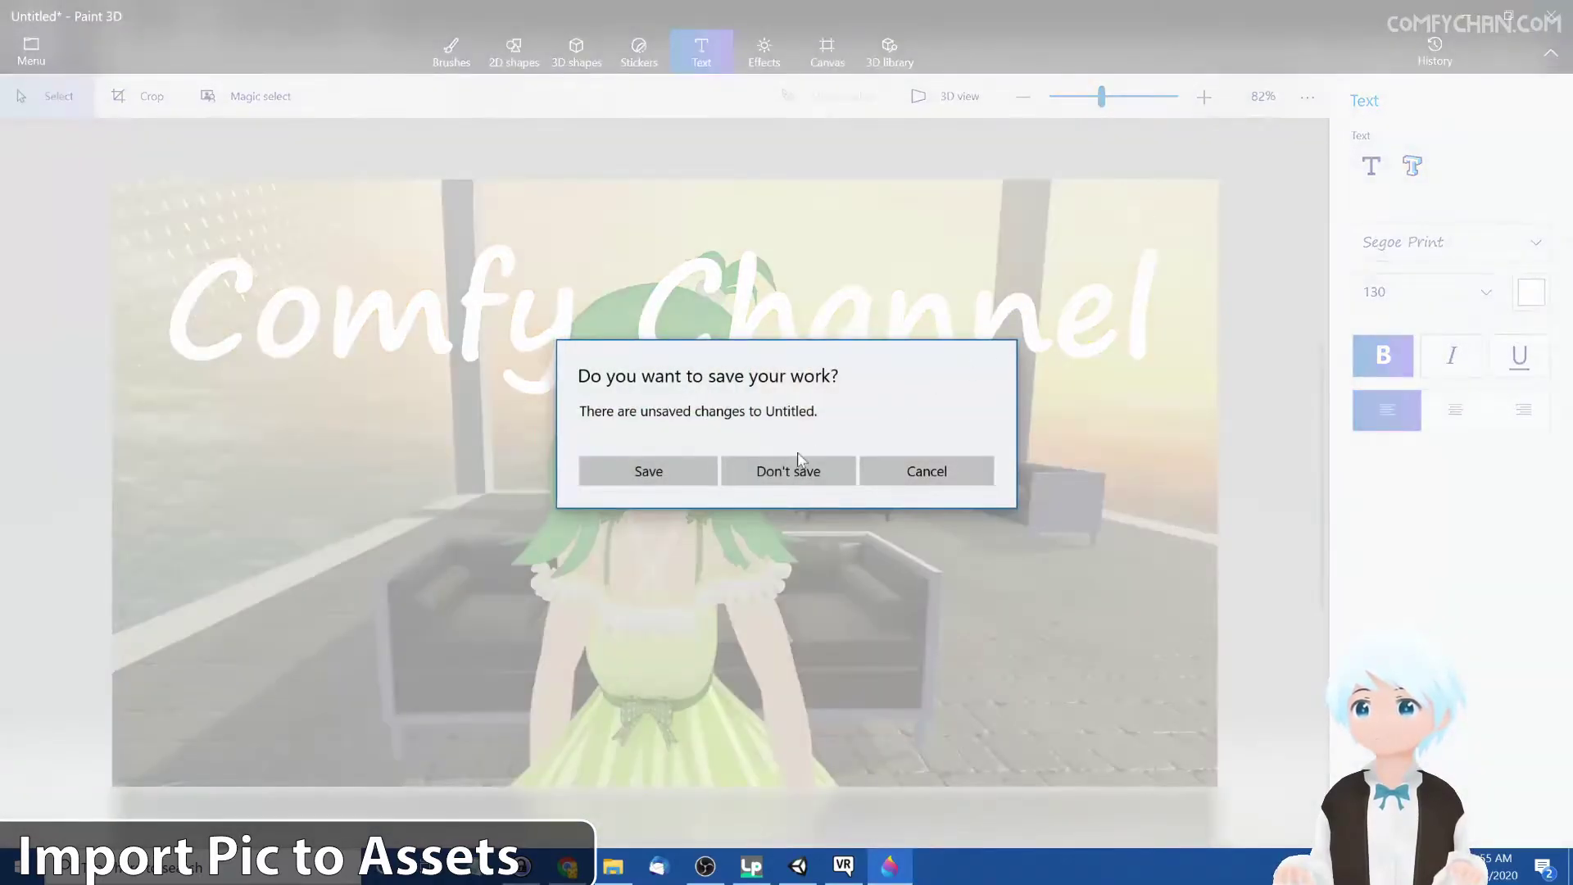
left_click(793, 482)
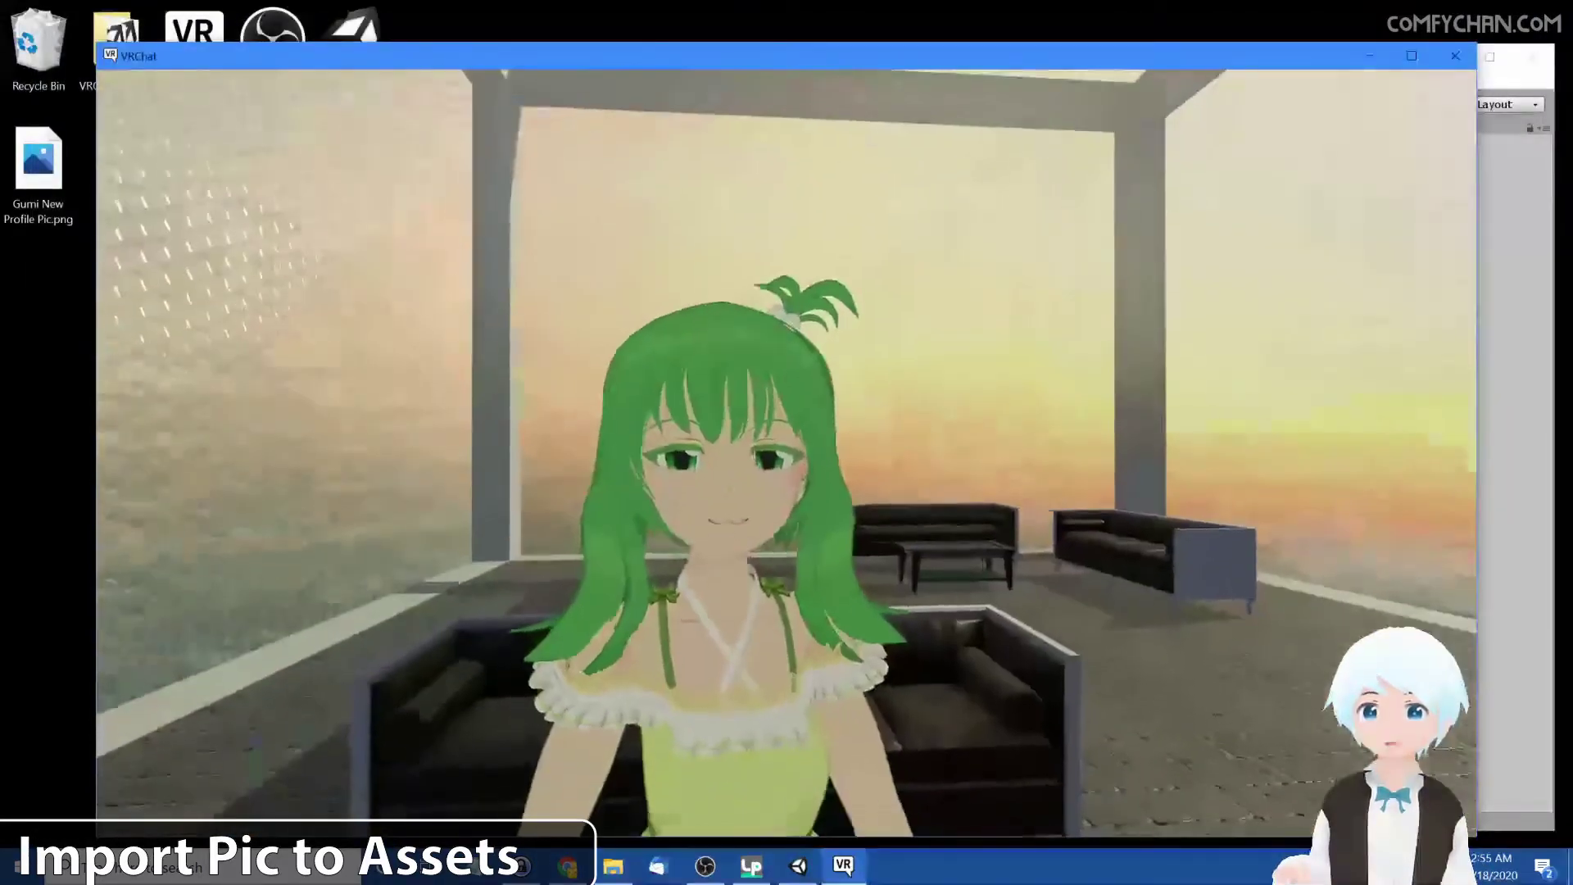
key("alt+Tab")
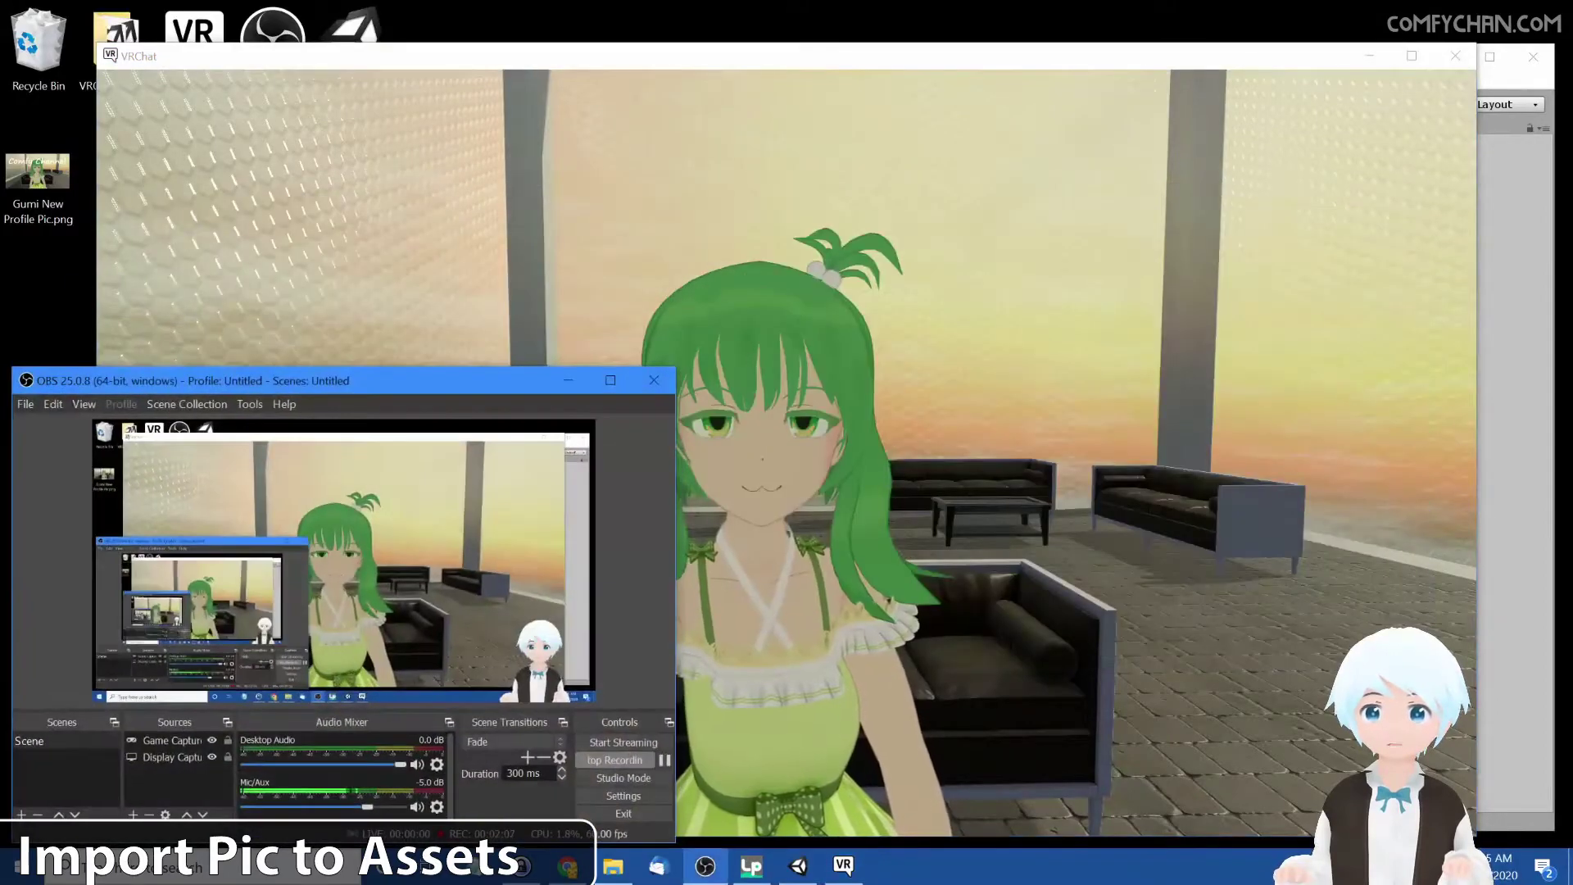
left_click(1386, 61)
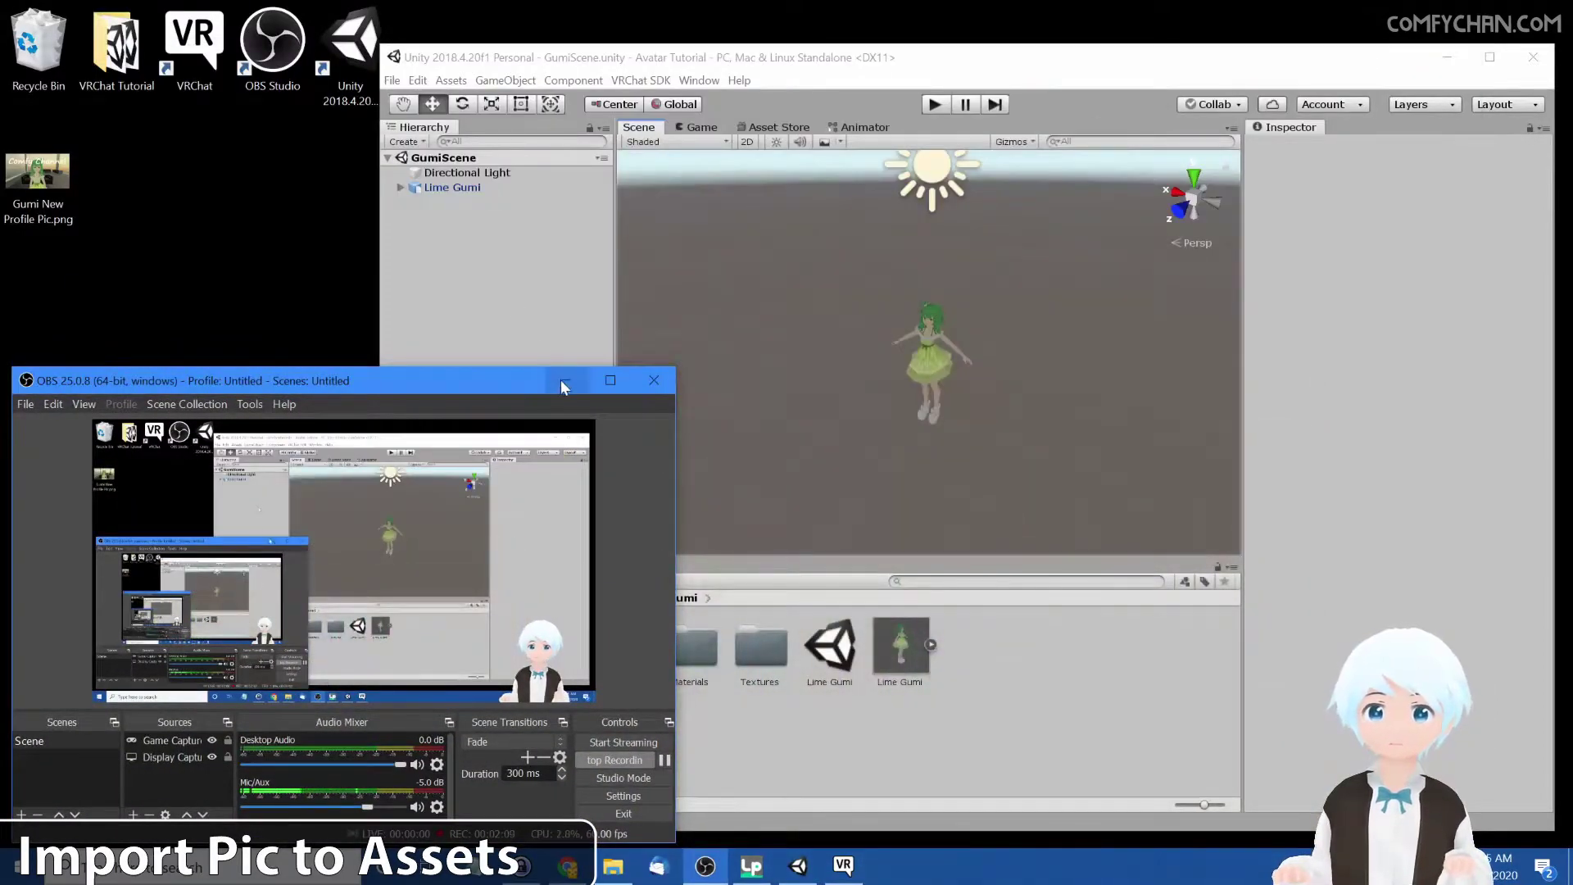
left_click(563, 383)
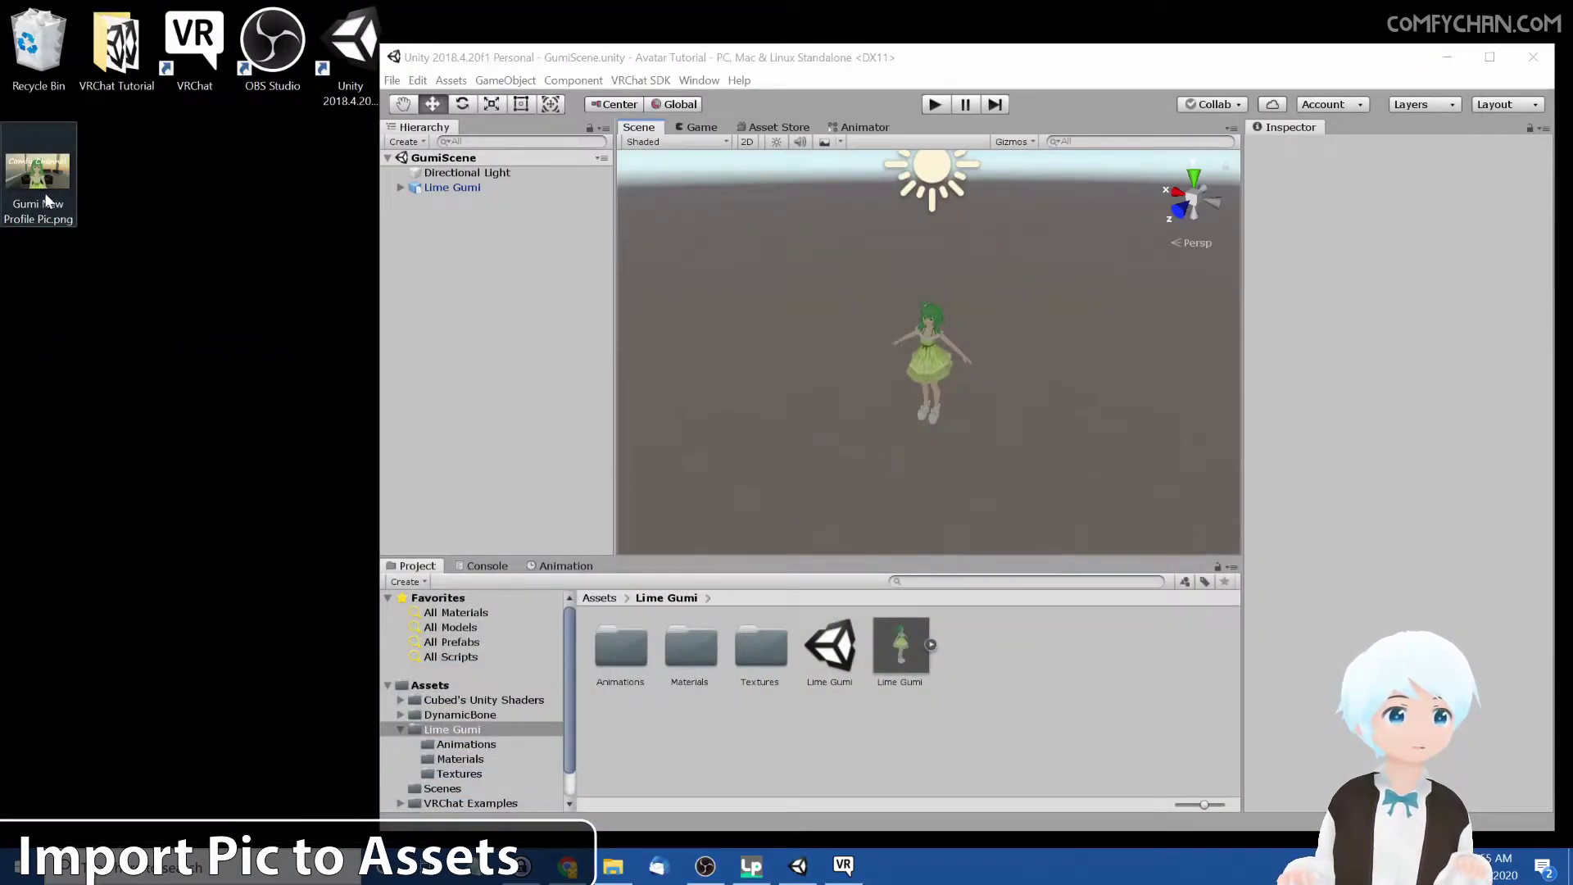
Step: Drag Gumi New Profile Pic.png into Assets/Lime Gumi and apply texture type Sprite (2D and UI)
left_click_drag(47, 200, 349, 182)
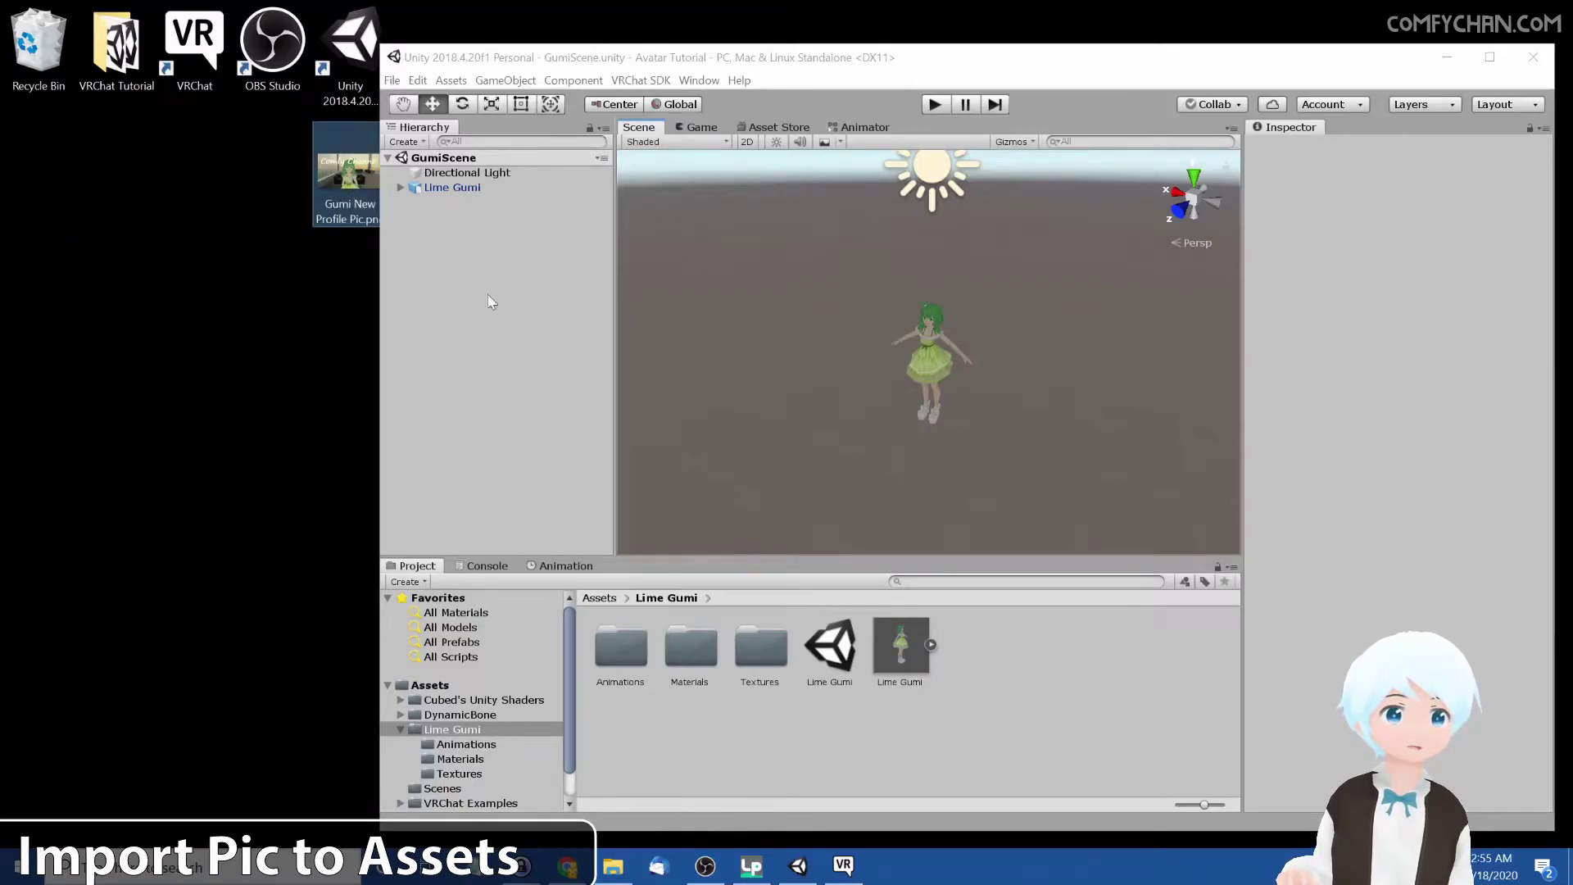
left_click_drag(869, 67, 893, 67)
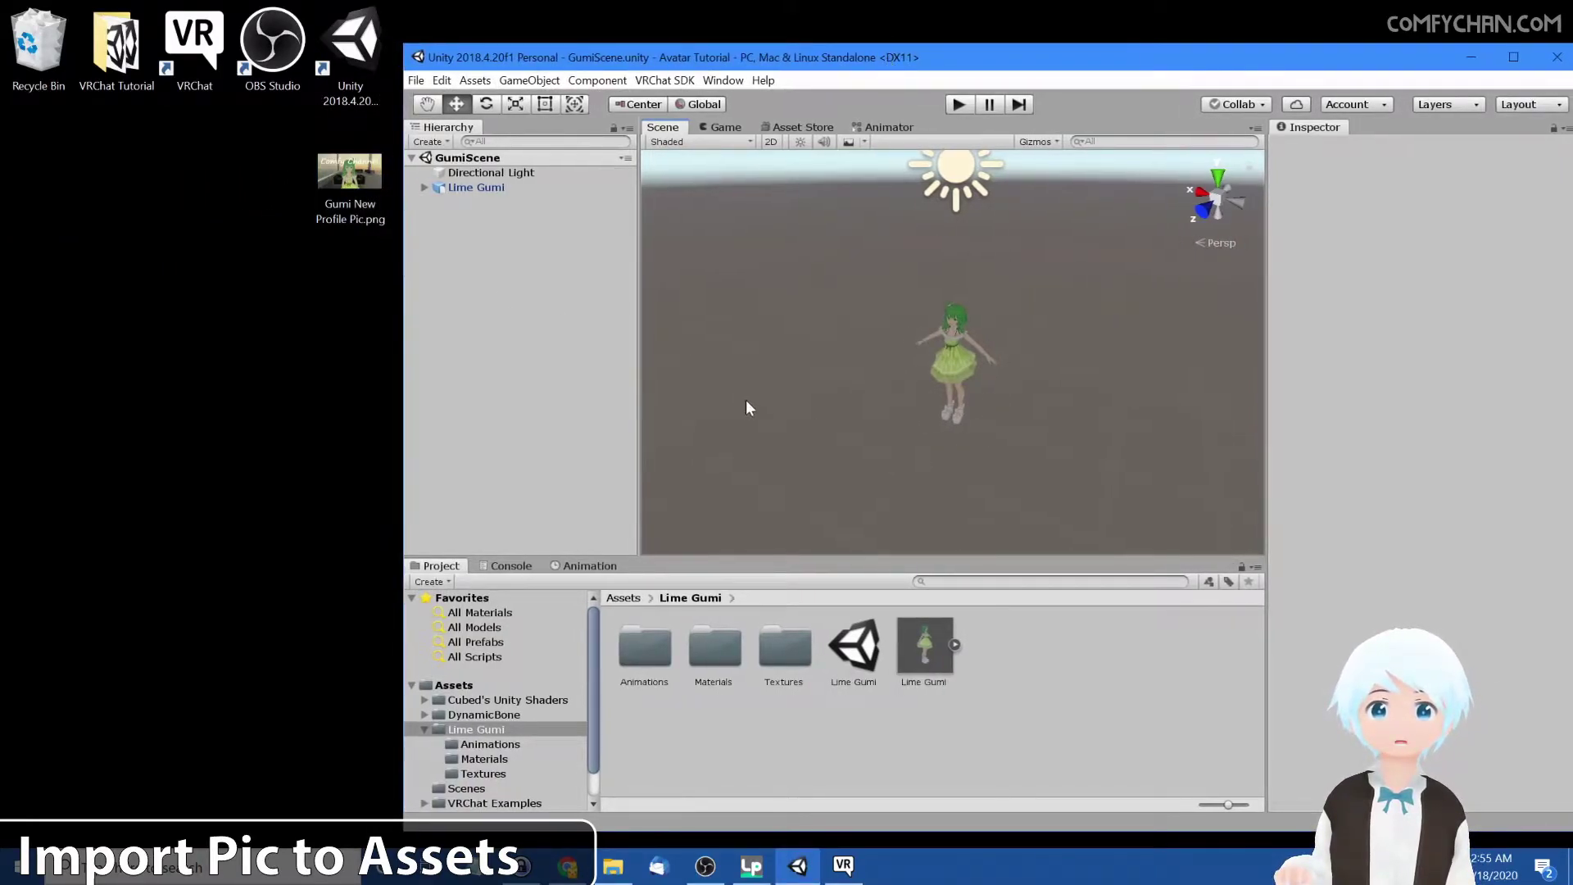
left_click_drag(330, 179, 800, 661)
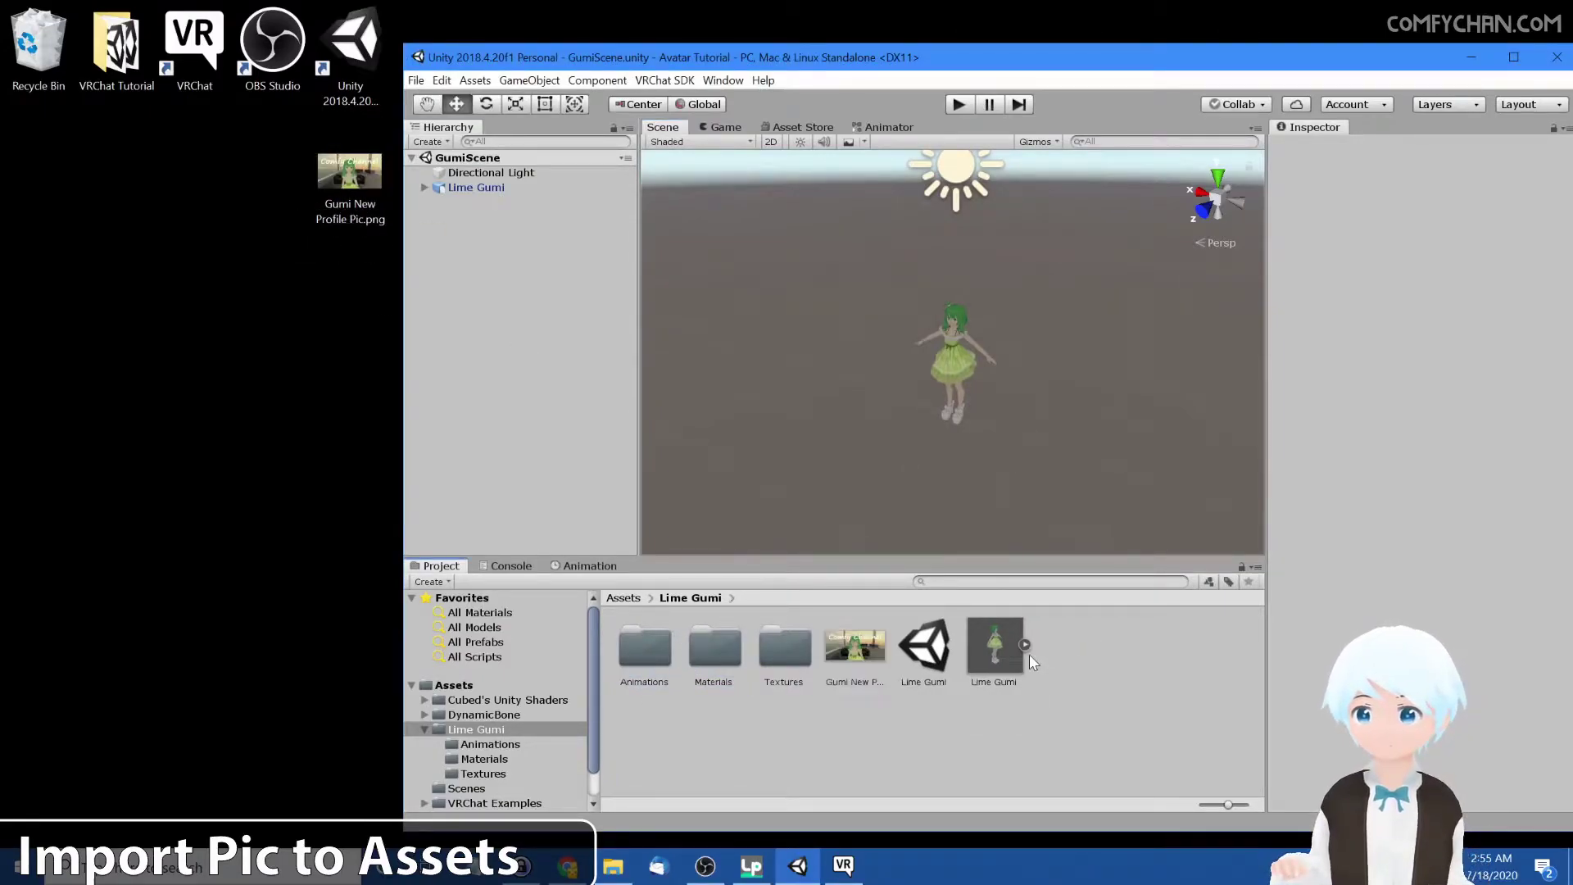
left_click(850, 652)
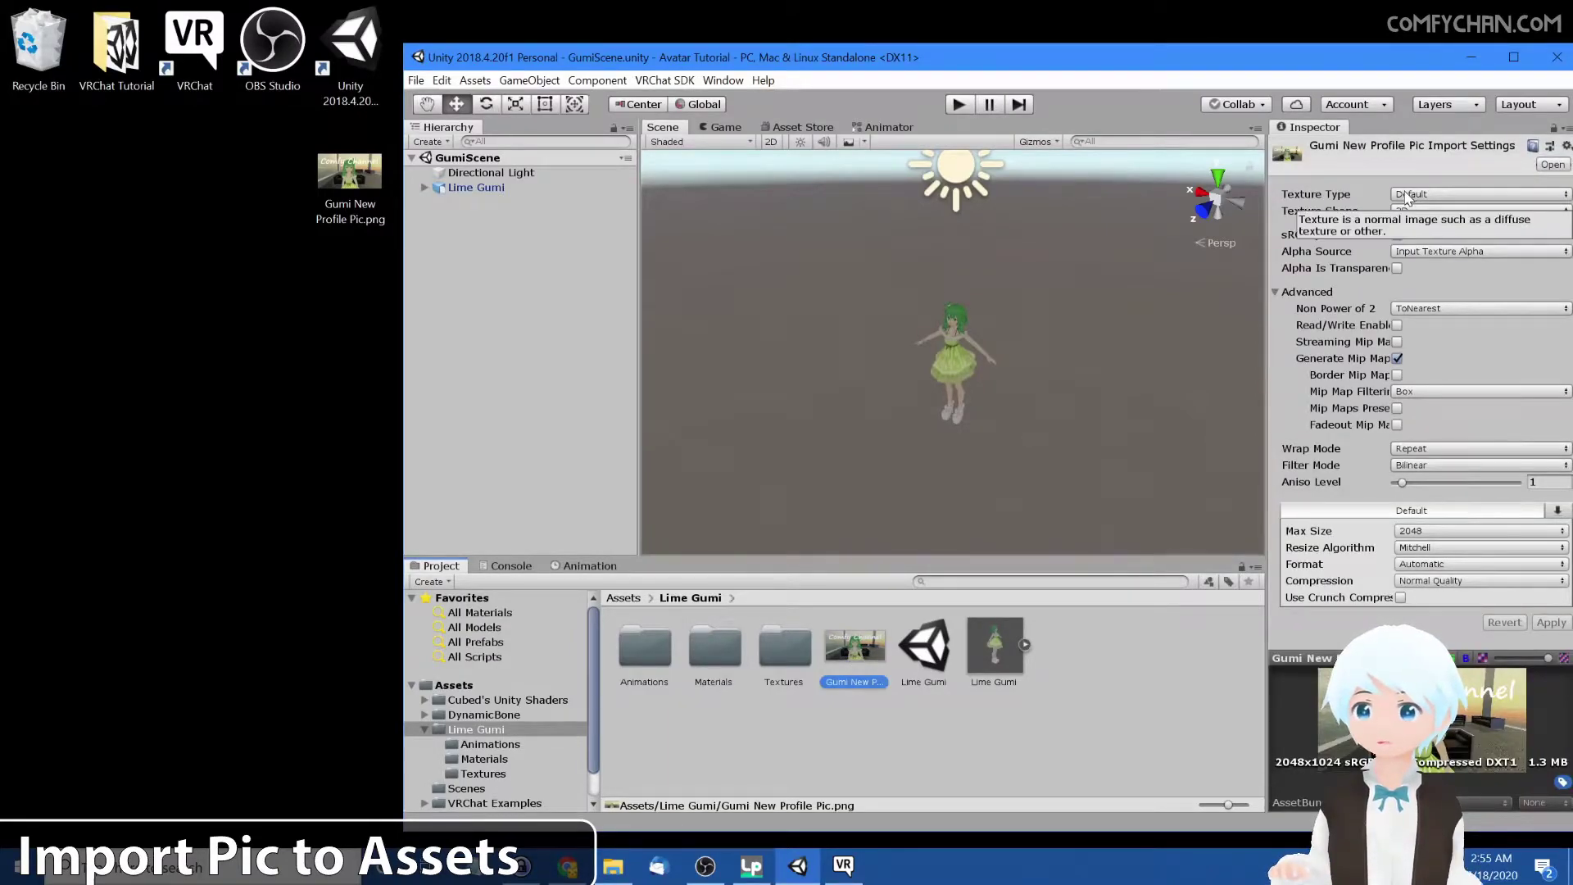
left_click(1406, 197)
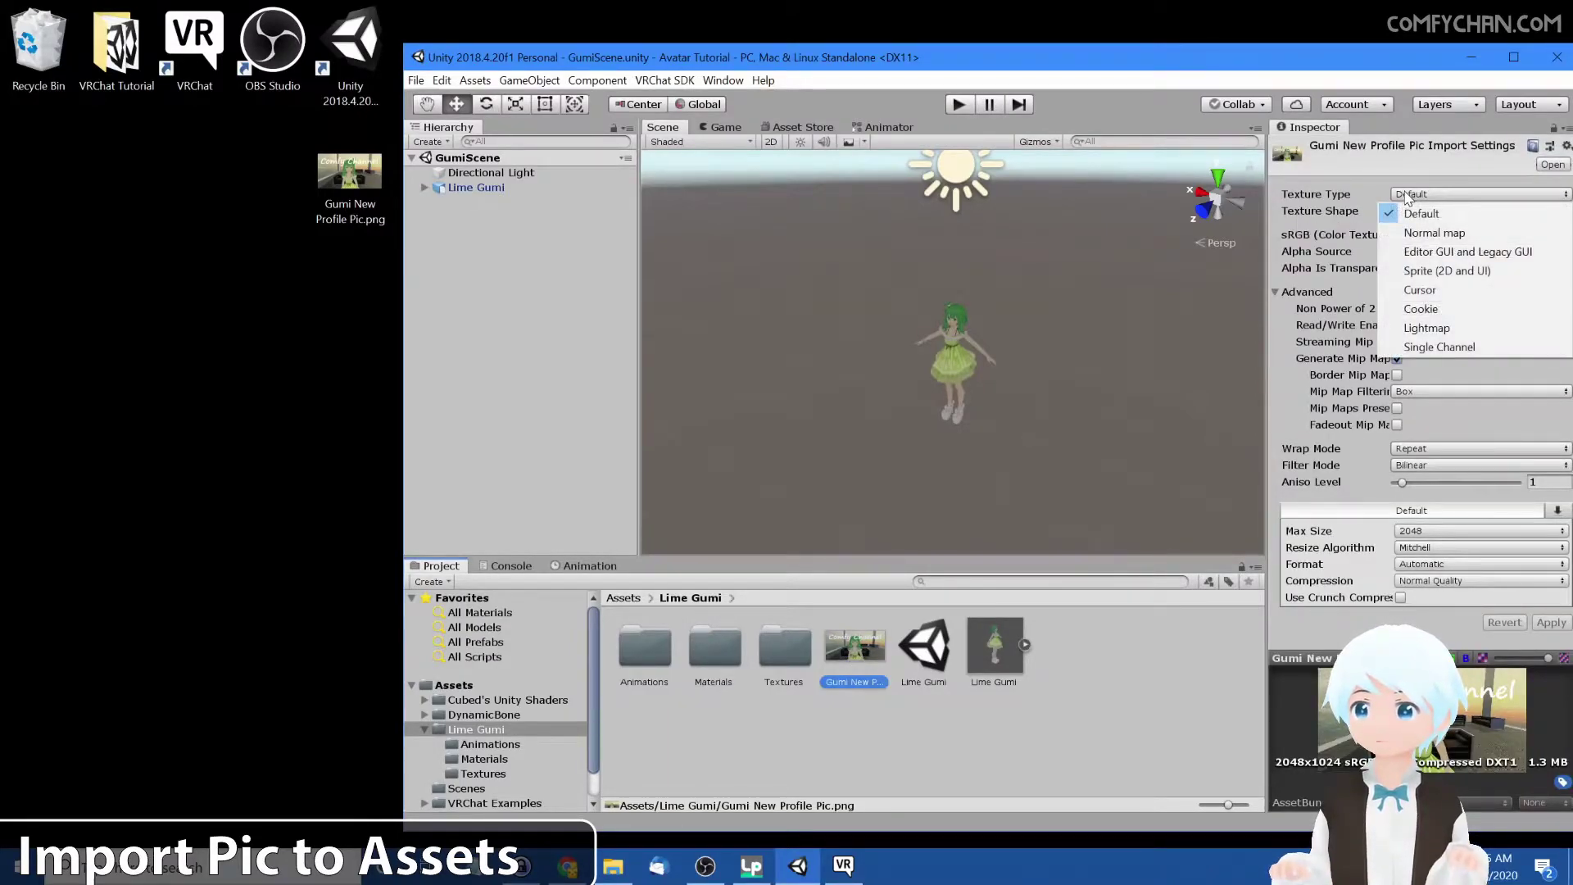
left_click(1481, 272)
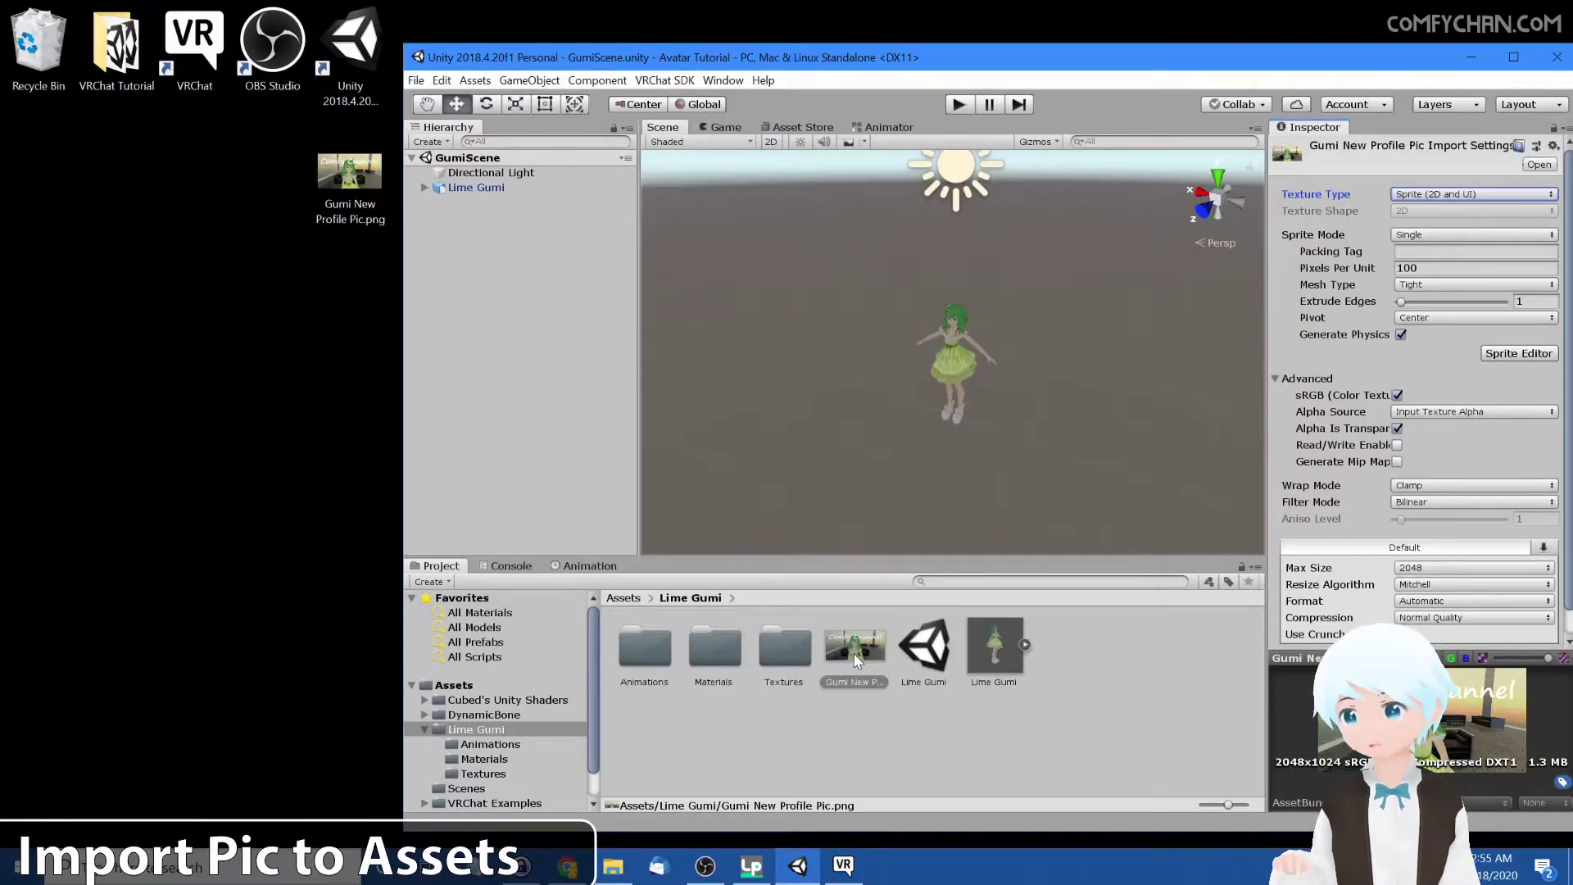
scroll(1456, 431, "down", 1)
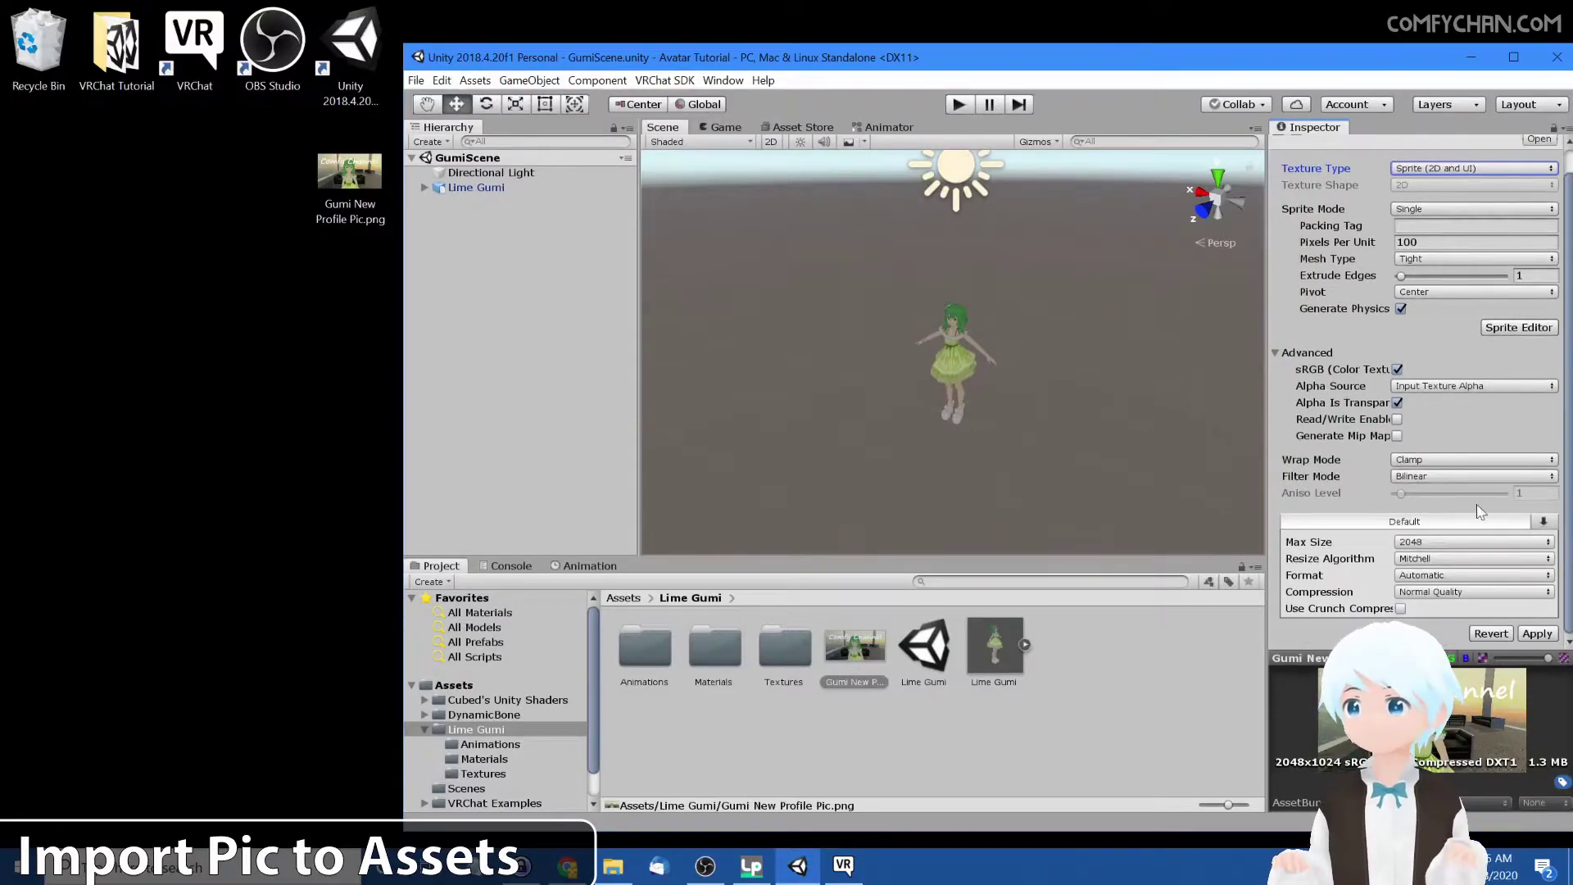
left_click(1539, 634)
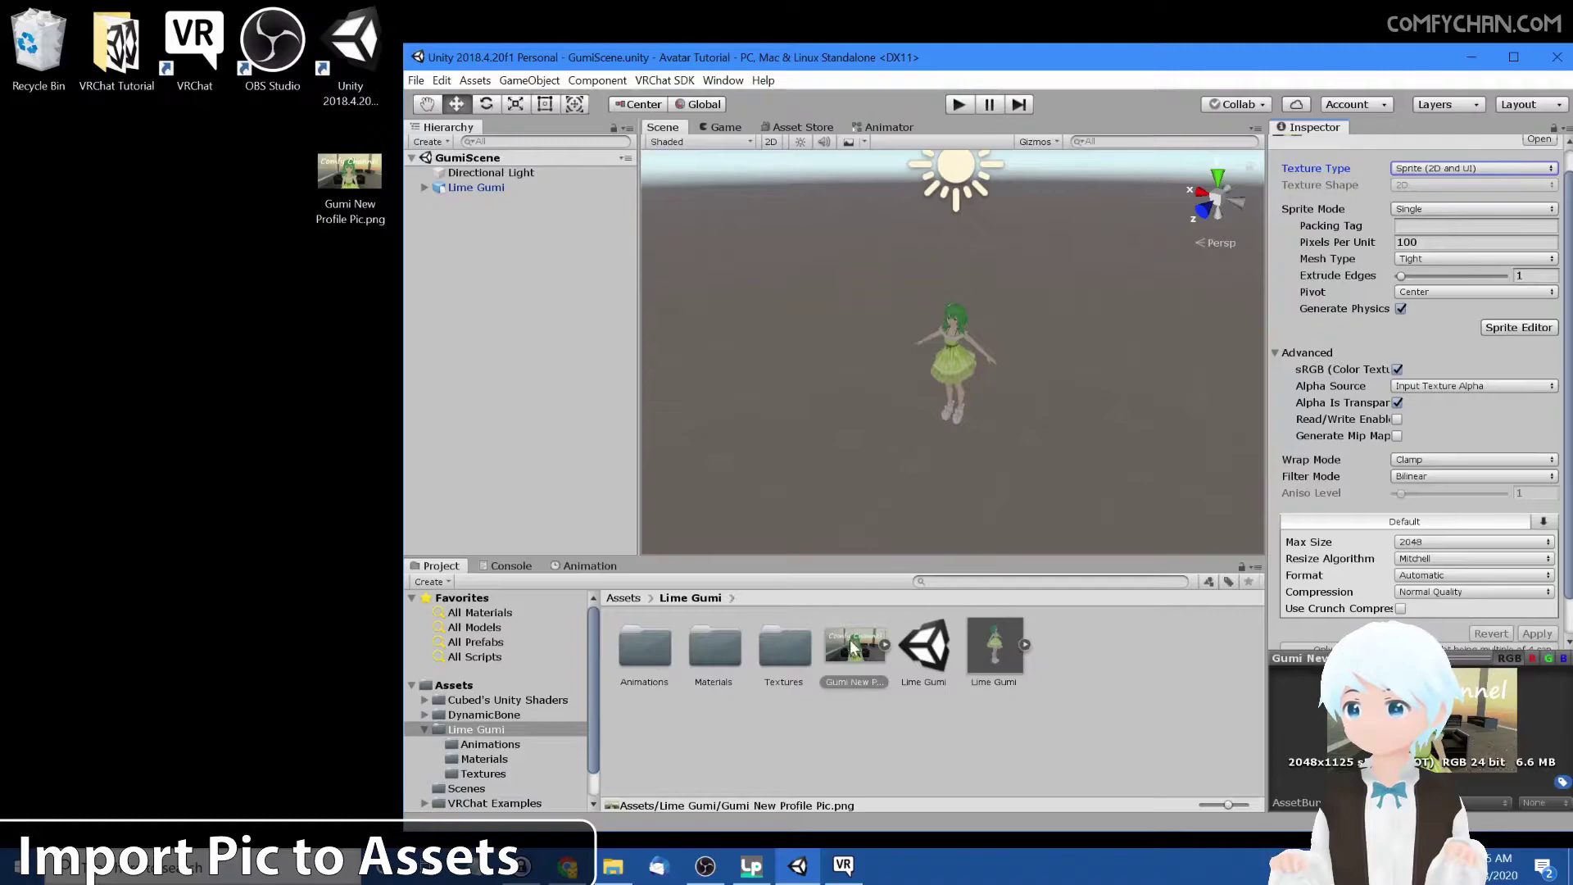
Step: Place the profile picture sprite in the scene and scale it to 0.5
left_click_drag(937, 541, 986, 220)
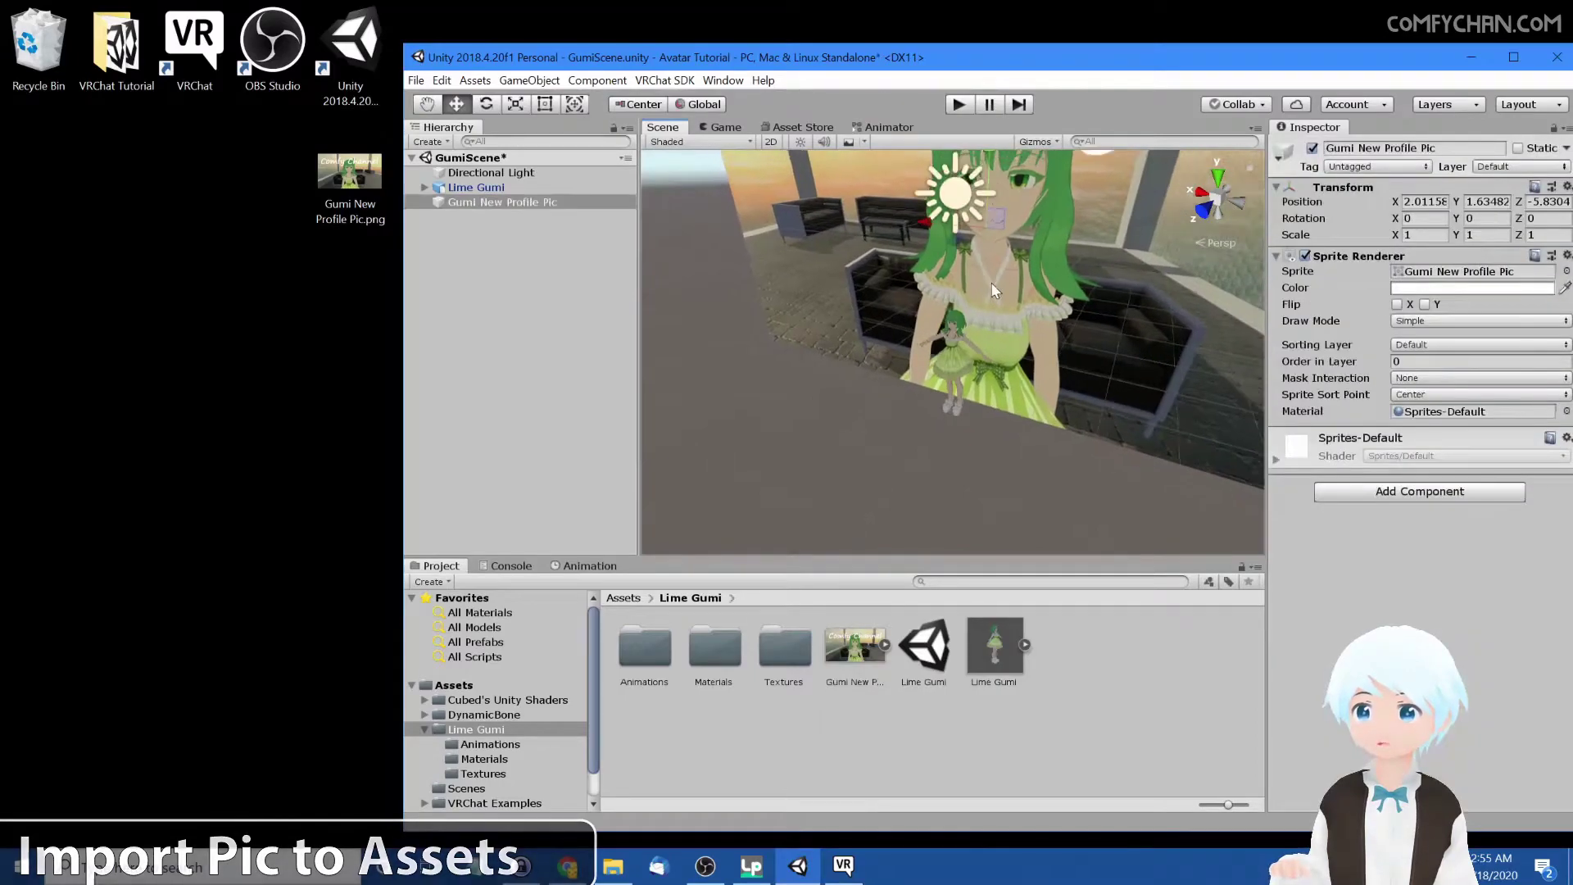
scroll(1060, 293, "down", 3)
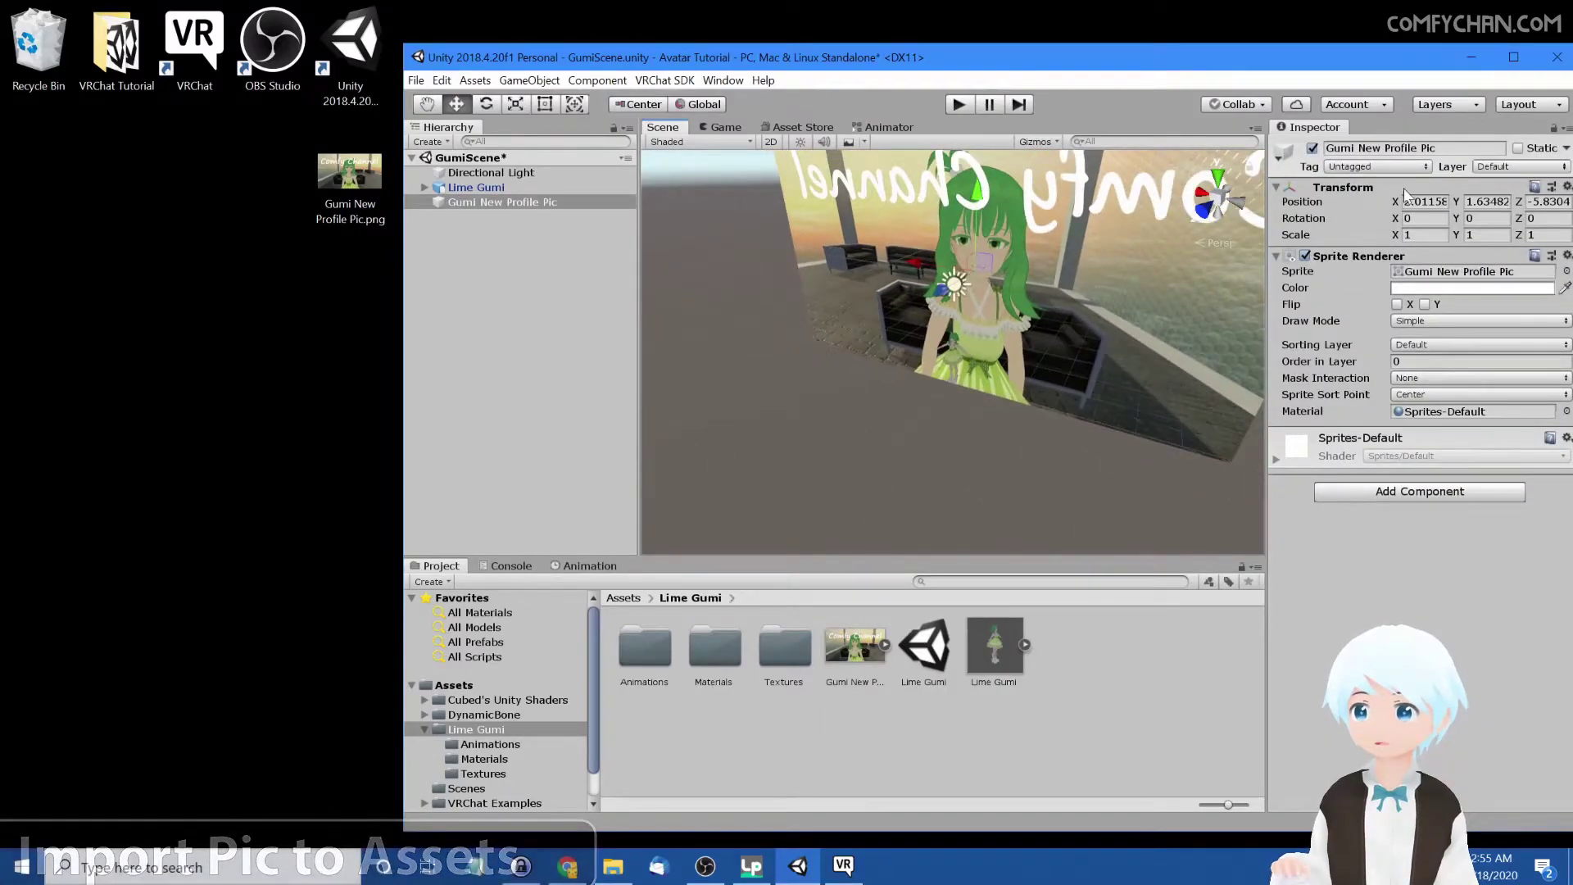
left_click(1421, 235)
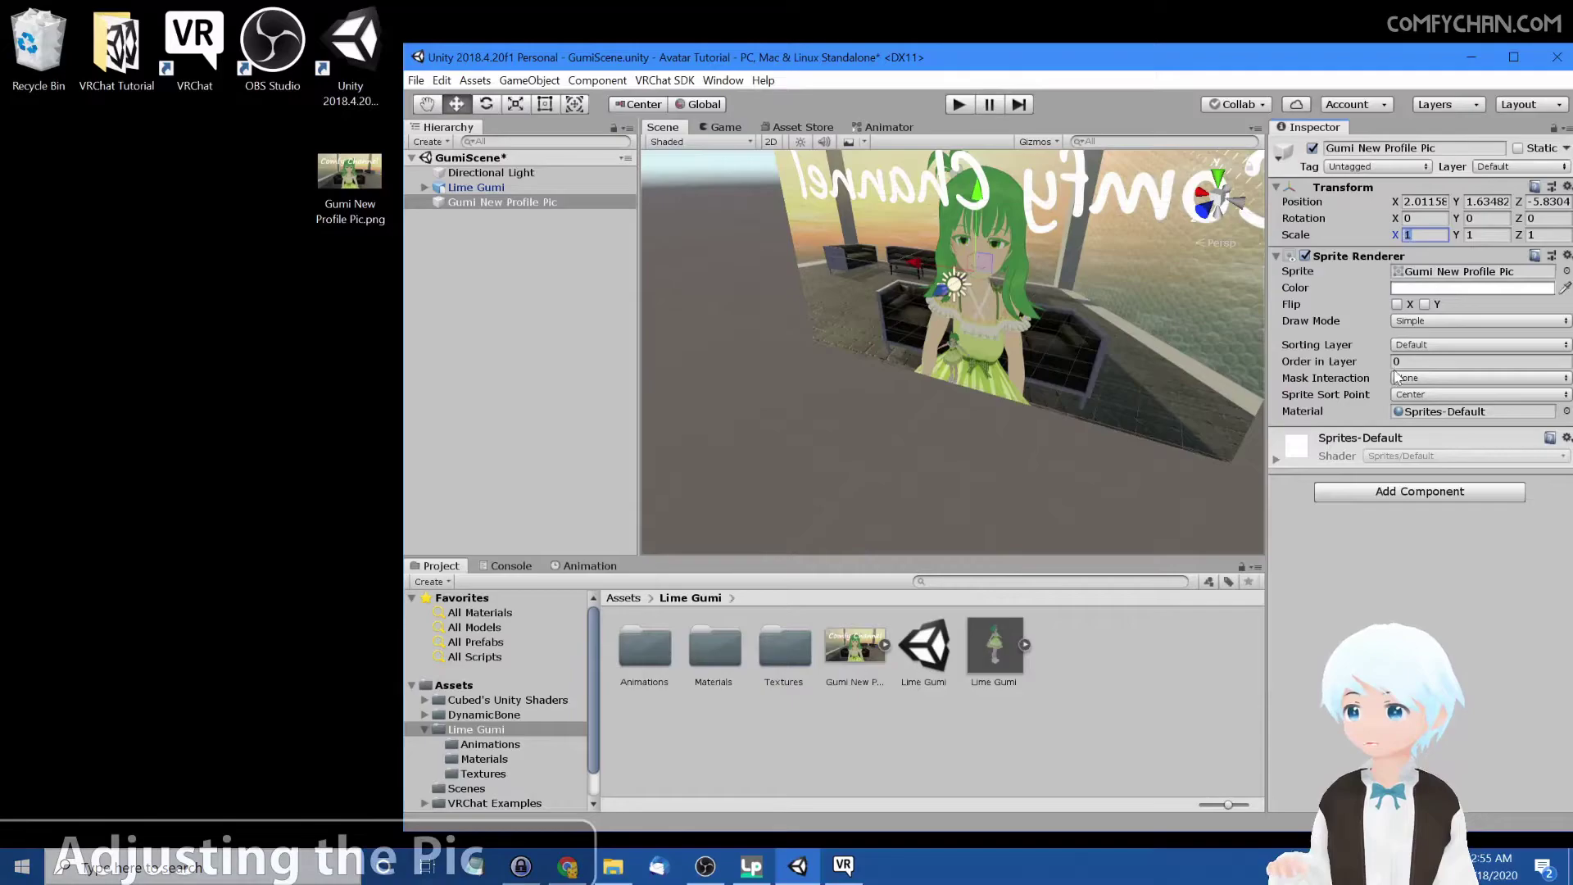
type("0.5")
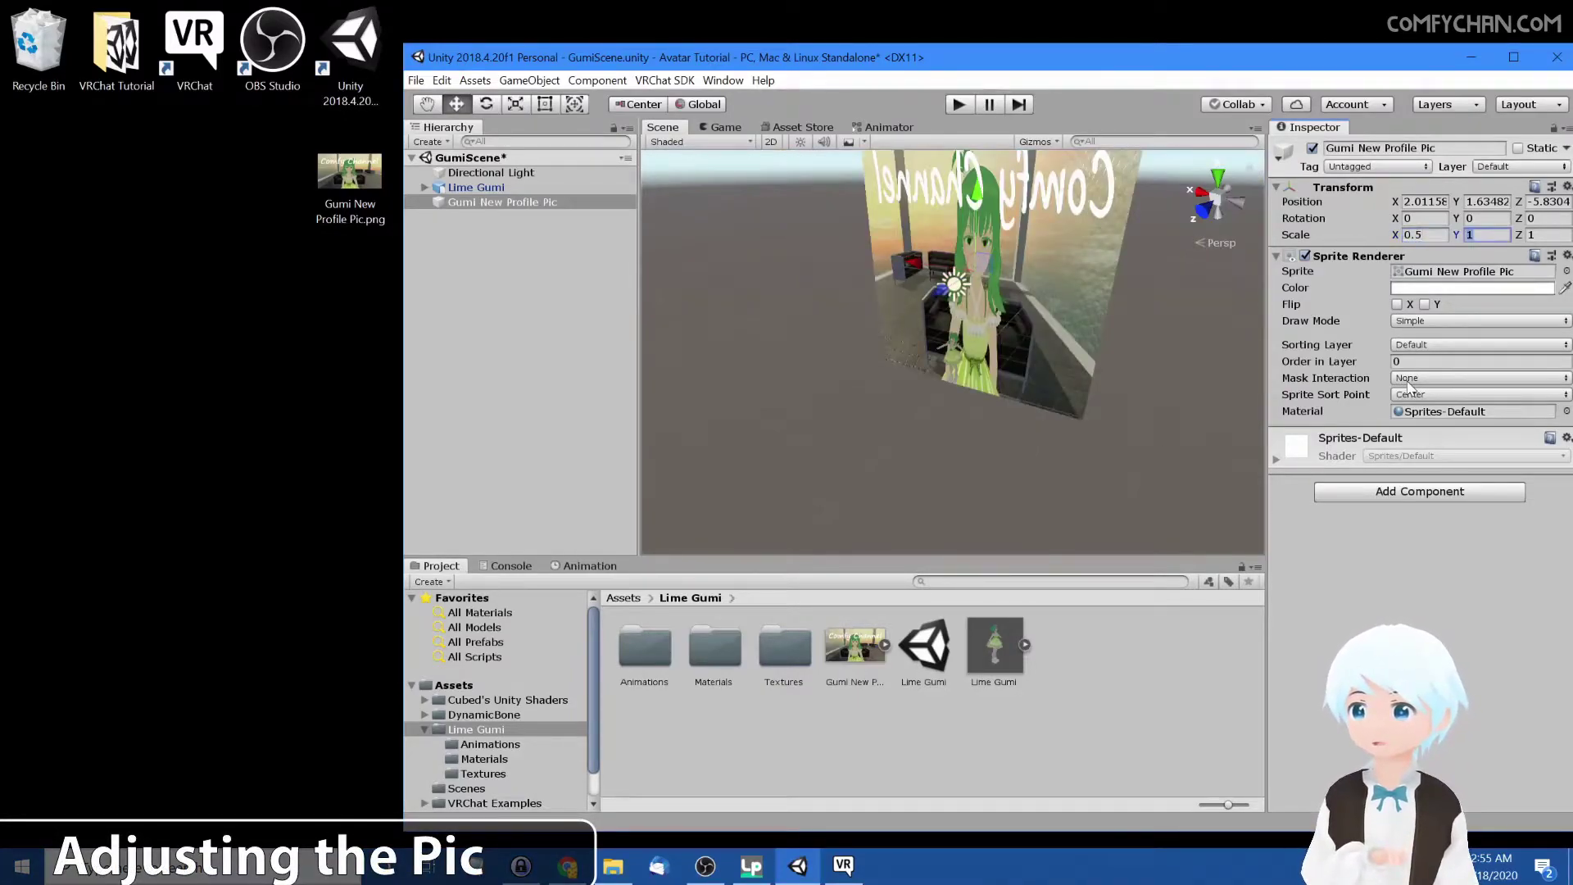
type("0.5")
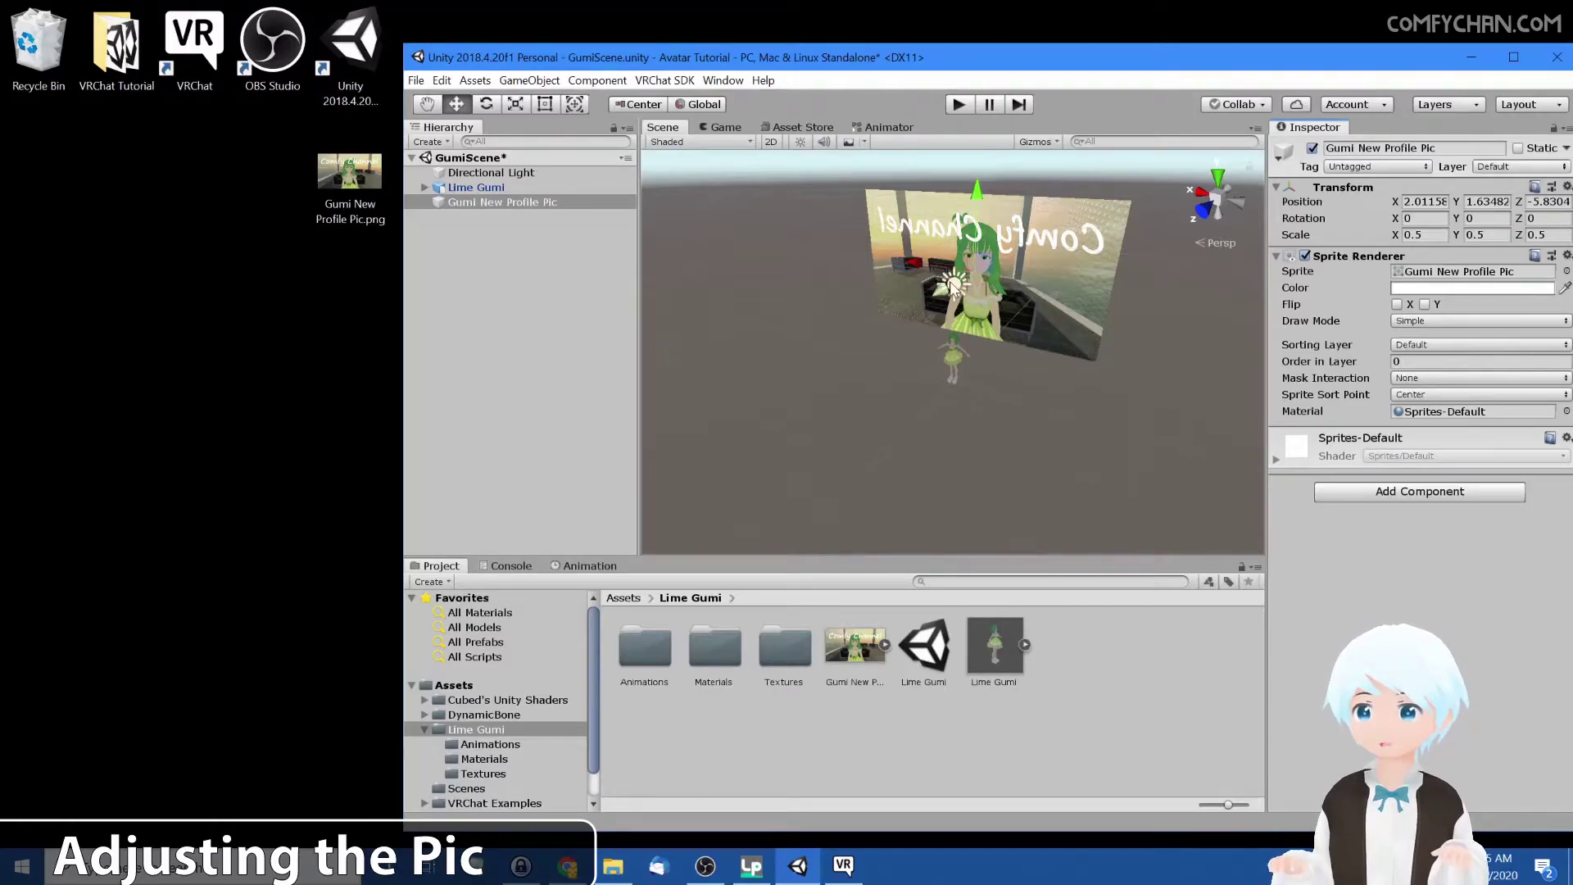
Step: Push the picture back, set its Y rotation to 180, and move it near the avatar
left_click_drag(942, 302, 1053, 259)
middle_click_drag(1053, 258, 1024, 326)
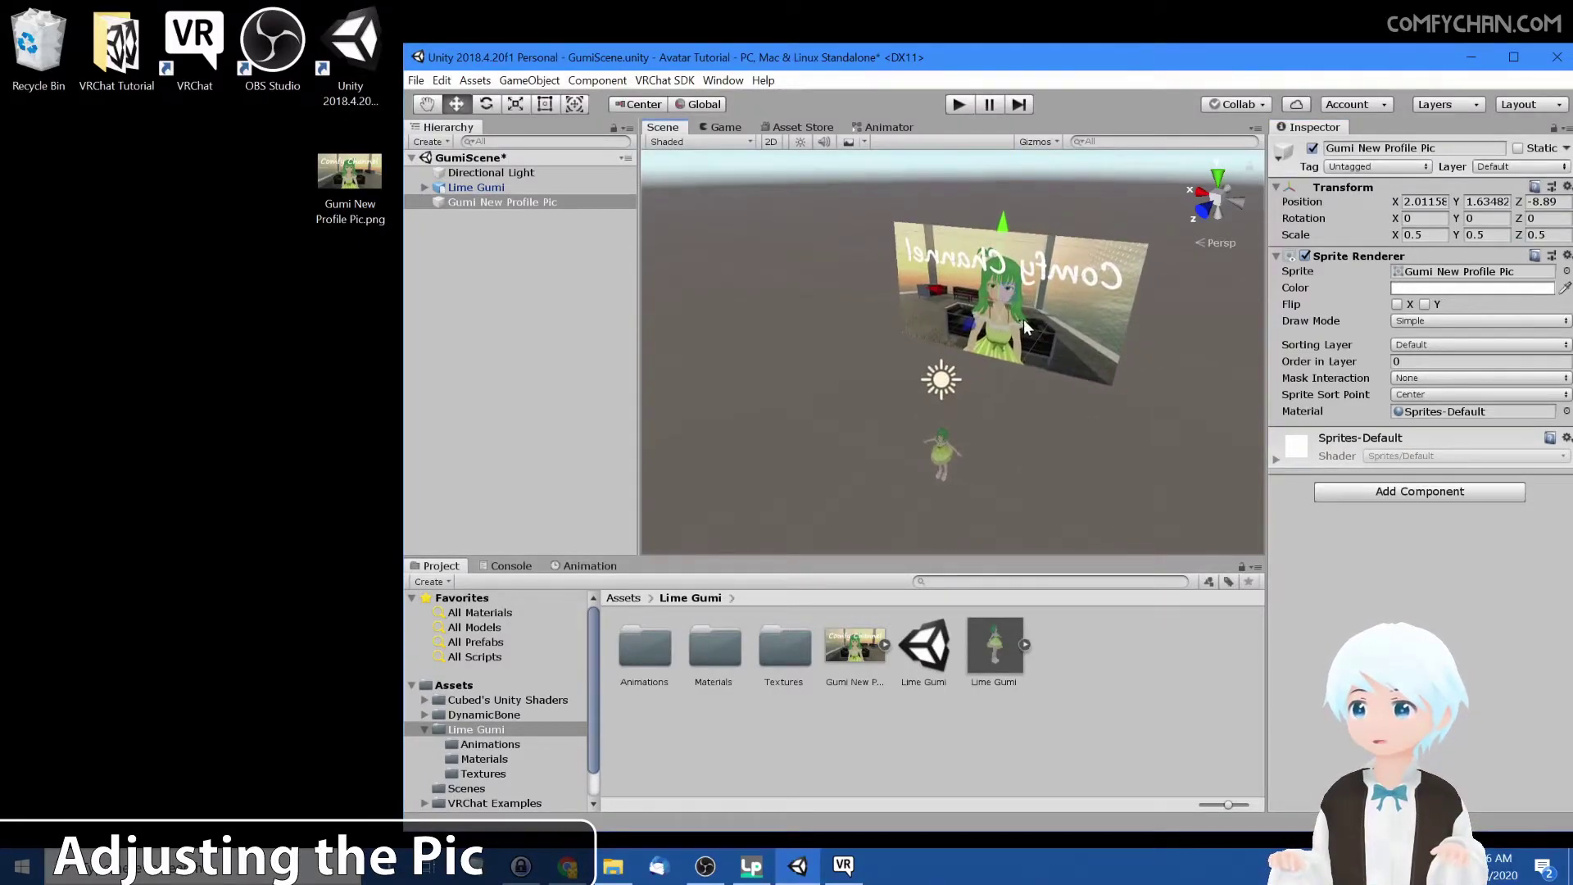
left_click_drag(1000, 391, 979, 340, "alt")
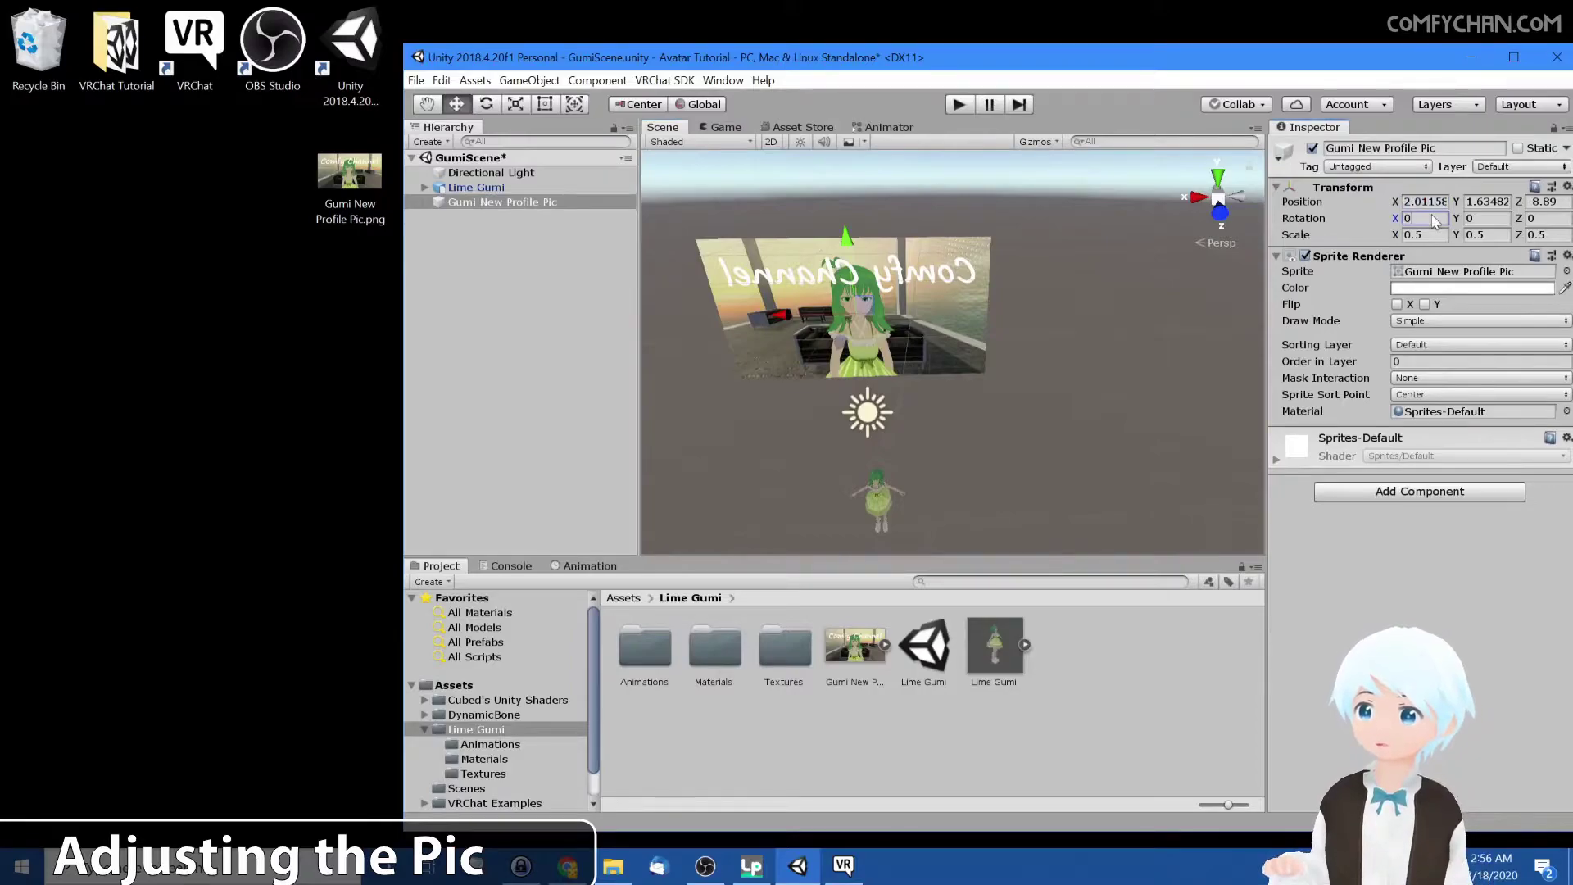
type("180")
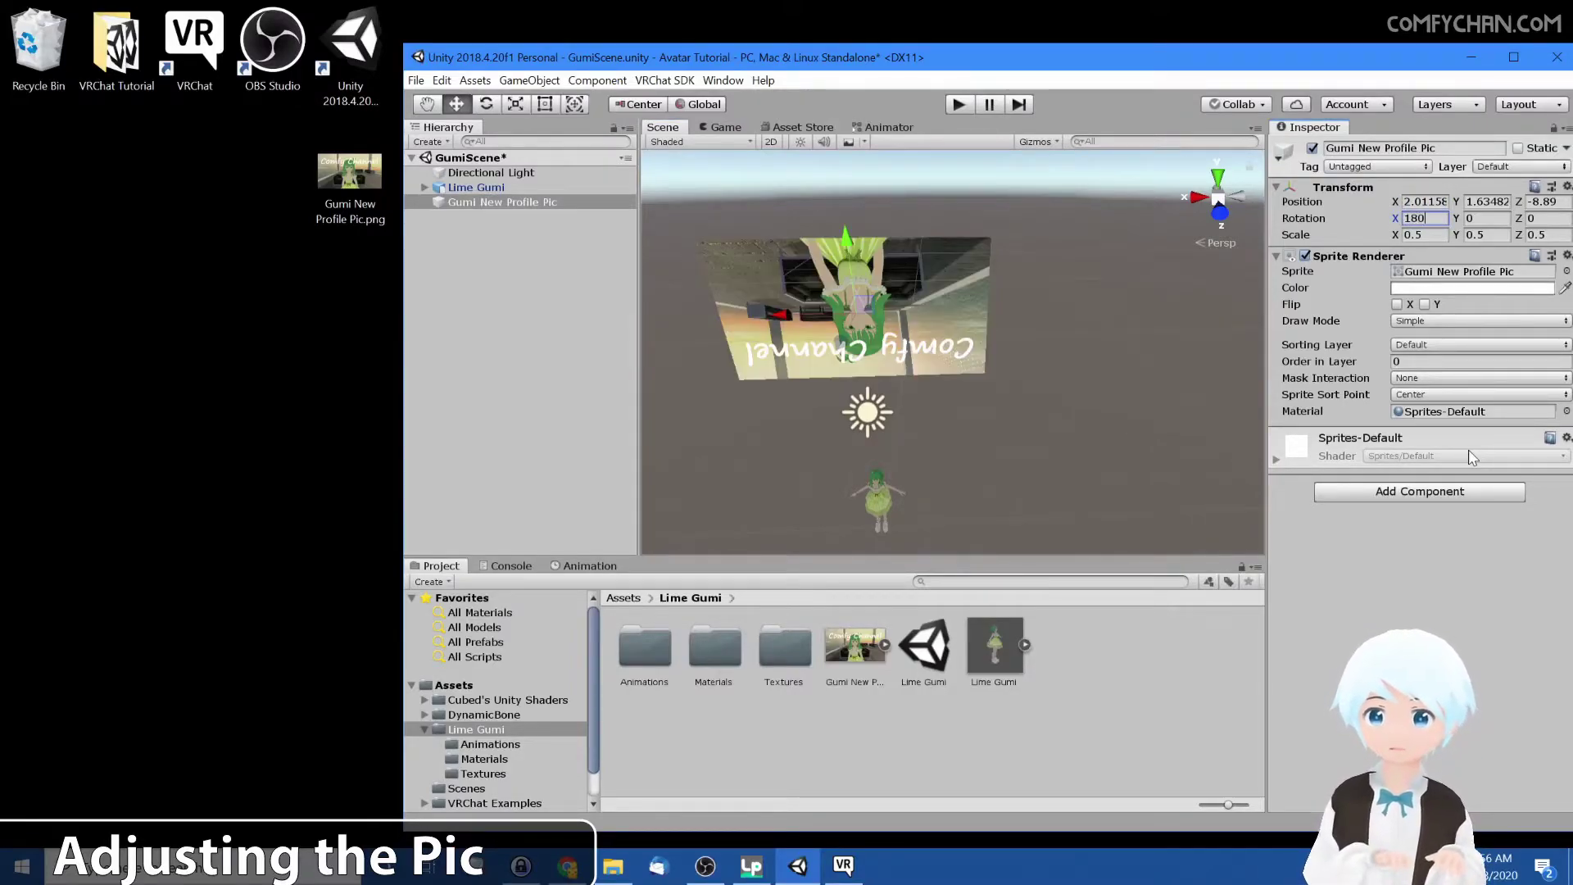
key("BackSpace")
key("BackSpace")
type("180")
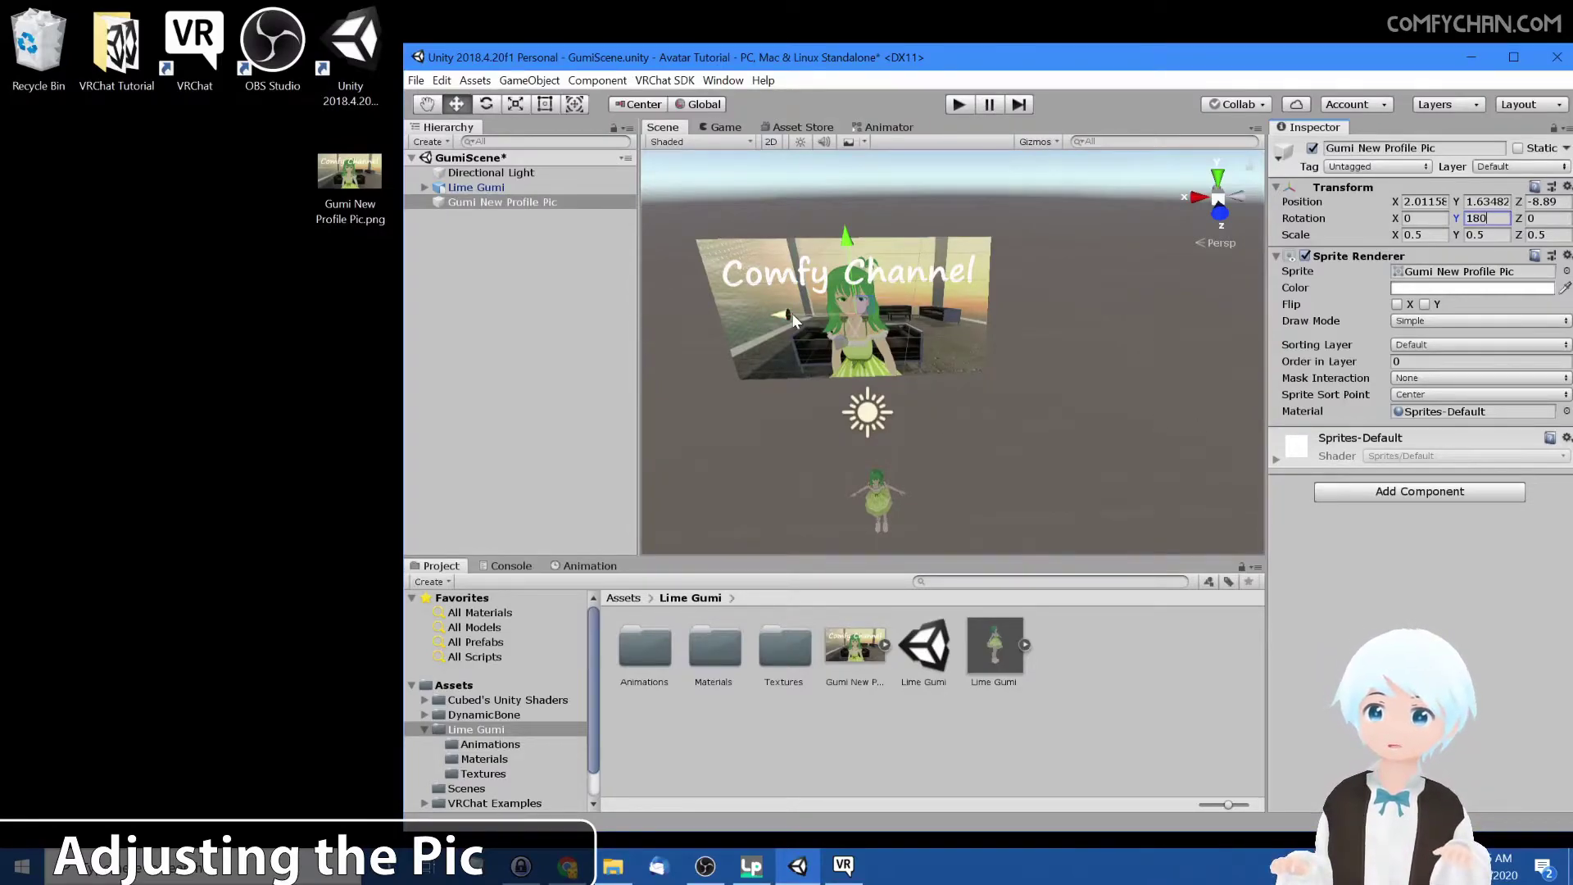
left_click_drag(791, 313, 888, 354)
Step: Build & Publish the avatar for Windows from the VRChat SDK Control Panel's Builder tab
left_click(925, 420)
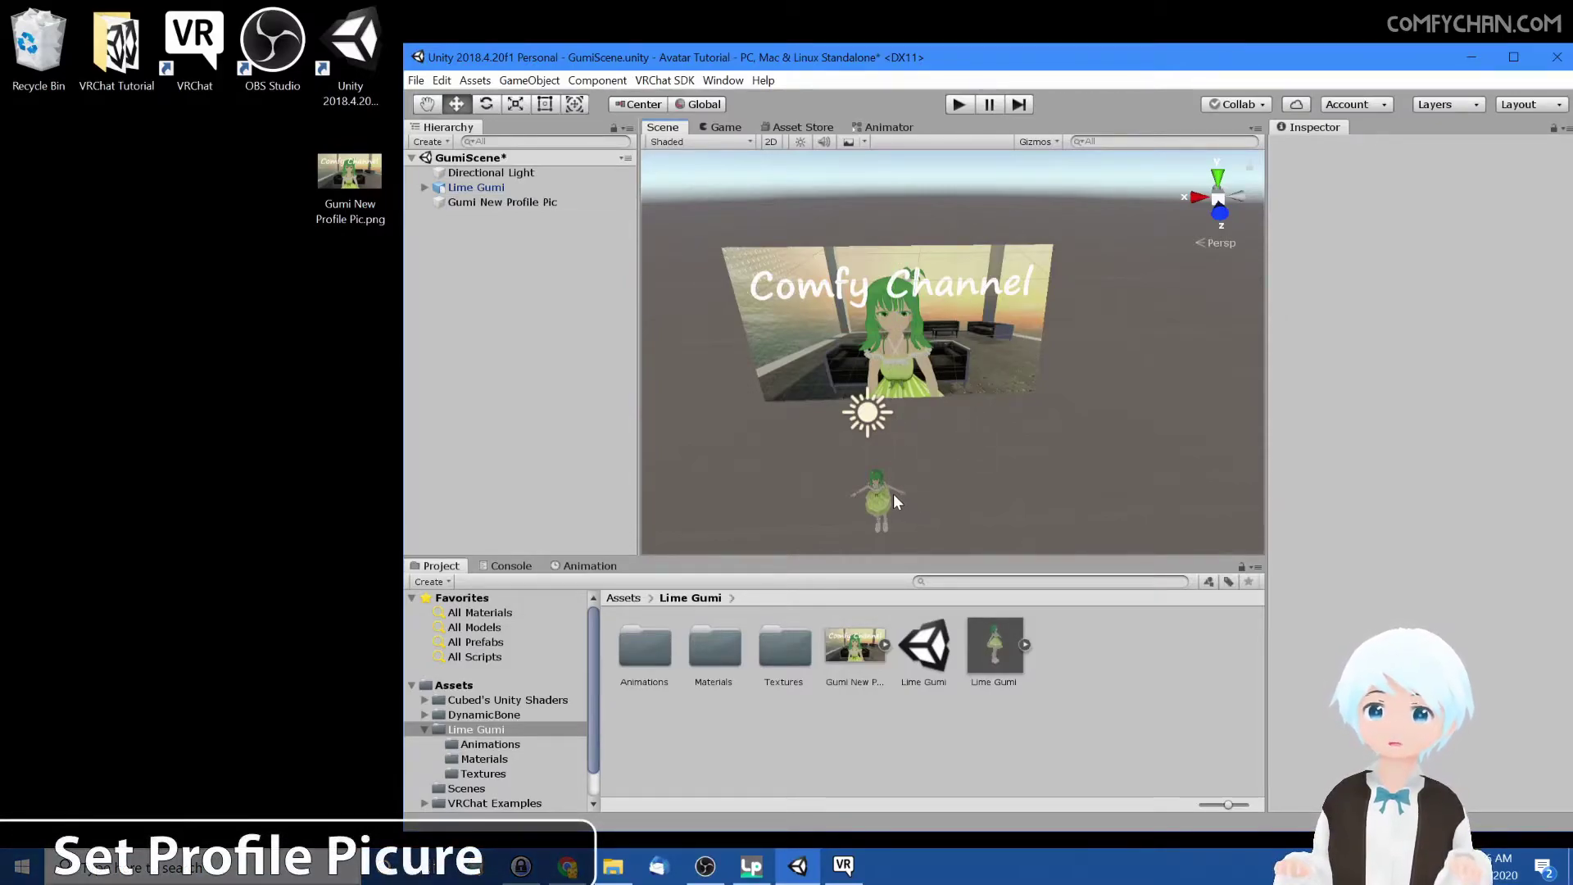
left_click(669, 82)
left_click(704, 124)
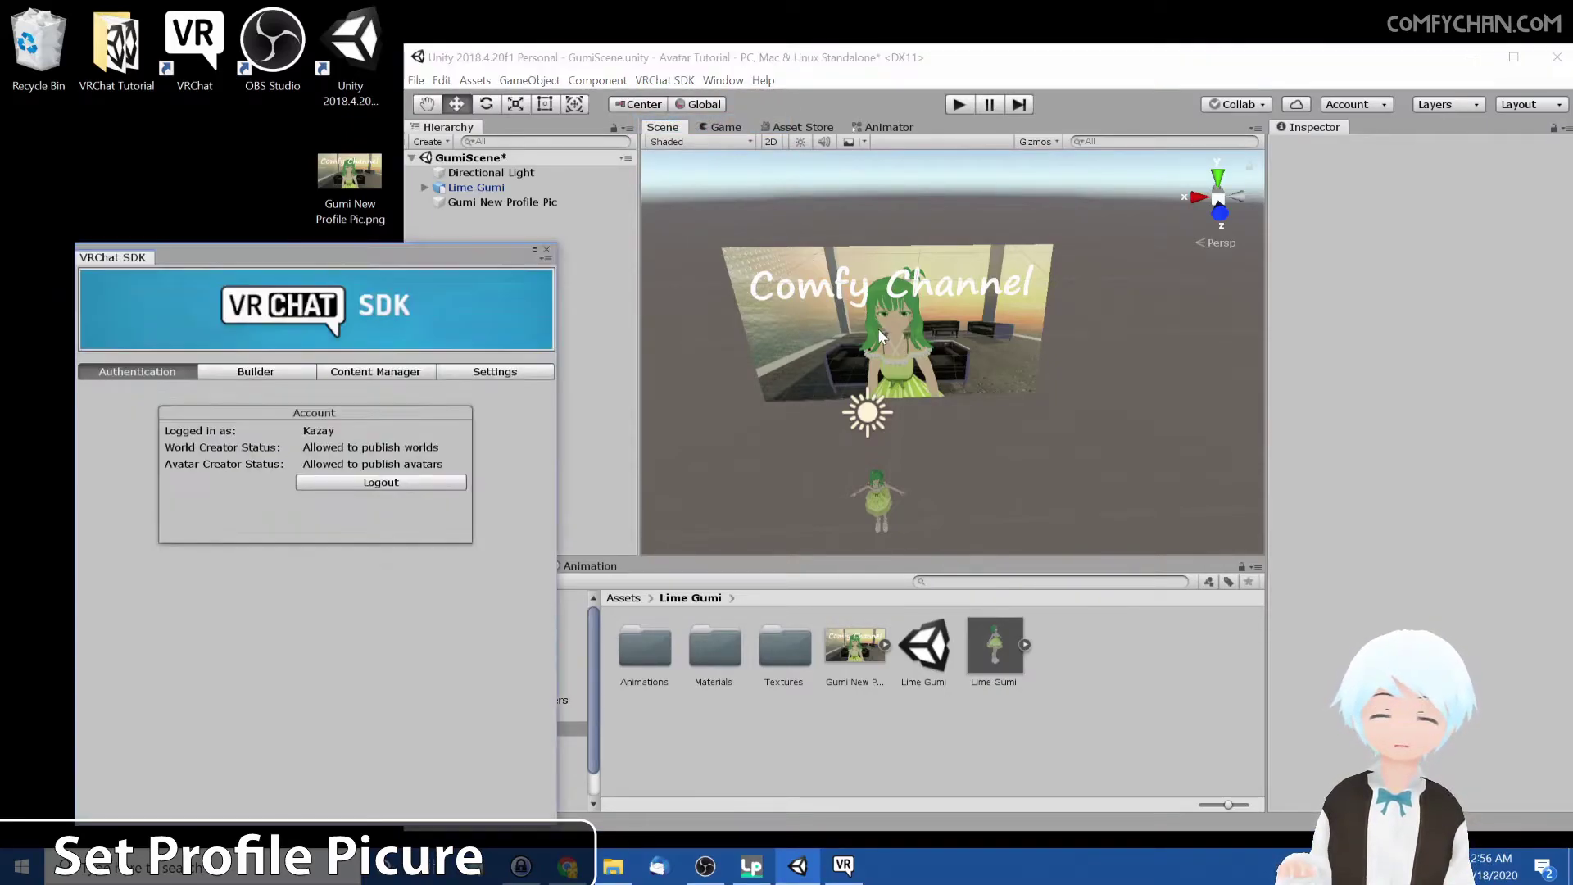
left_click(269, 376)
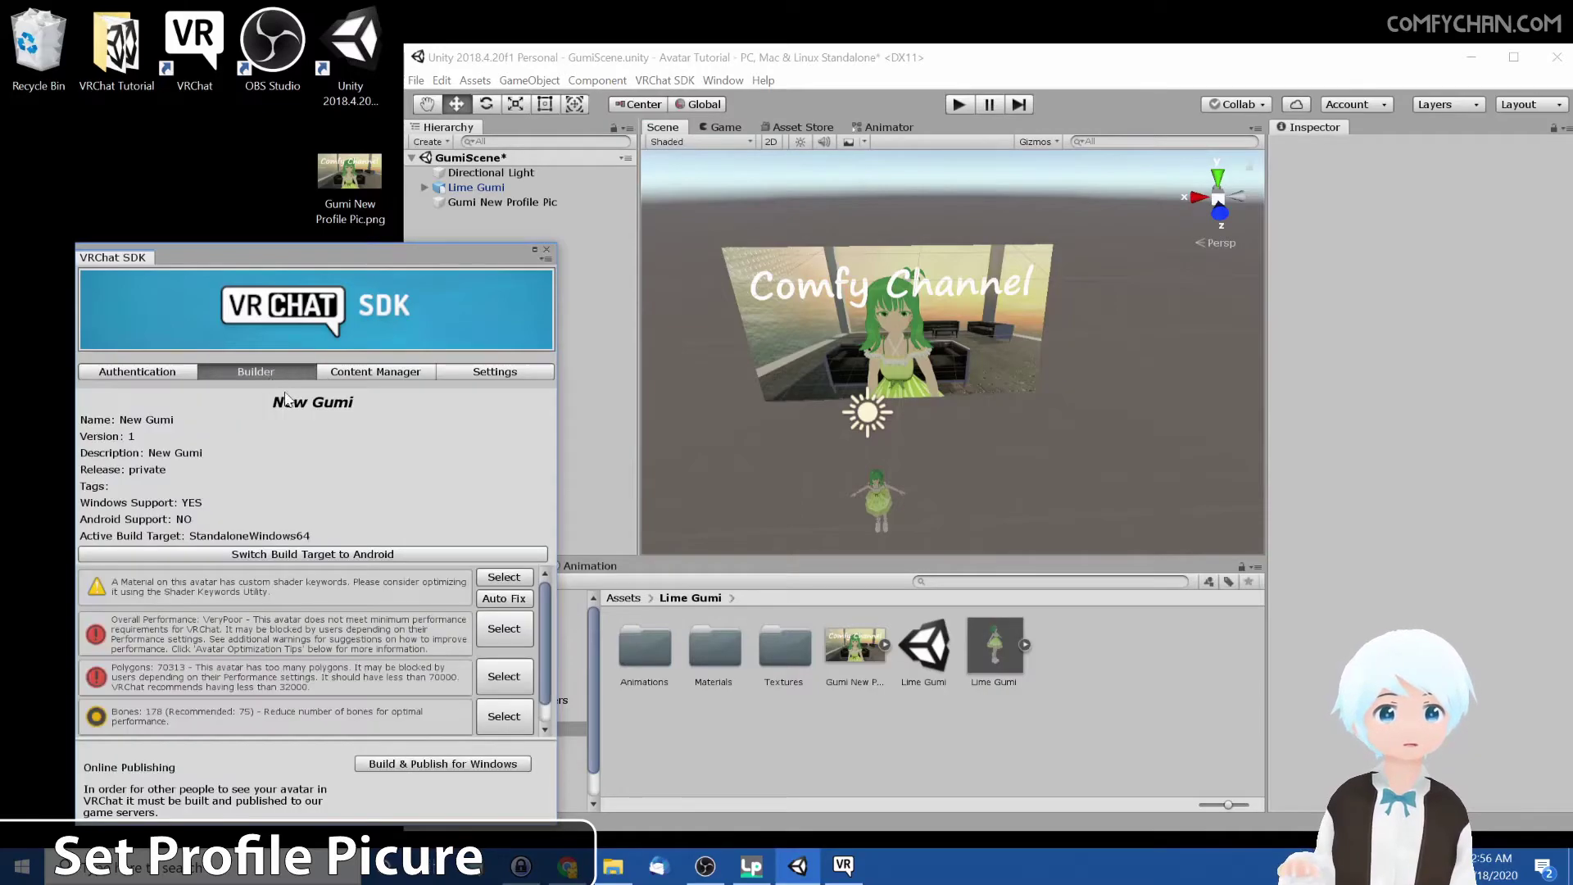
left_click(473, 764)
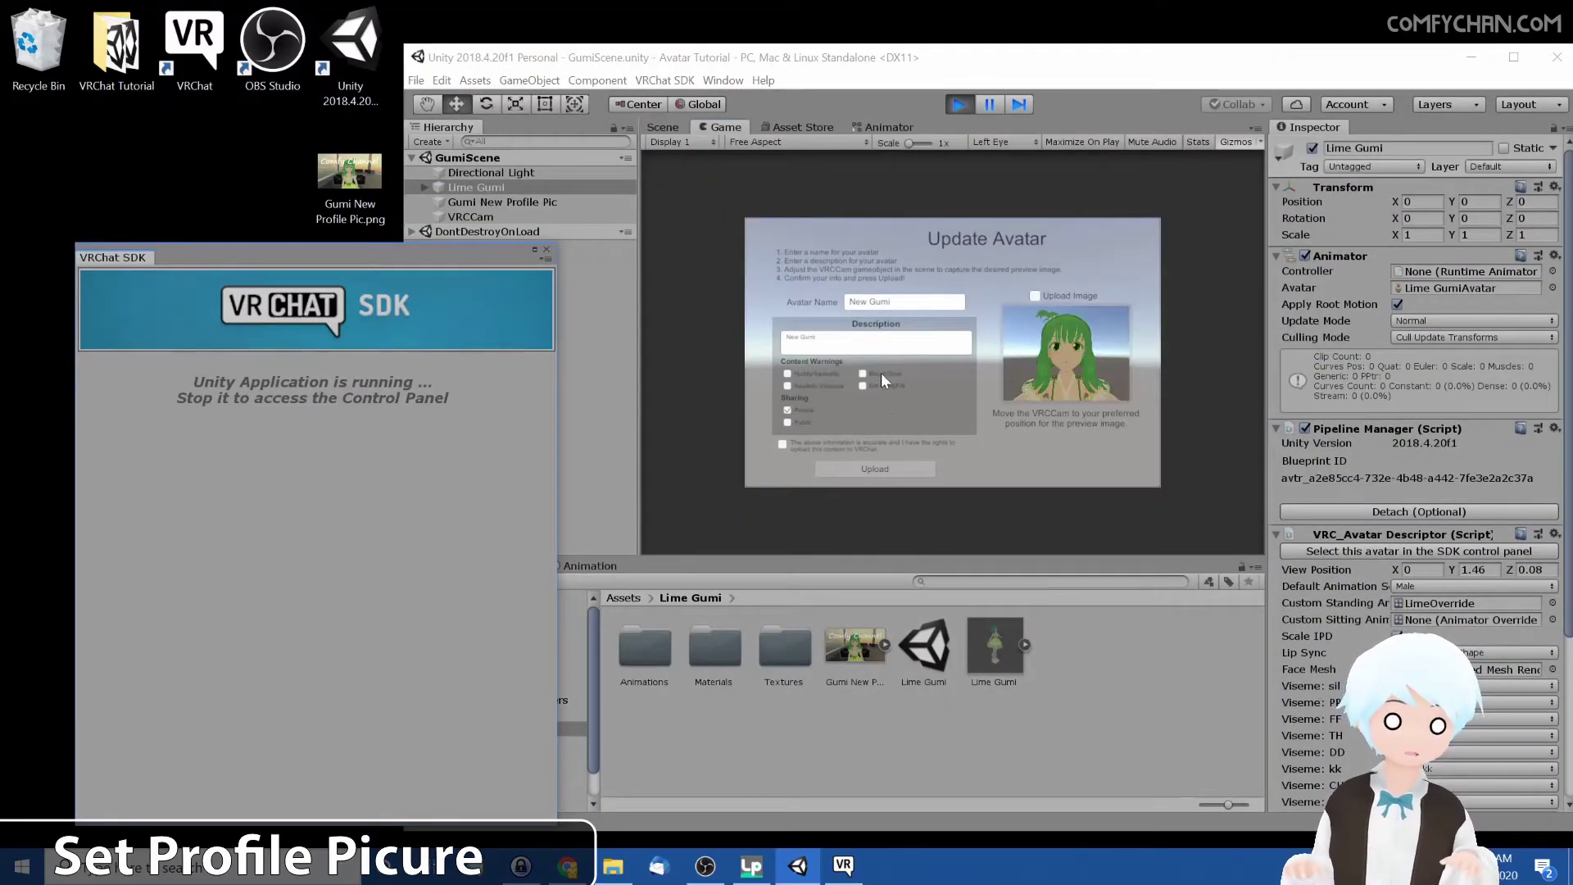
Step: Enable Upload Image for a custom preview and select VRCCam in the Scene view
left_click(950, 241)
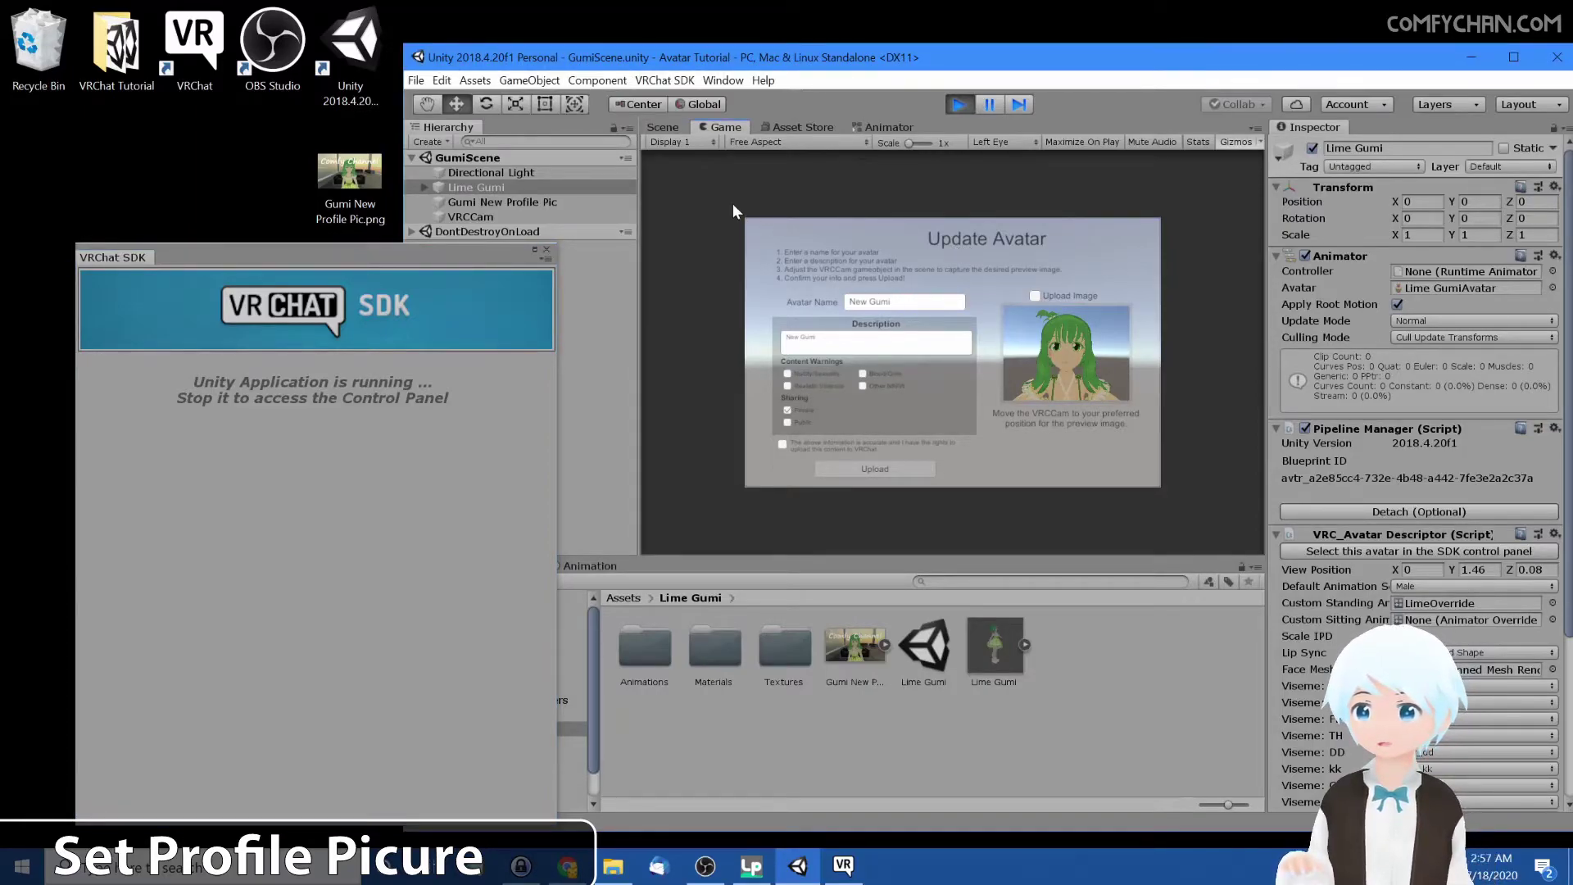
left_click(1036, 295)
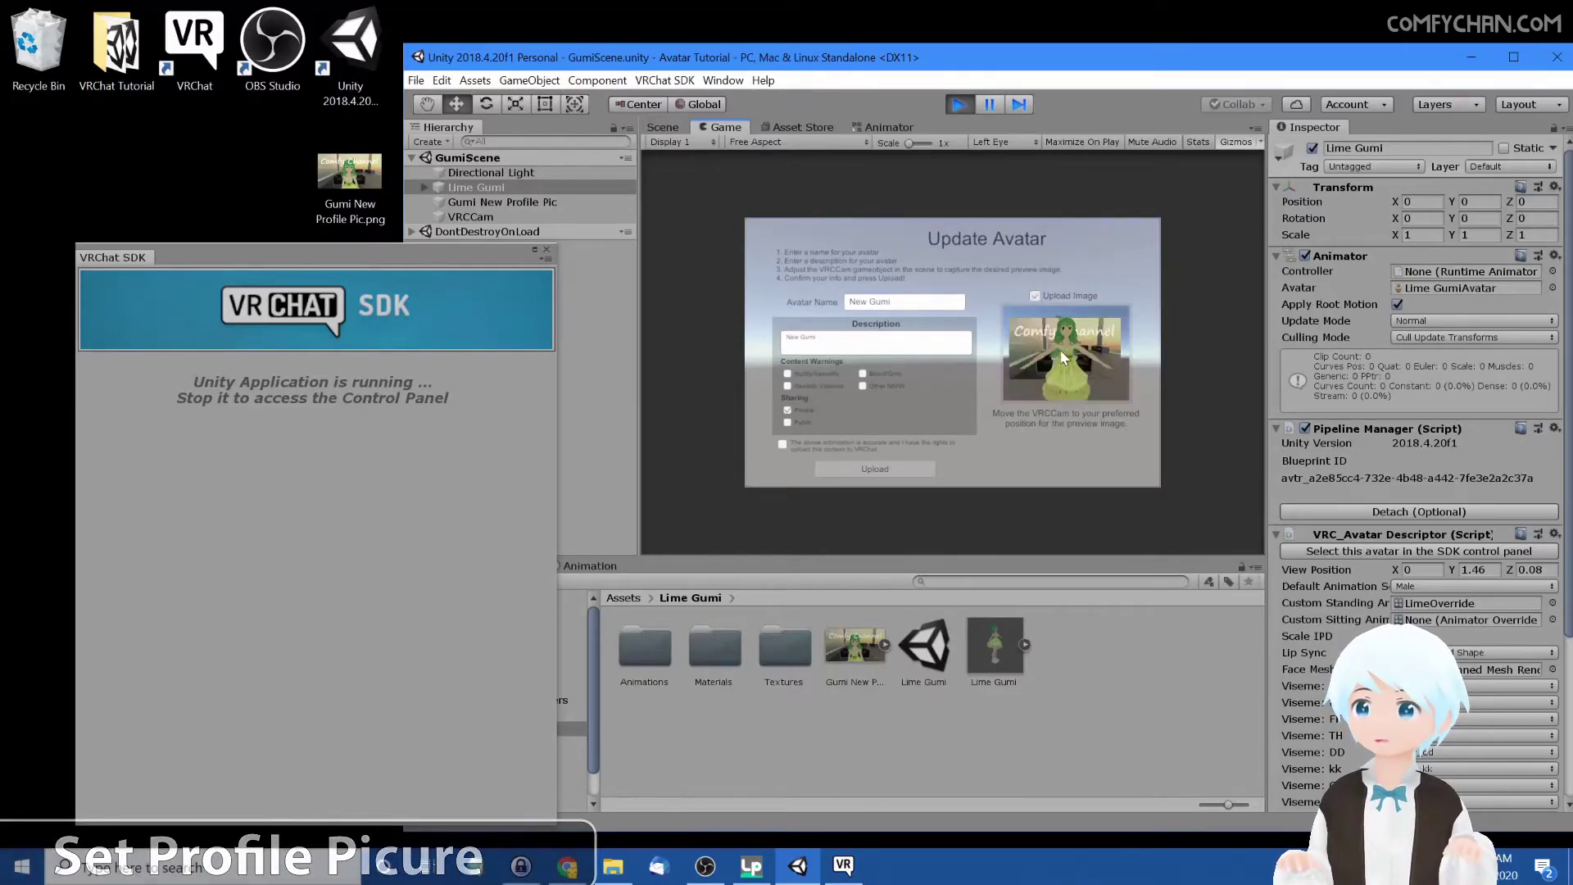
left_click(660, 127)
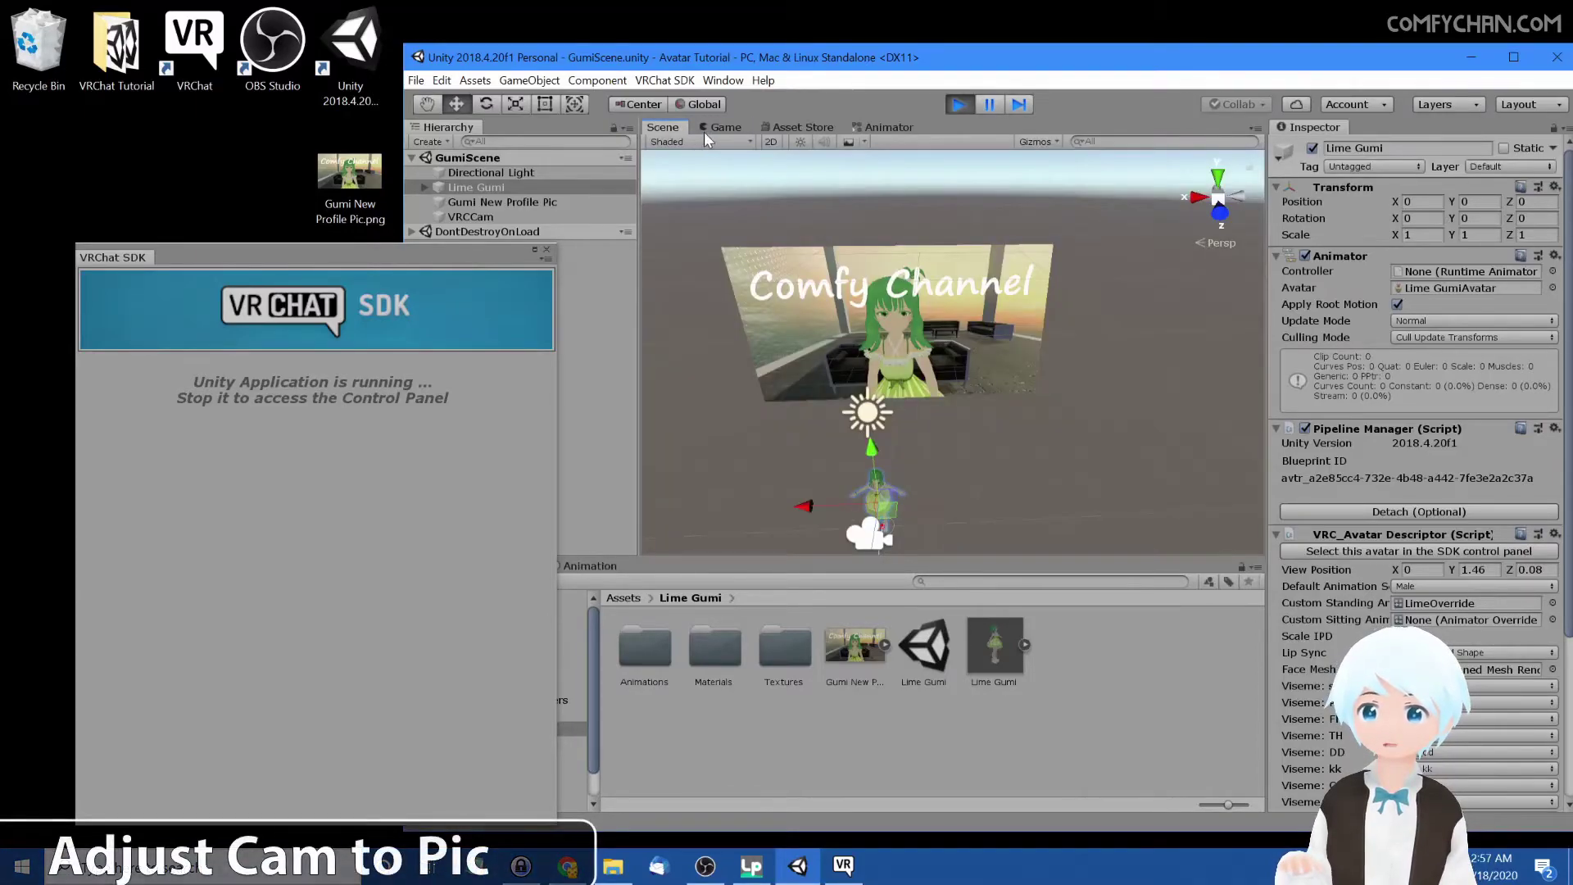
scroll(922, 510, "down", 2)
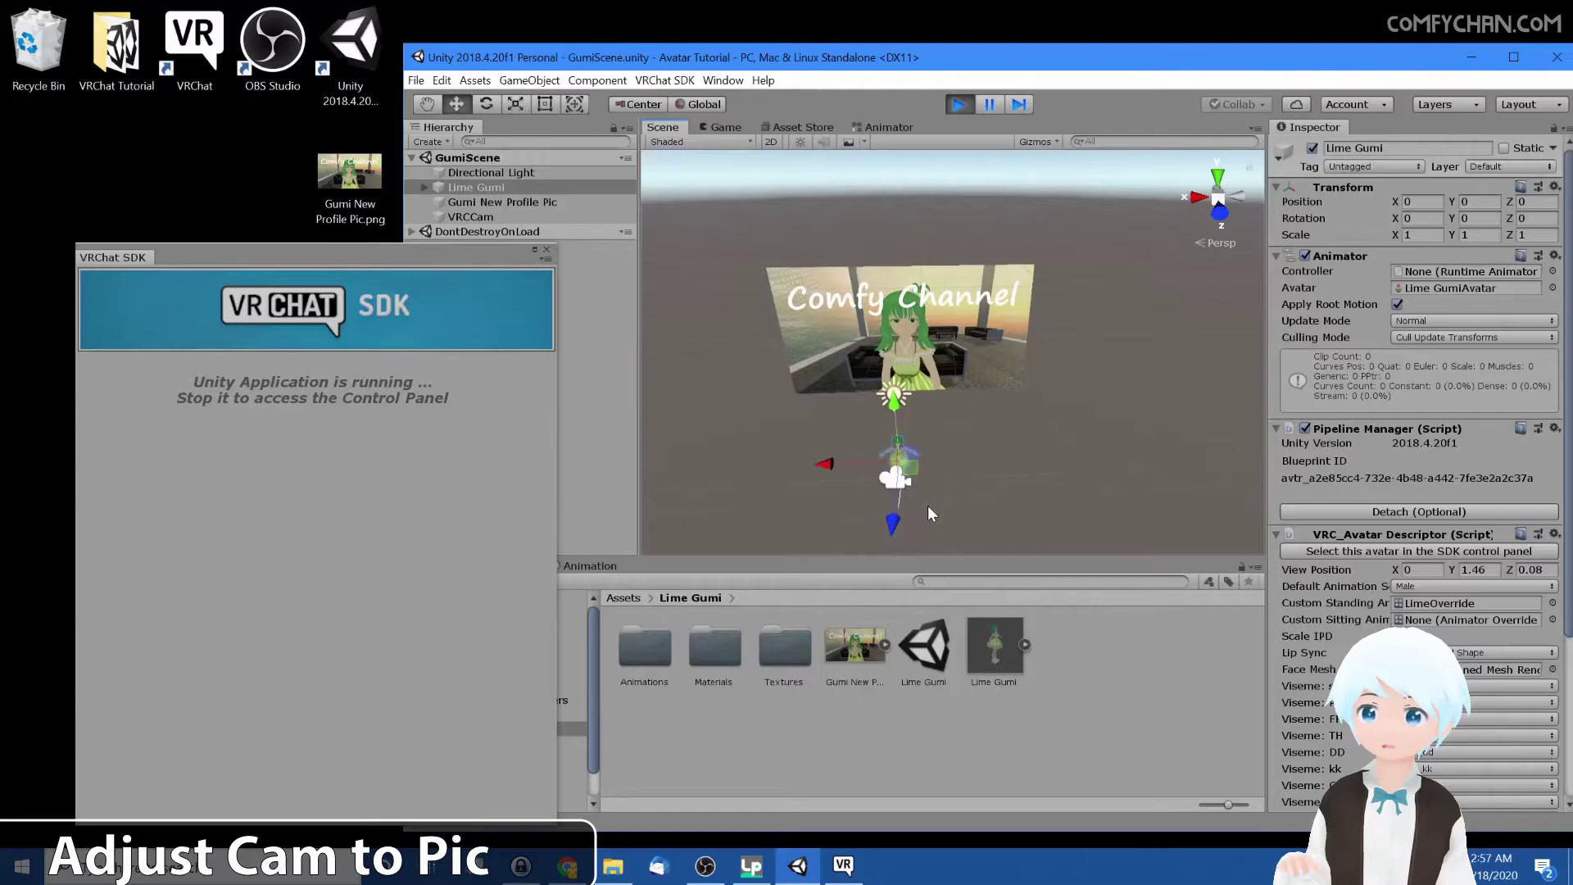
left_click(892, 482)
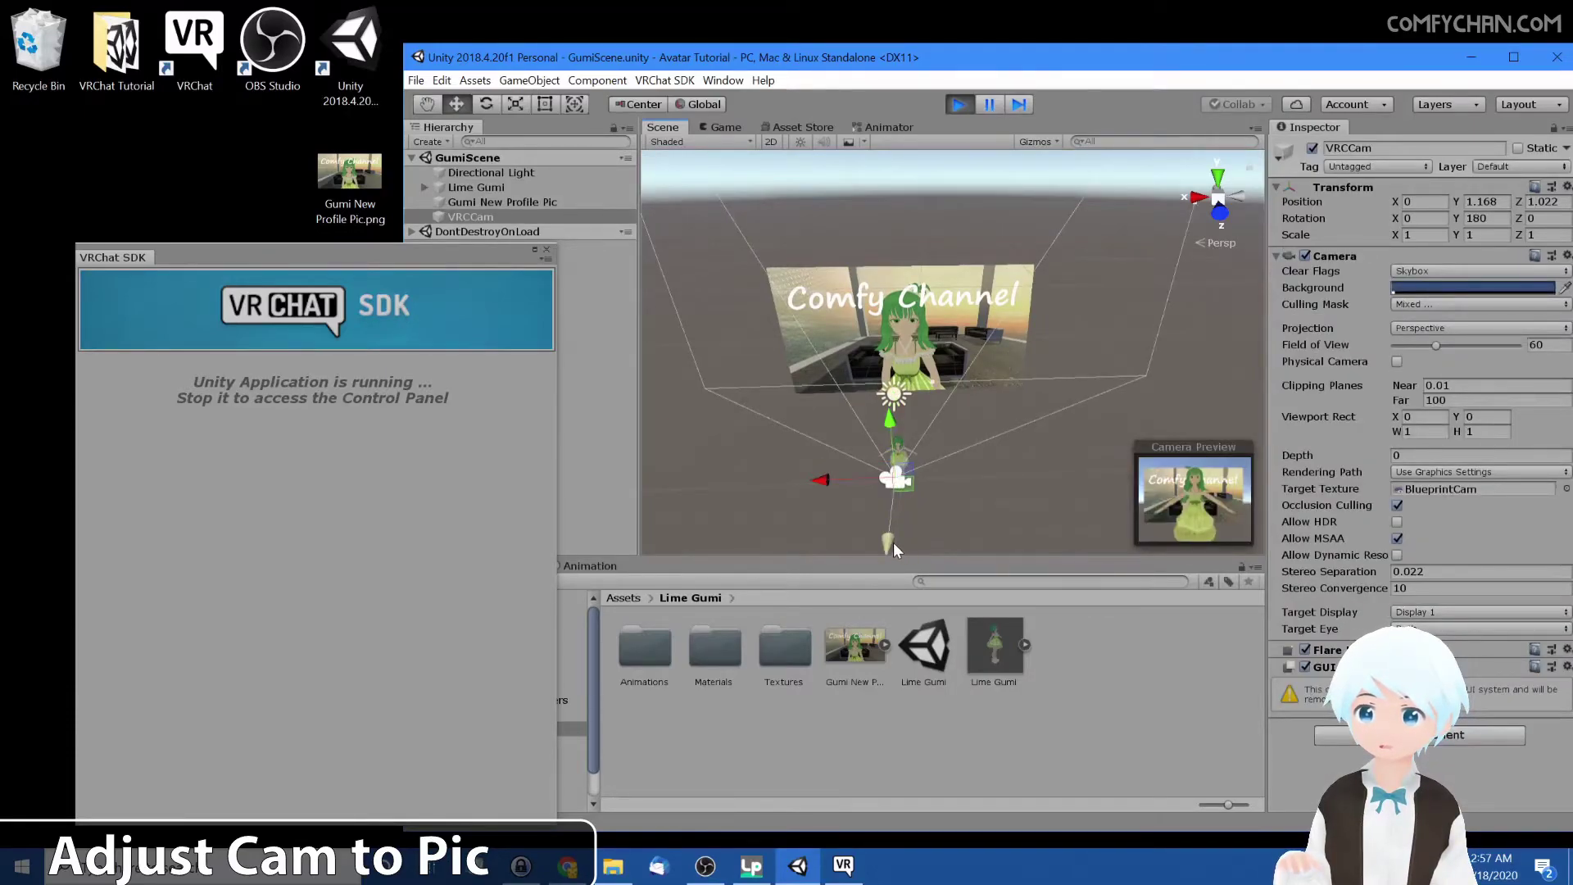
Step: Move VRCCam to X 0.32, Y 1.33, Z -2.41, framing the avatar before the picture
left_click_drag(893, 543, 967, 473)
left_click_drag(836, 410, 918, 389)
left_click_drag(897, 326, 895, 321)
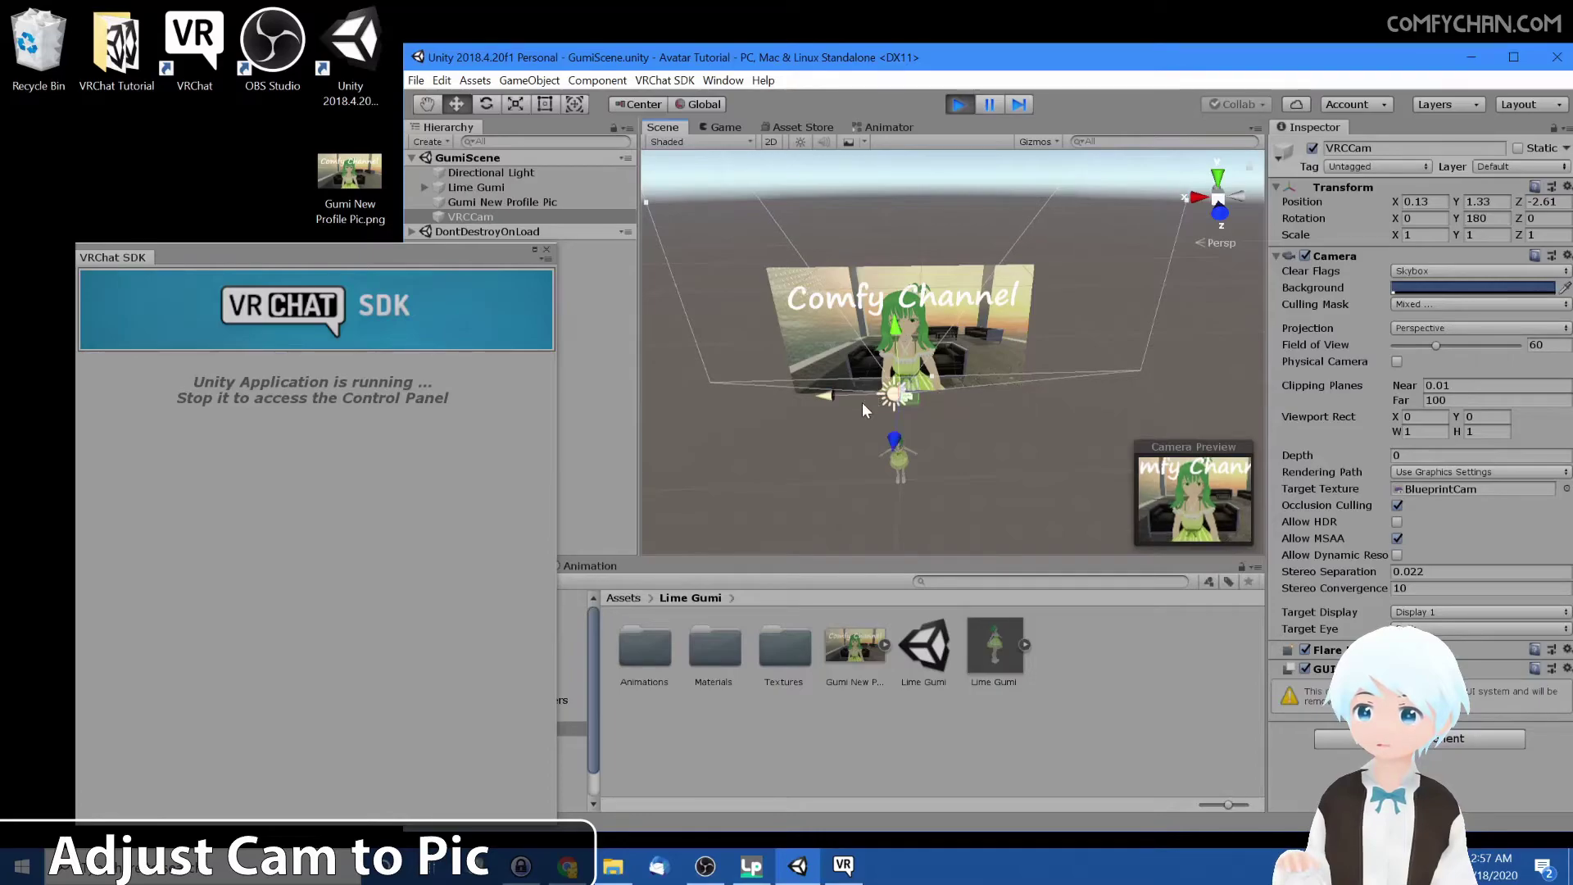
left_click_drag(830, 391, 824, 390)
left_click_drag(891, 449, 907, 449)
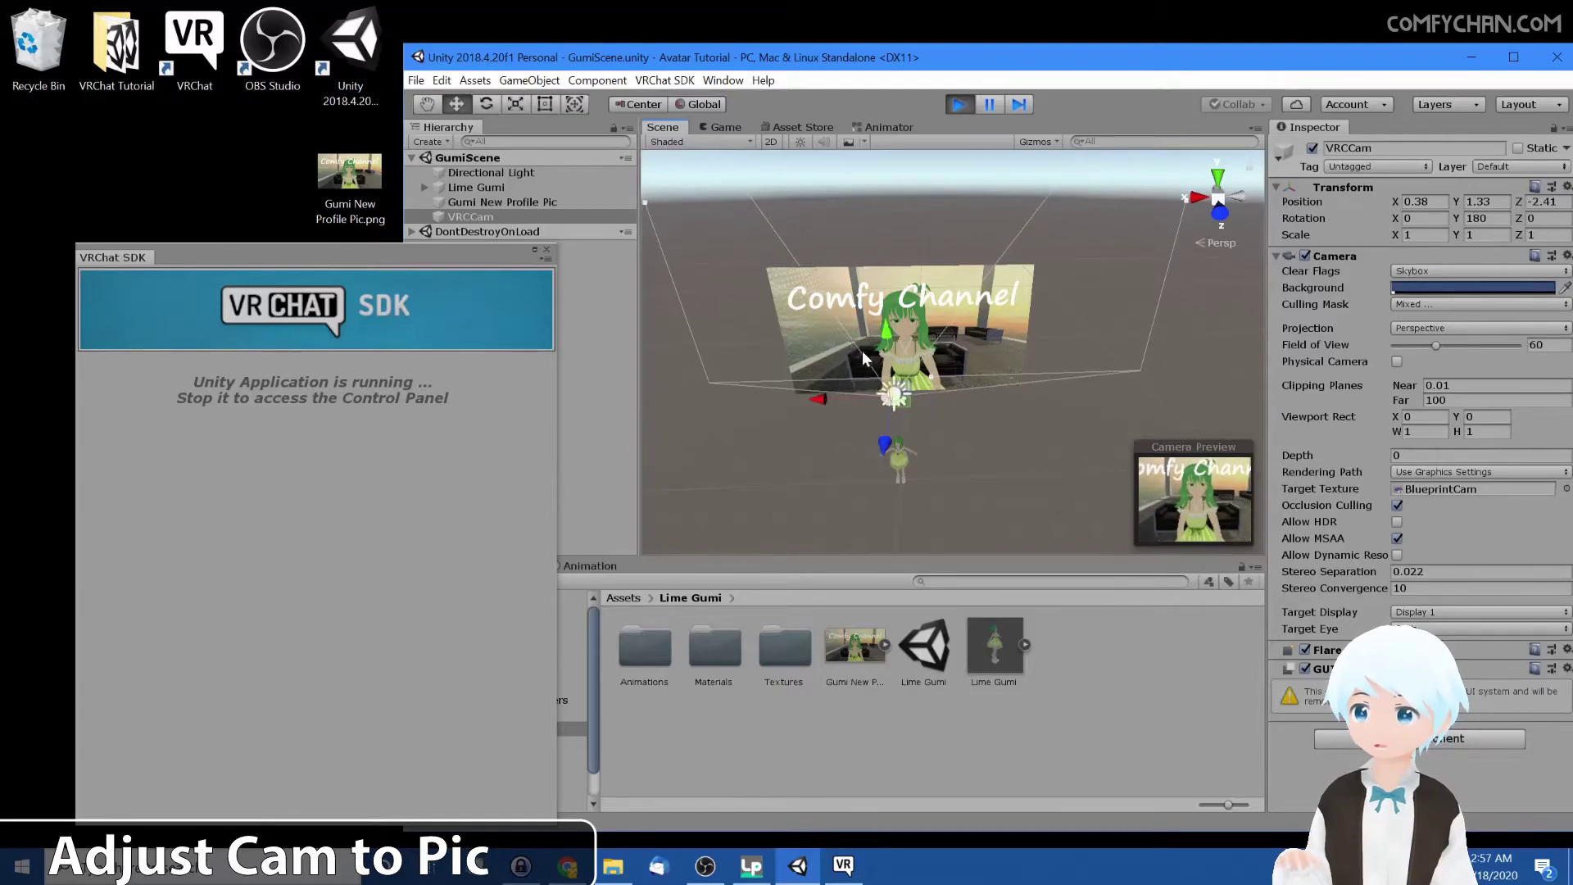
left_click_drag(821, 398, 823, 400)
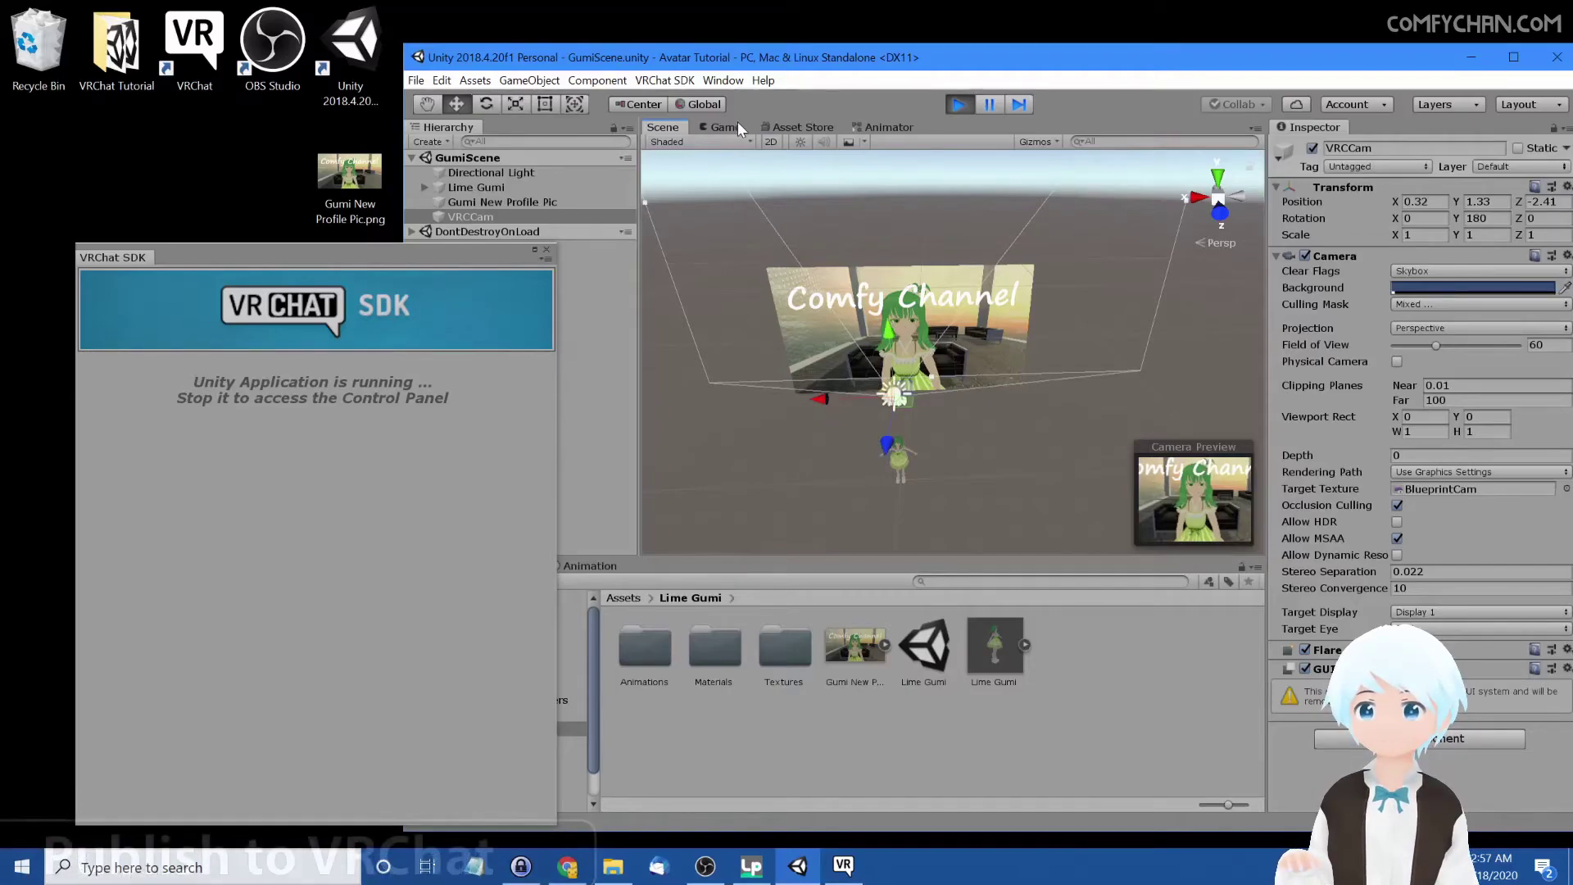
Step: Confirm the avatar info is accurate, upload New Gumi, and dismiss the Update Complete message
left_click(726, 127)
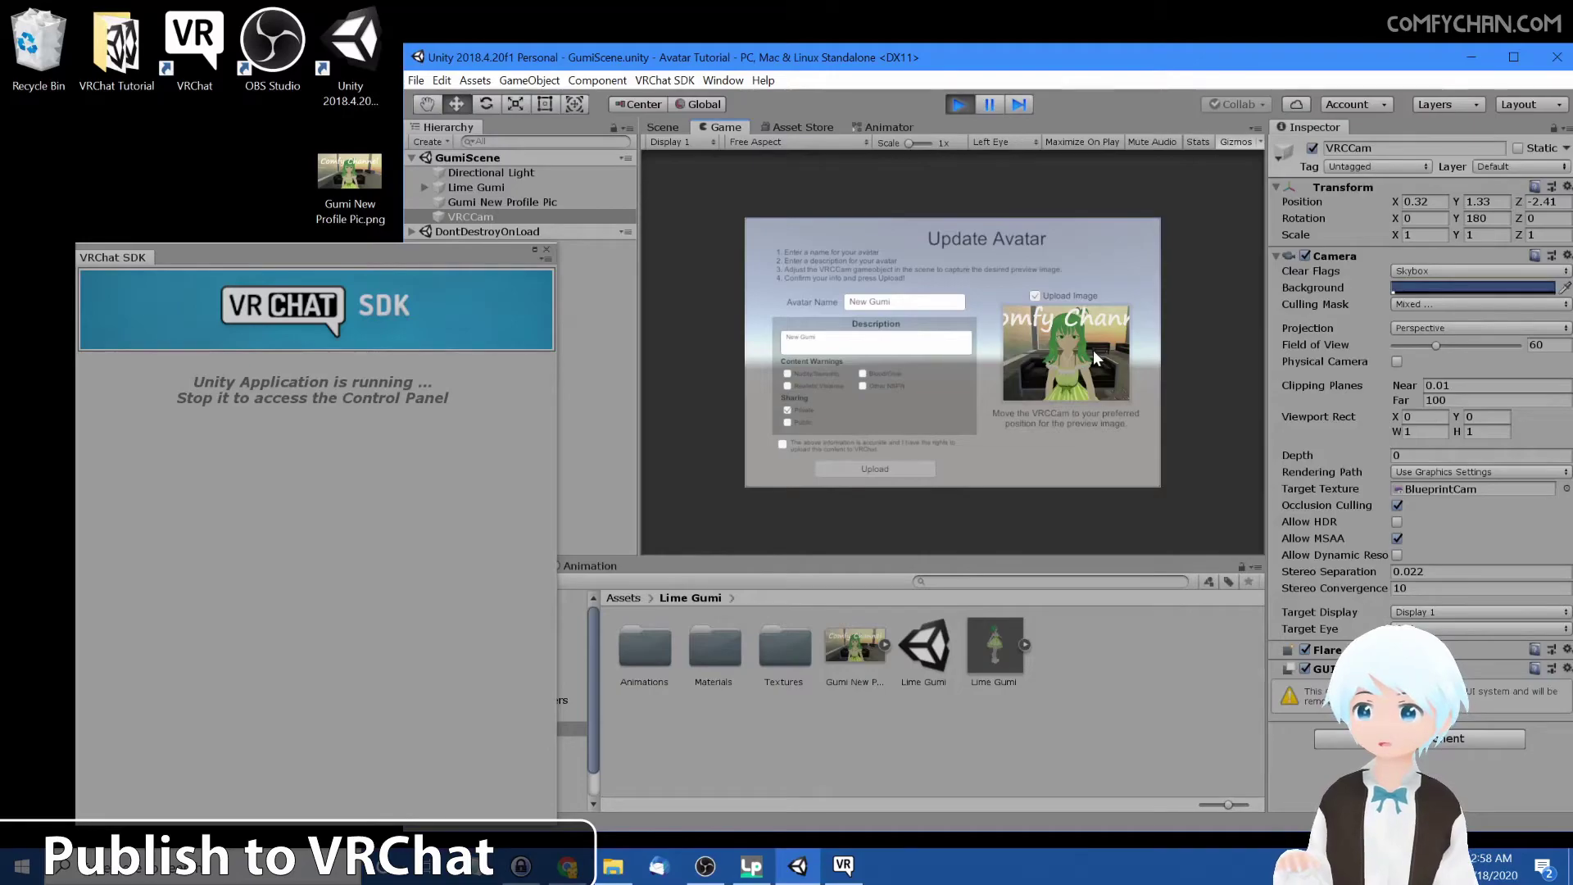
left_click(783, 445)
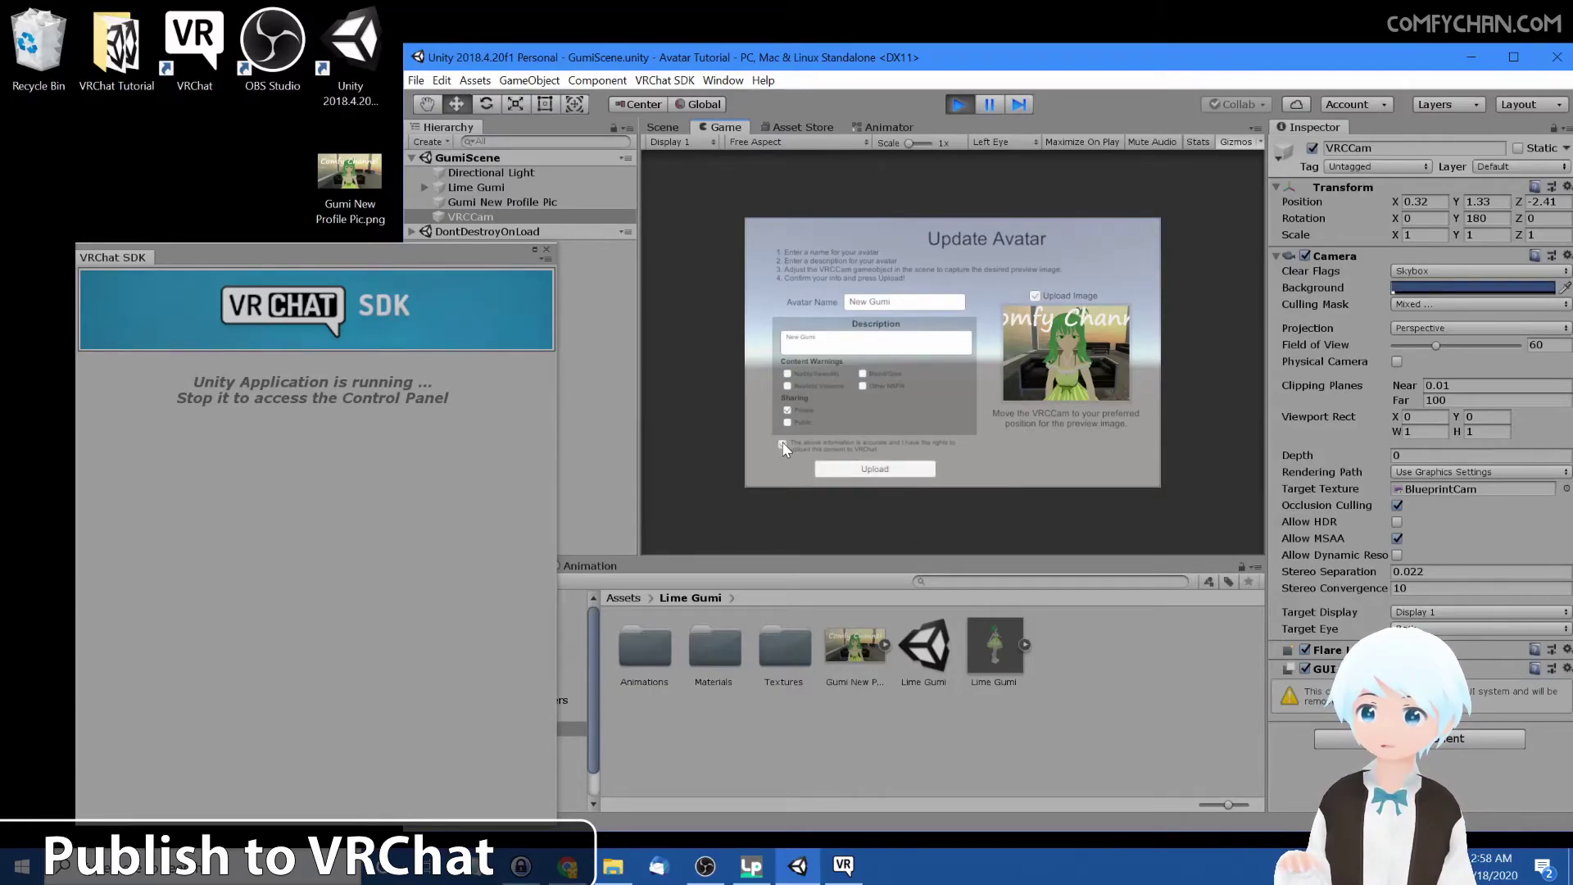
left_click(882, 466)
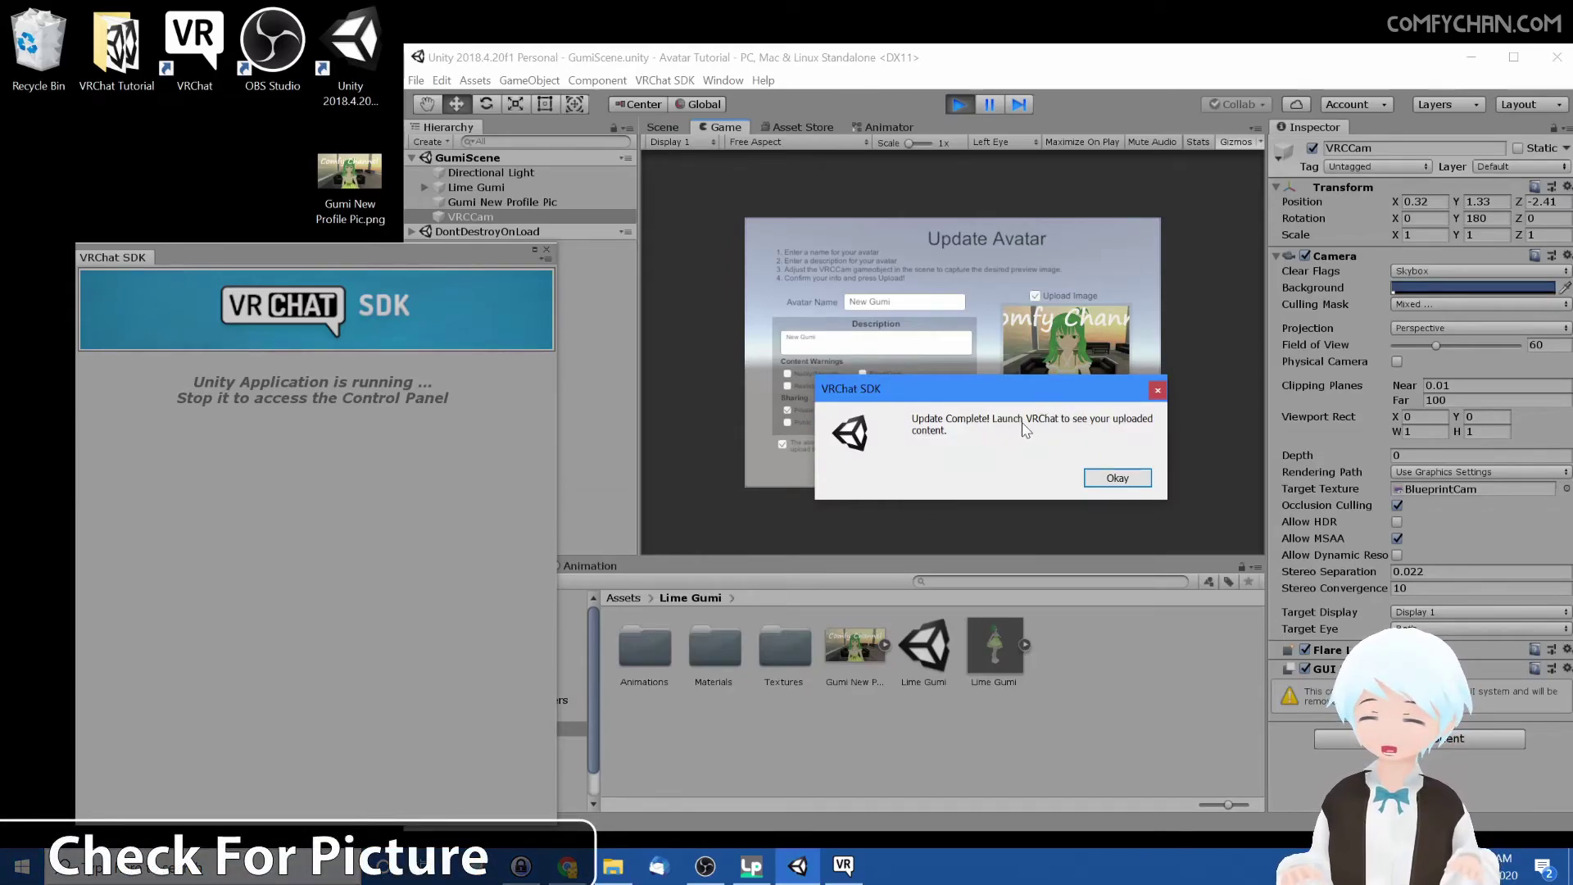
left_click(1125, 485)
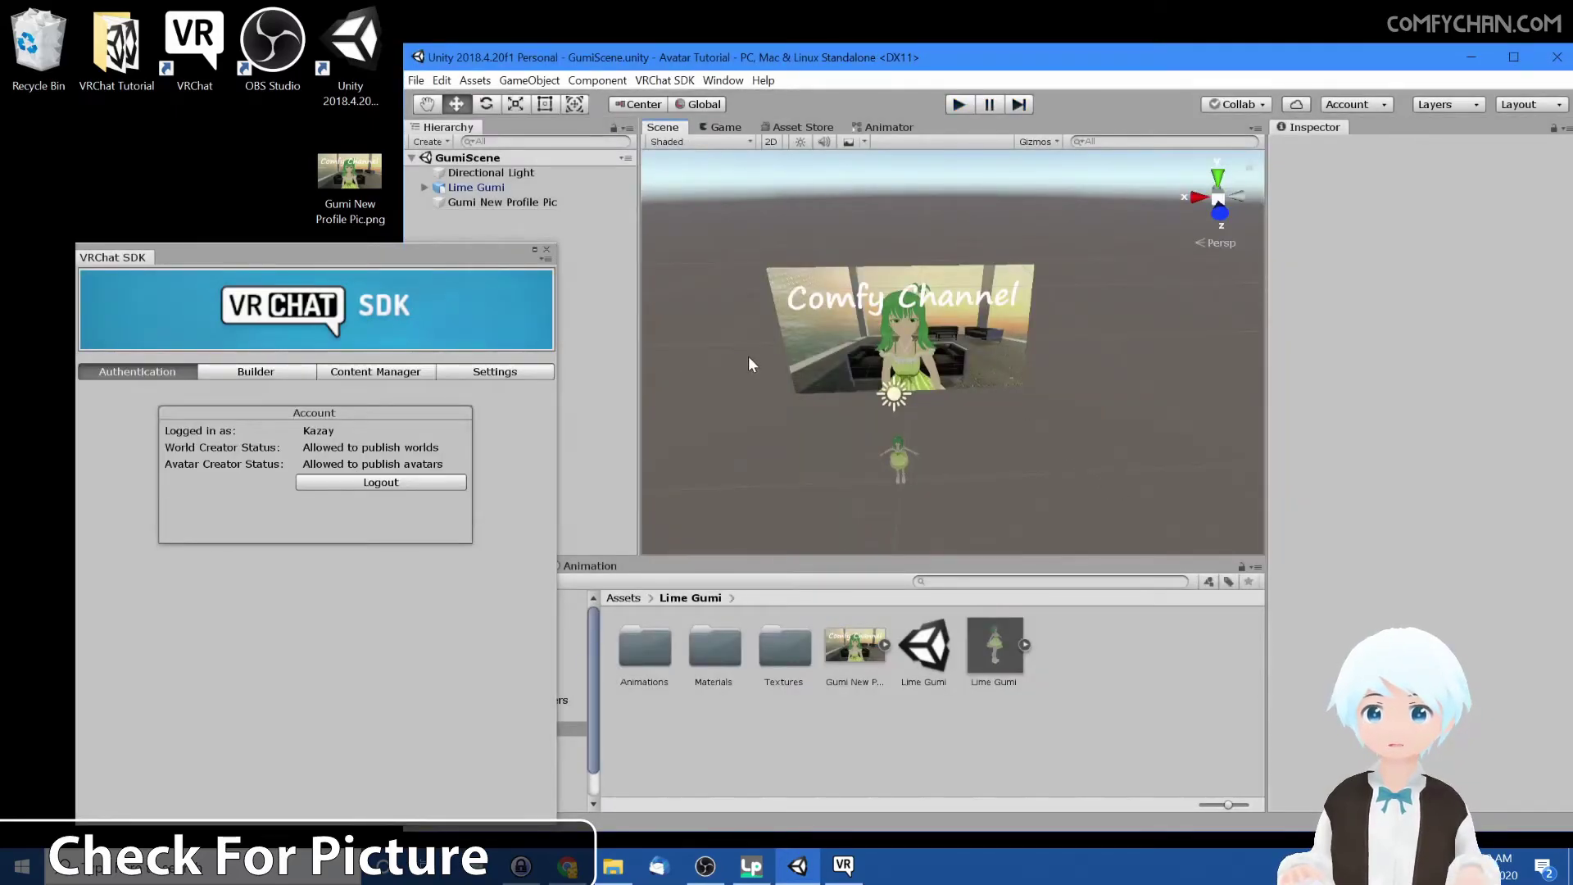
Step: Confirm New Gumi's My Creations thumbnail shows the Comfy Channel picture in VRChat's avatar menu
left_click(843, 865)
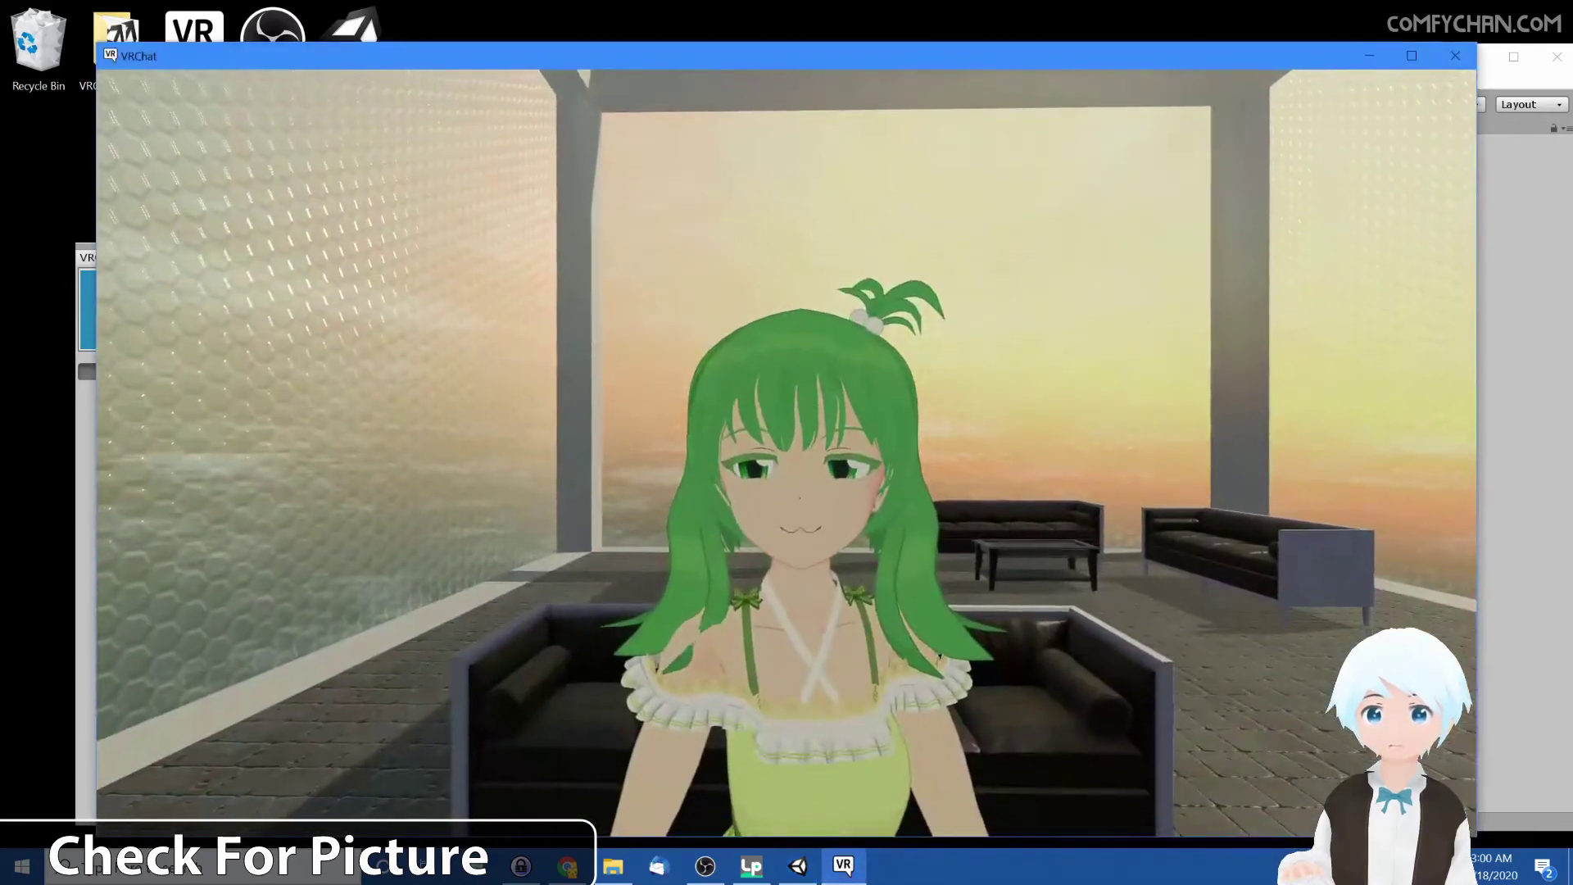
key("Escape")
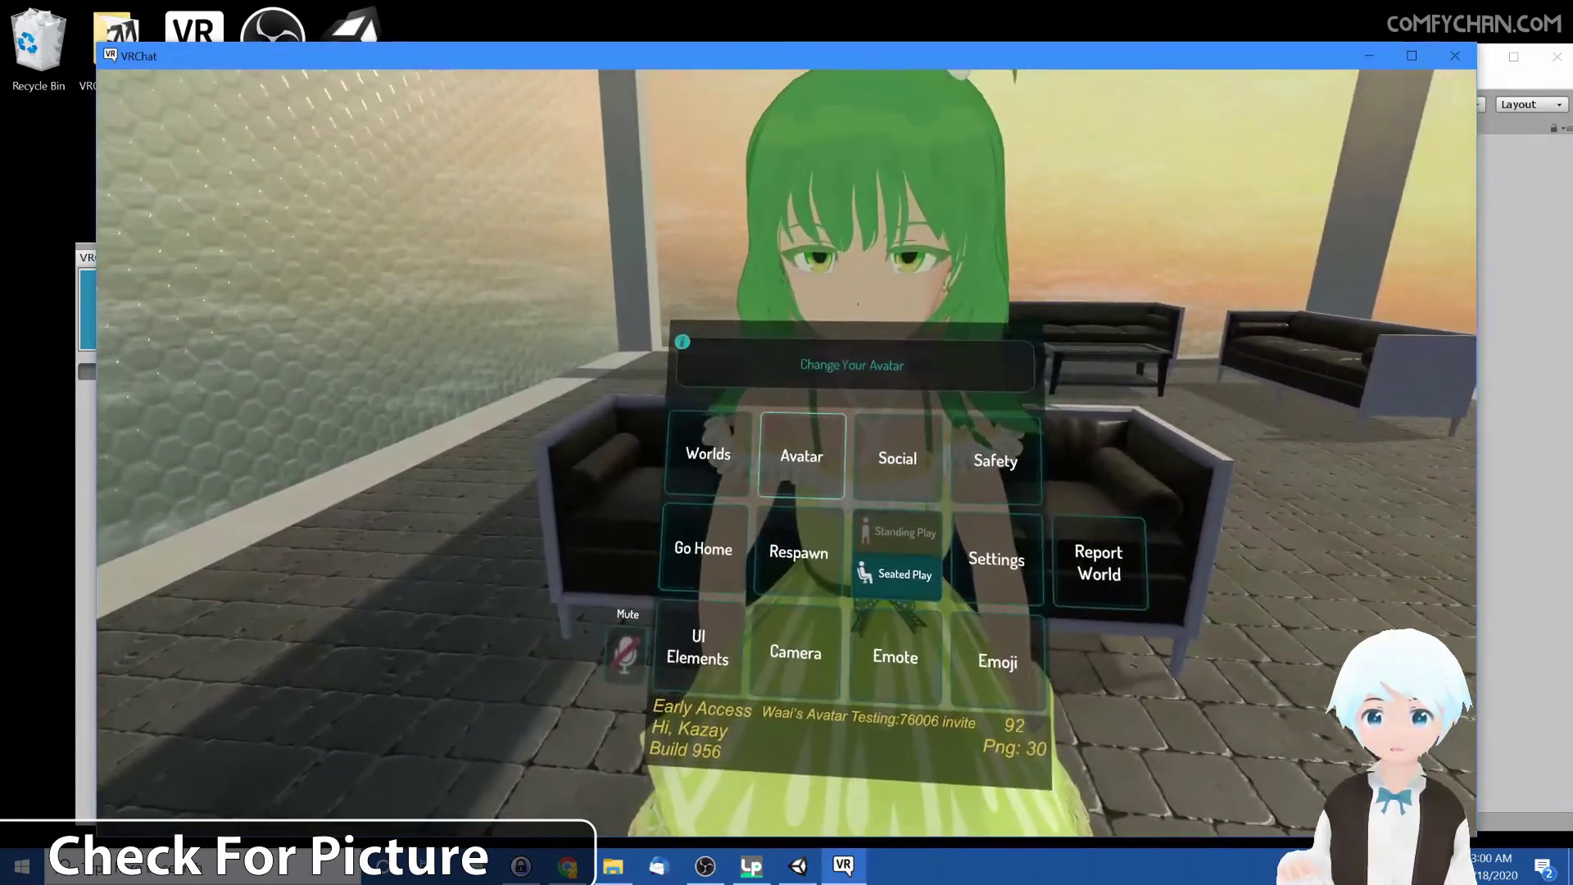
left_click(802, 456)
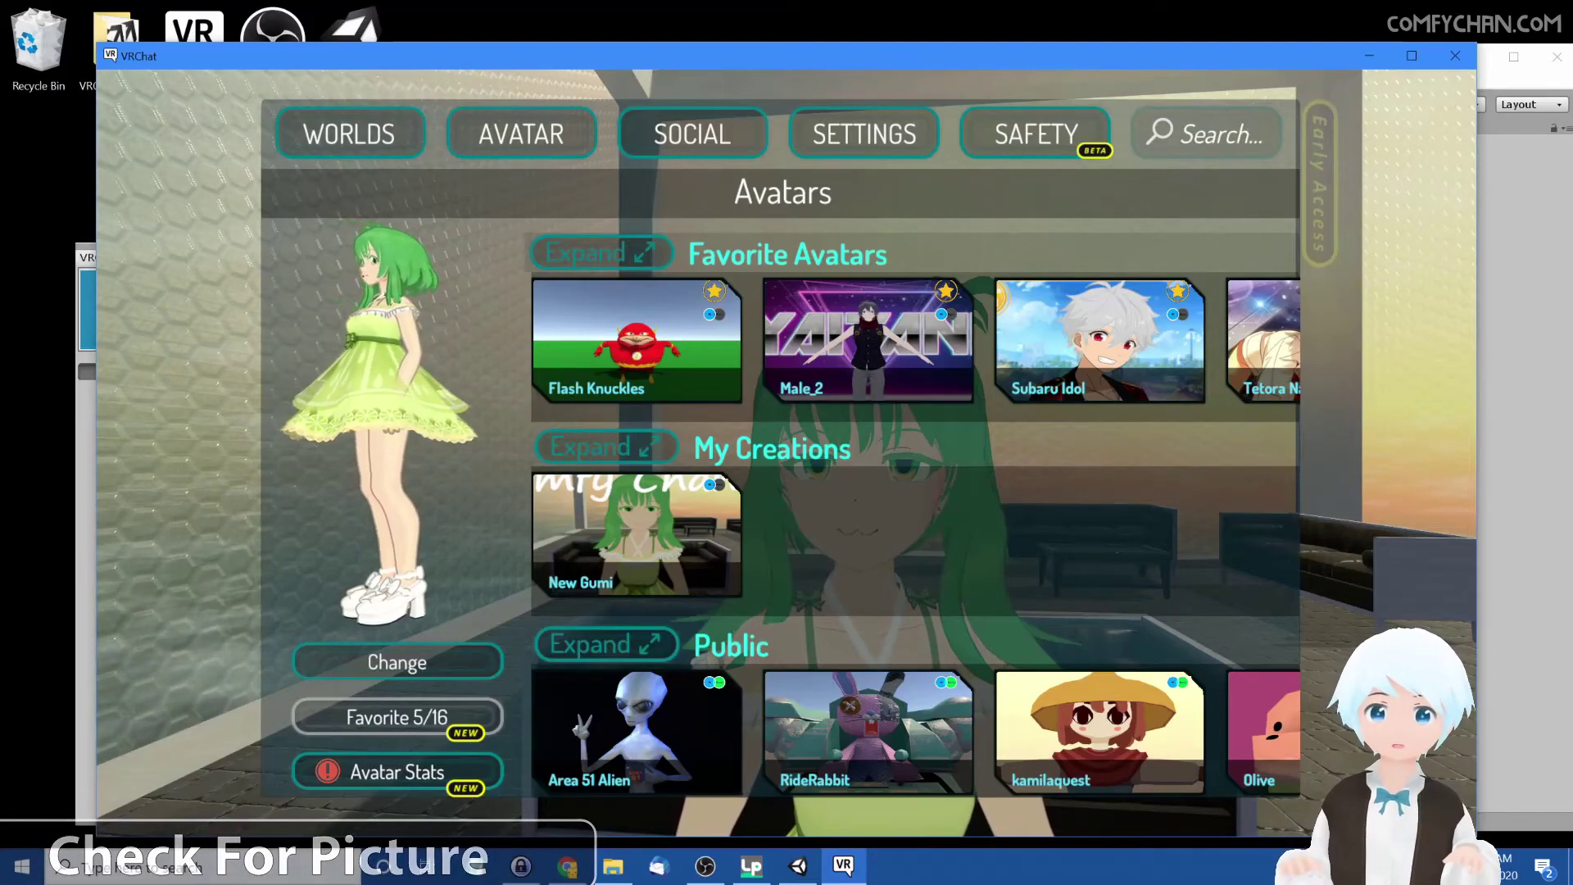
key("Escape")
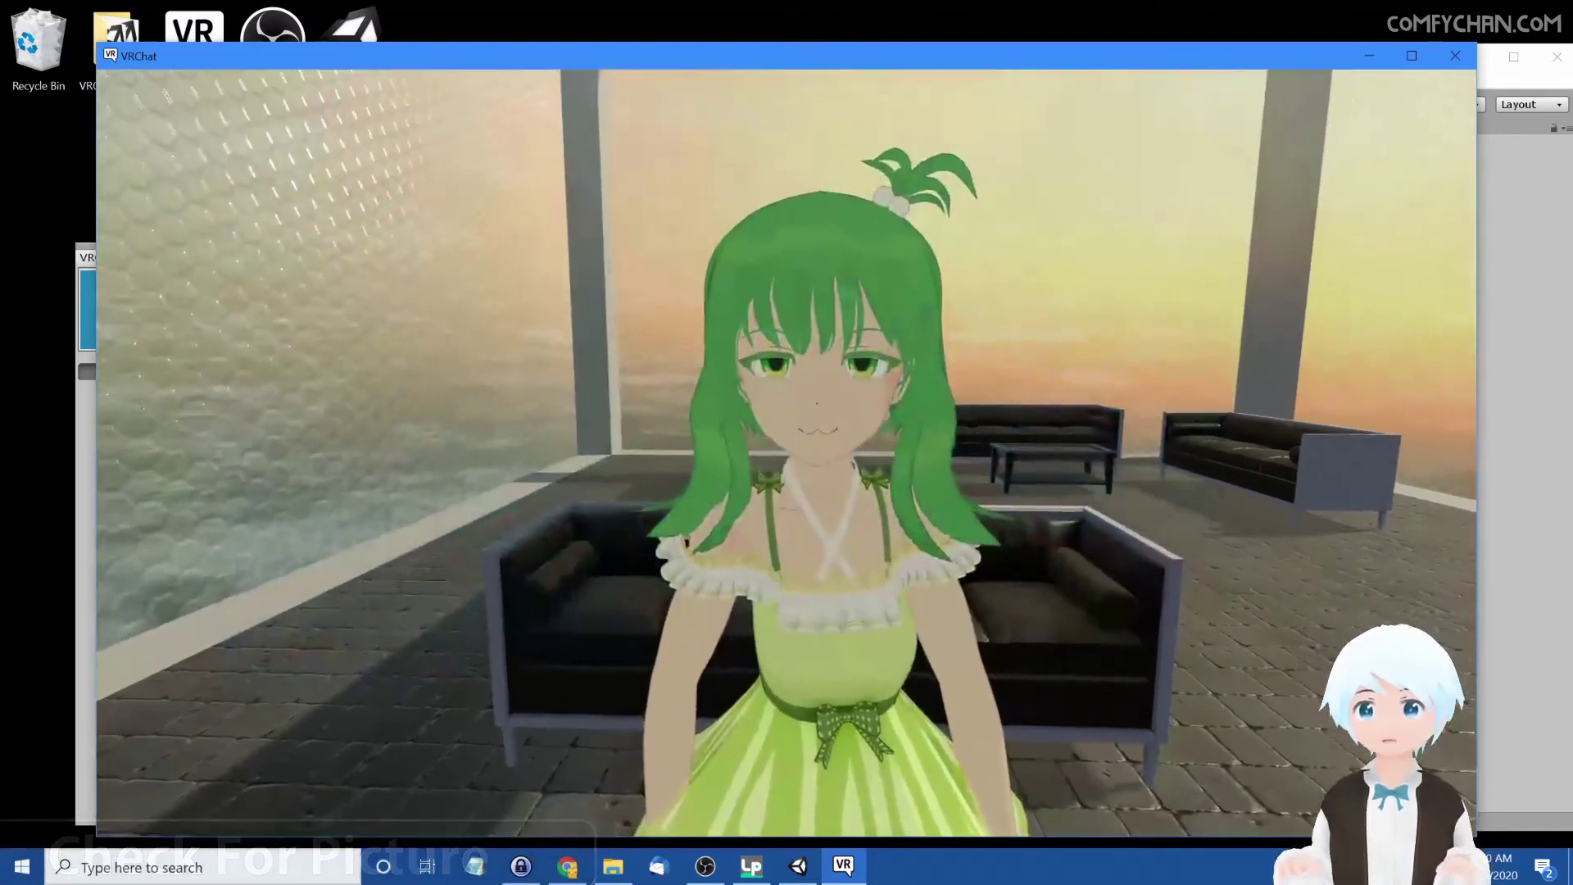